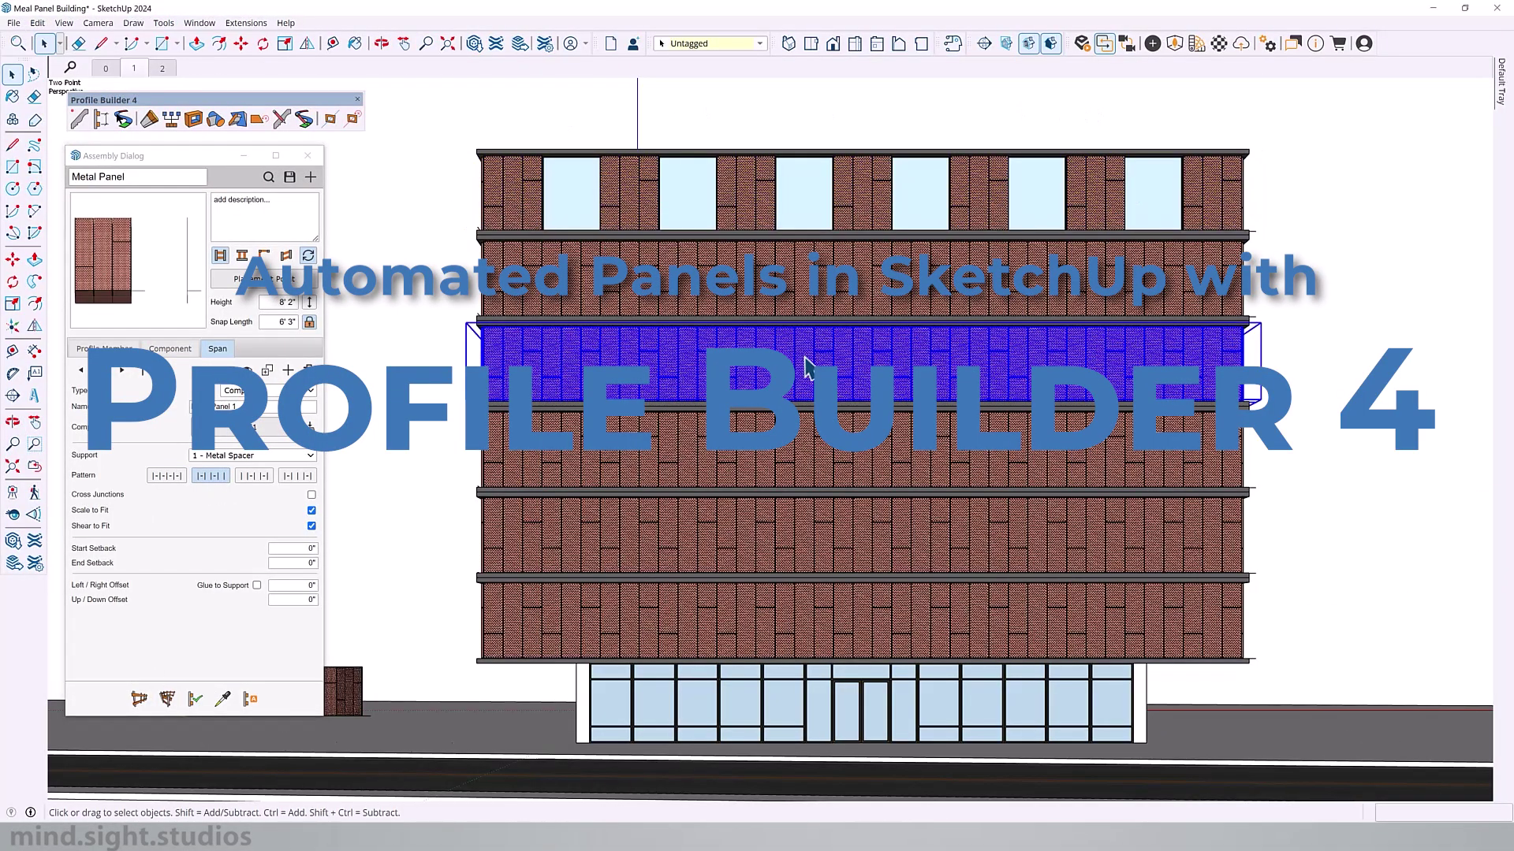
ctrl+click(986, 567)
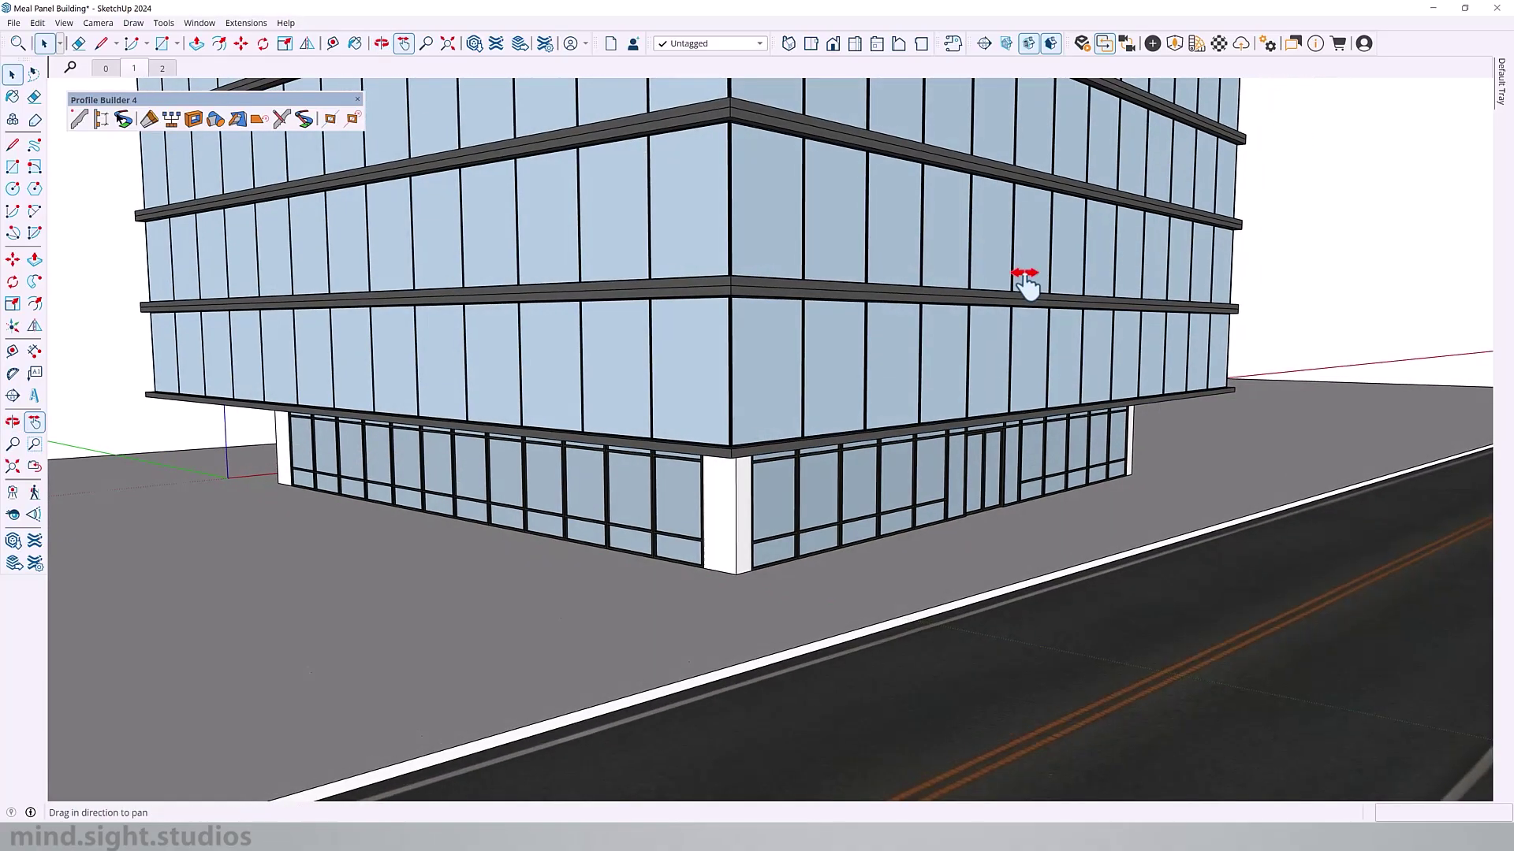
Start a new Profile Builder assembly and name it Metal Panel.
mouse_move(1024, 284)
mouse_down()
mouse_move(1156, 676)
mouse_move(1108, 628)
mouse_move(935, 566)
mouse_up()
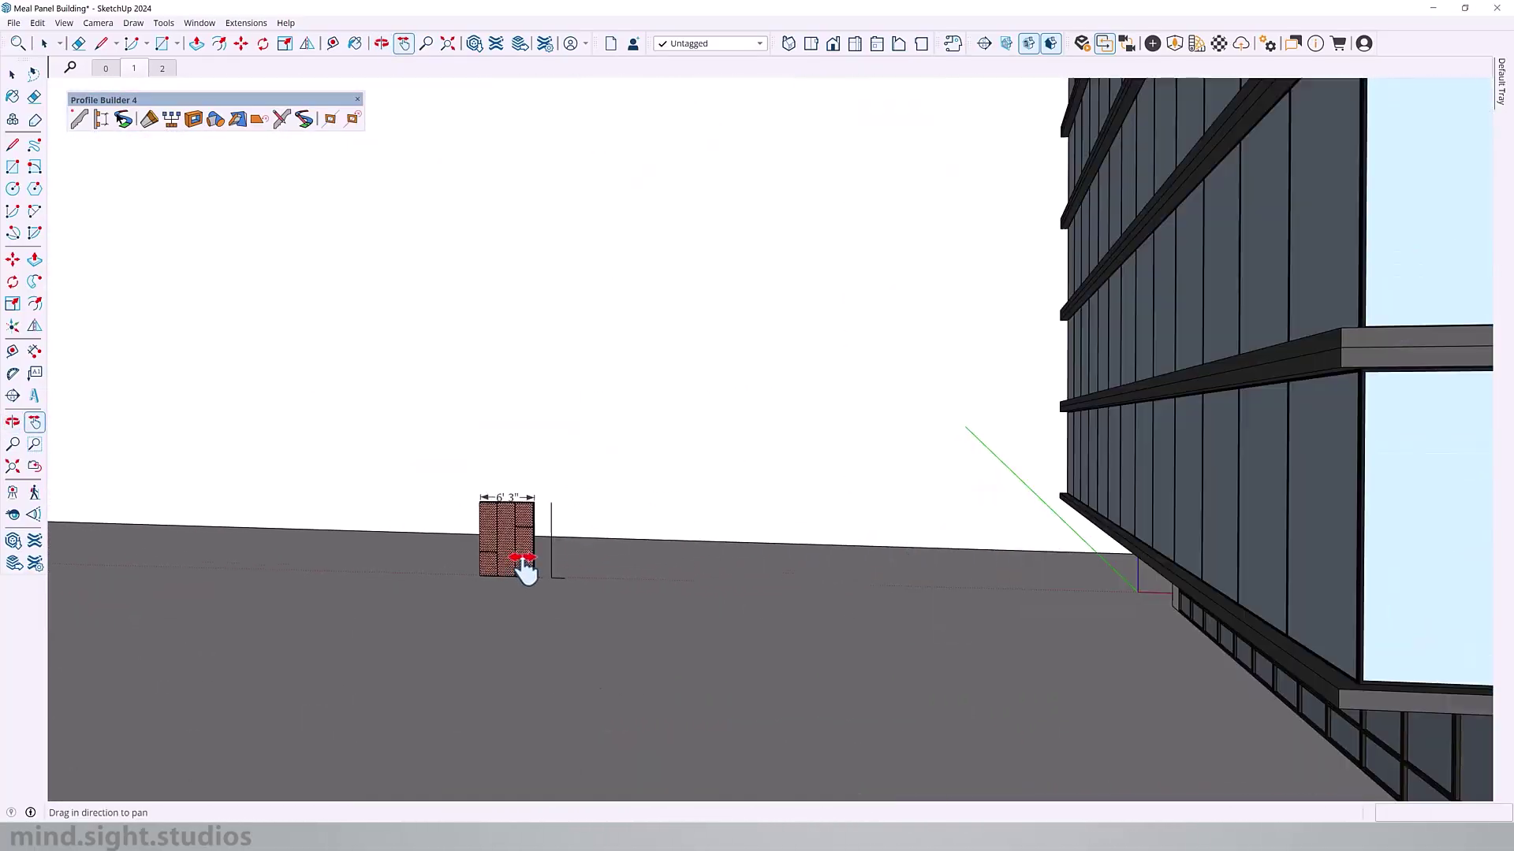
scroll(507, 547, up, 10)
middle_drag(535, 582, 598, 514)
shift+middle_drag(446, 501, 481, 501)
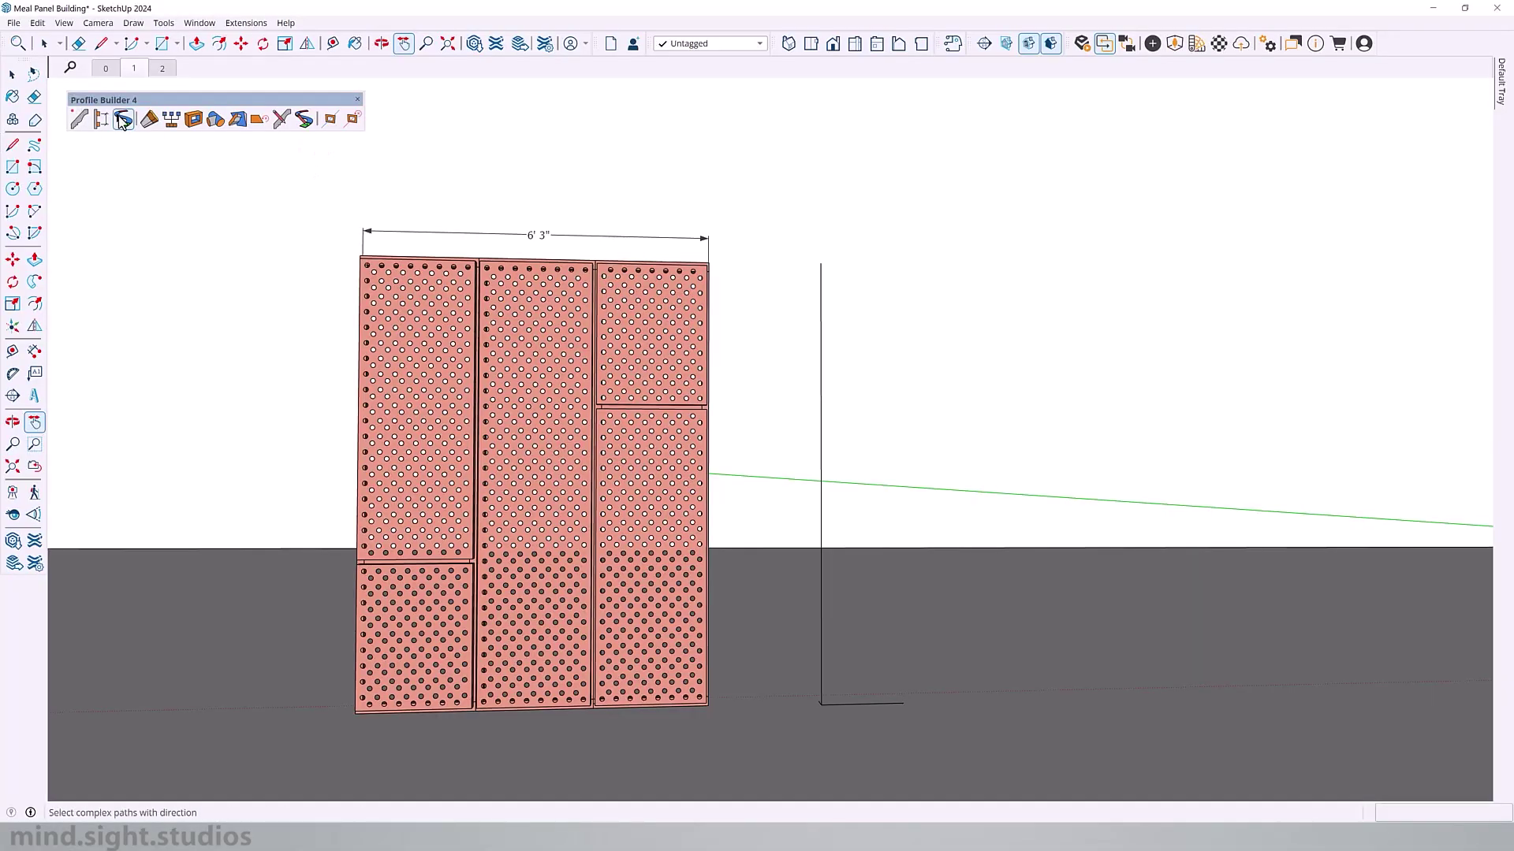
click(107, 121)
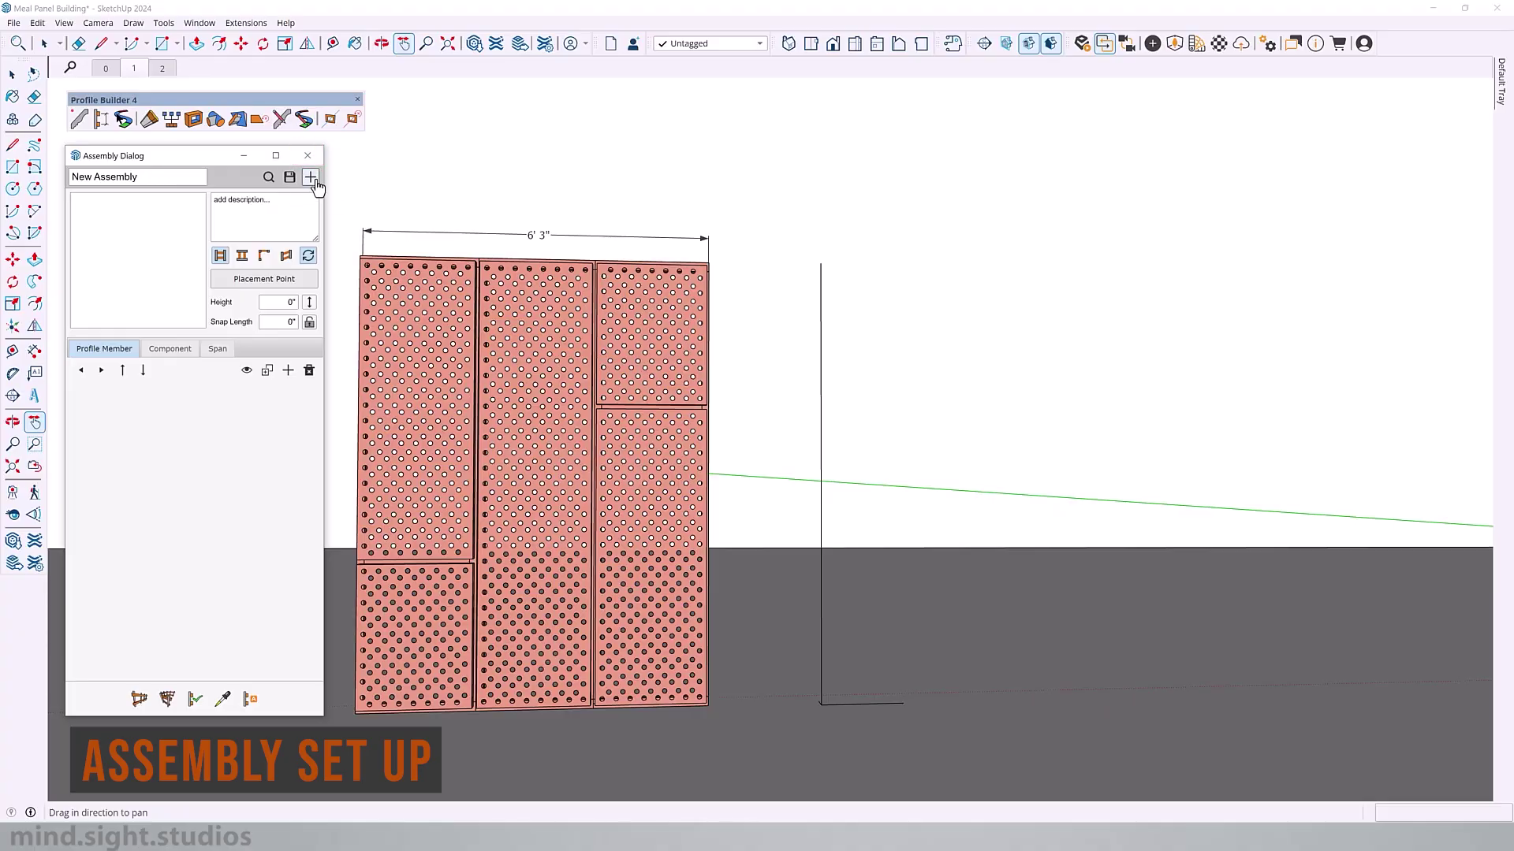
triple_click(180, 177)
text(Metal Panel)
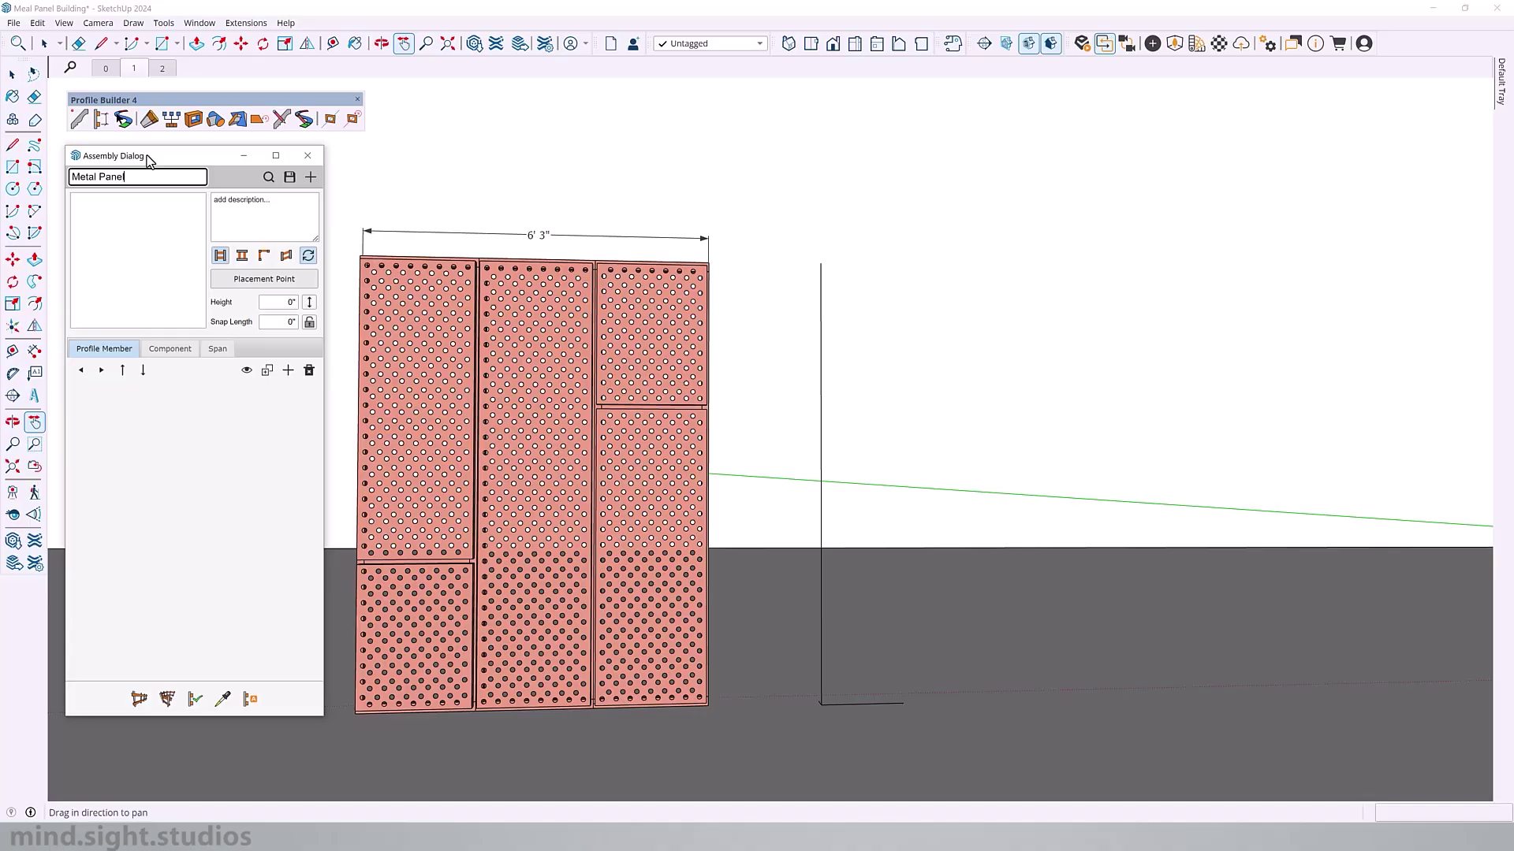
click(264, 208)
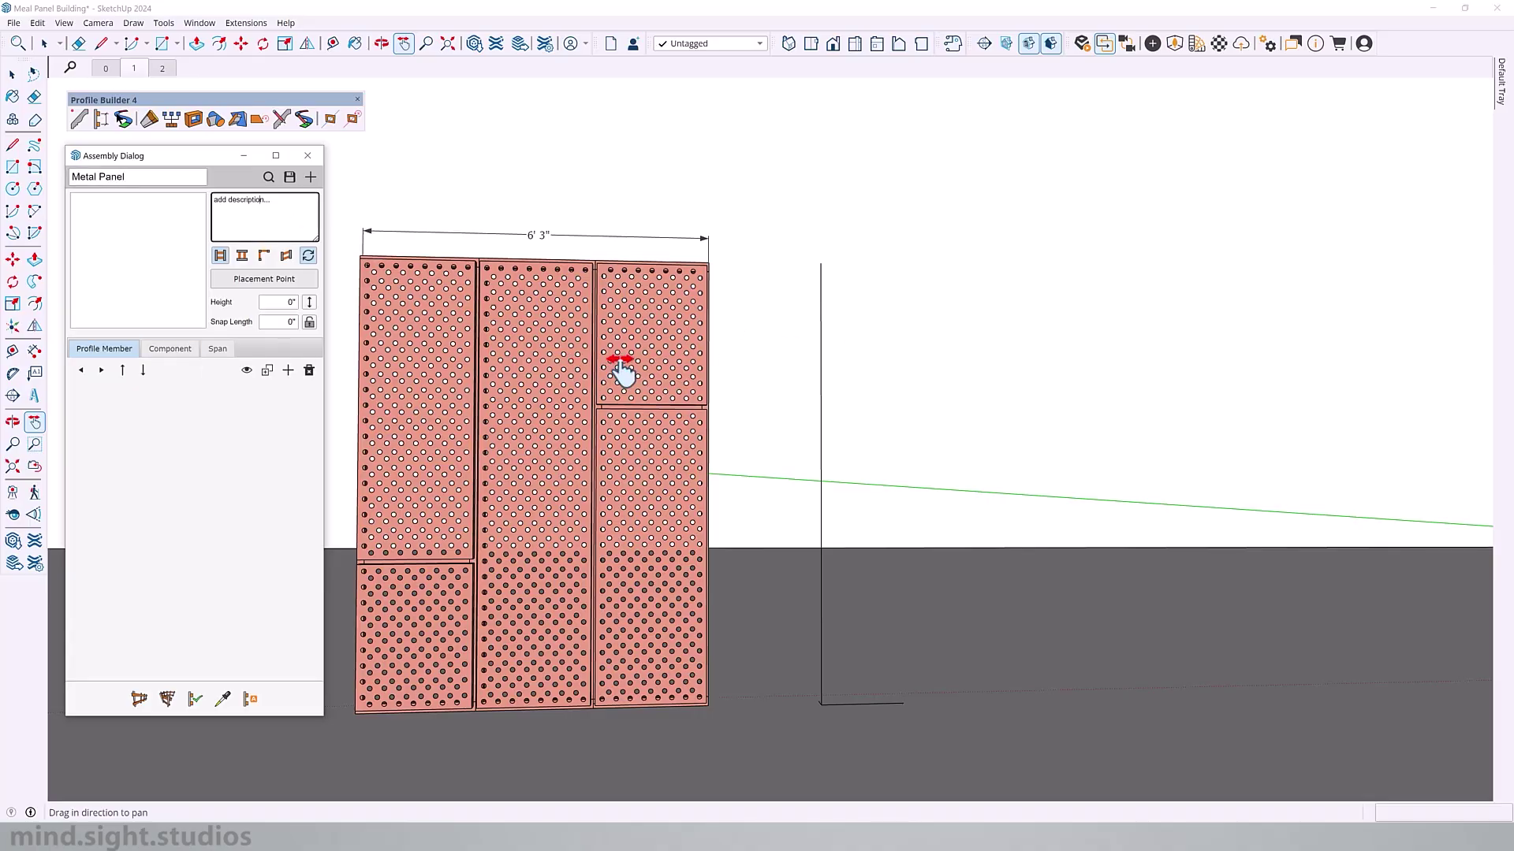
Select the spacer group and the perforated metal panel in turn to examine the parts for the assembly.
middle_drag(618, 371, 717, 476)
shift+middle_drag(638, 557, 703, 548)
key(space)
click(869, 556)
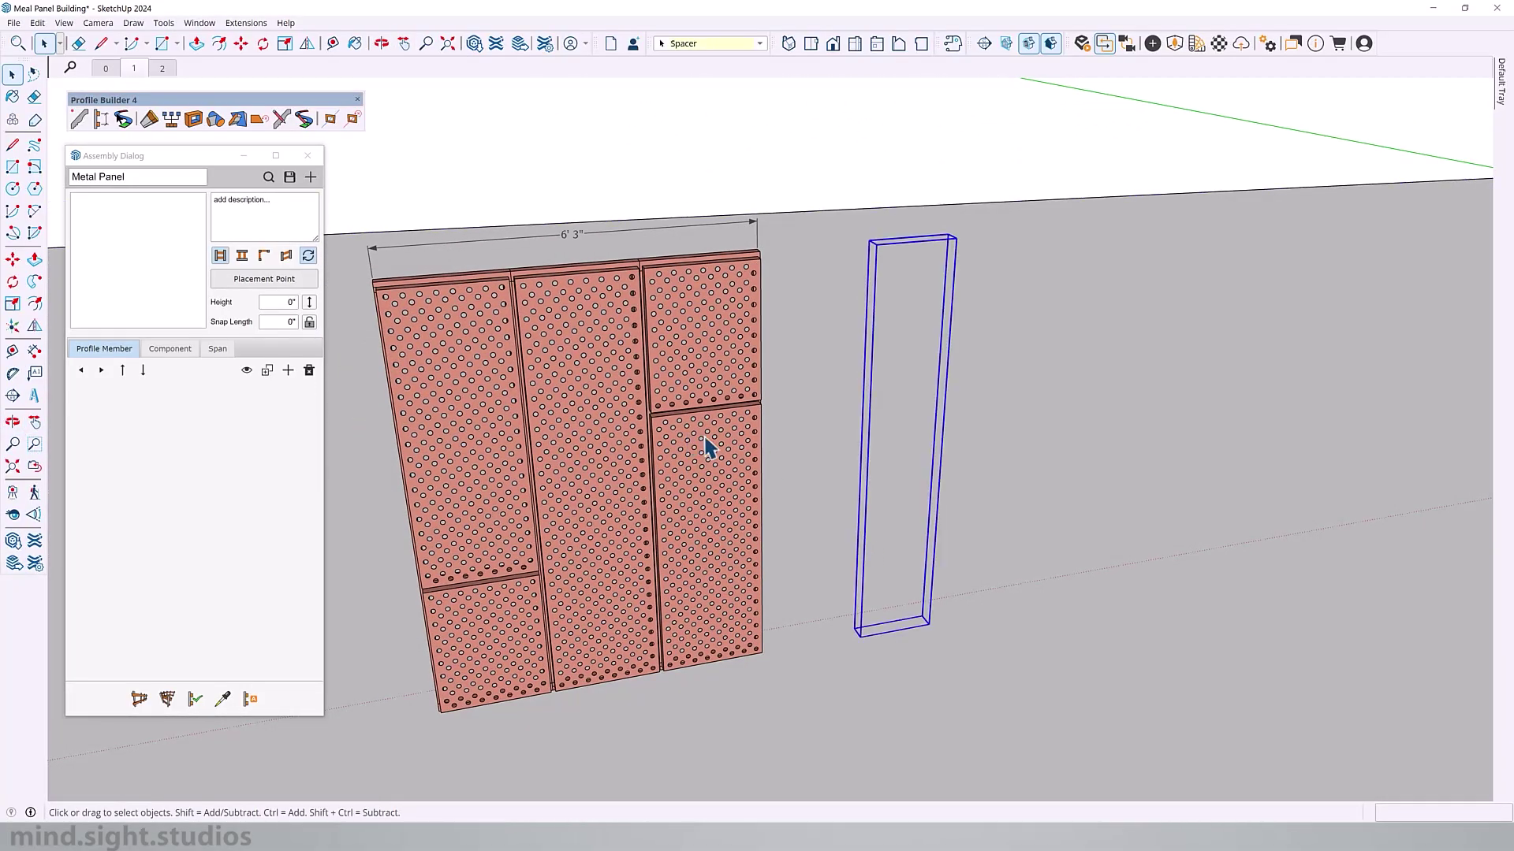
click(607, 376)
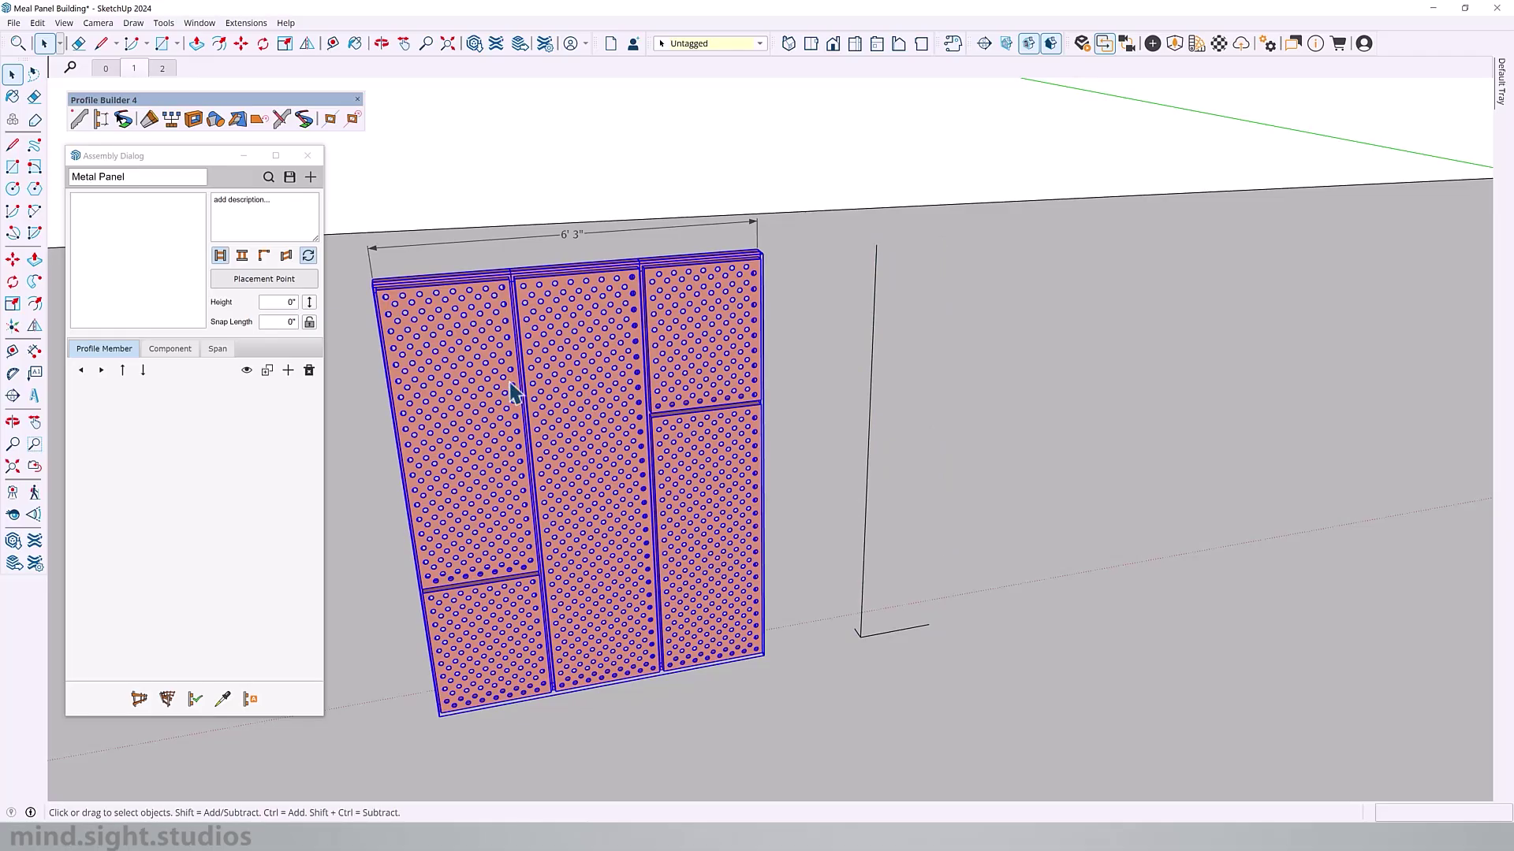
middle_drag(510, 385, 720, 175)
key(space)
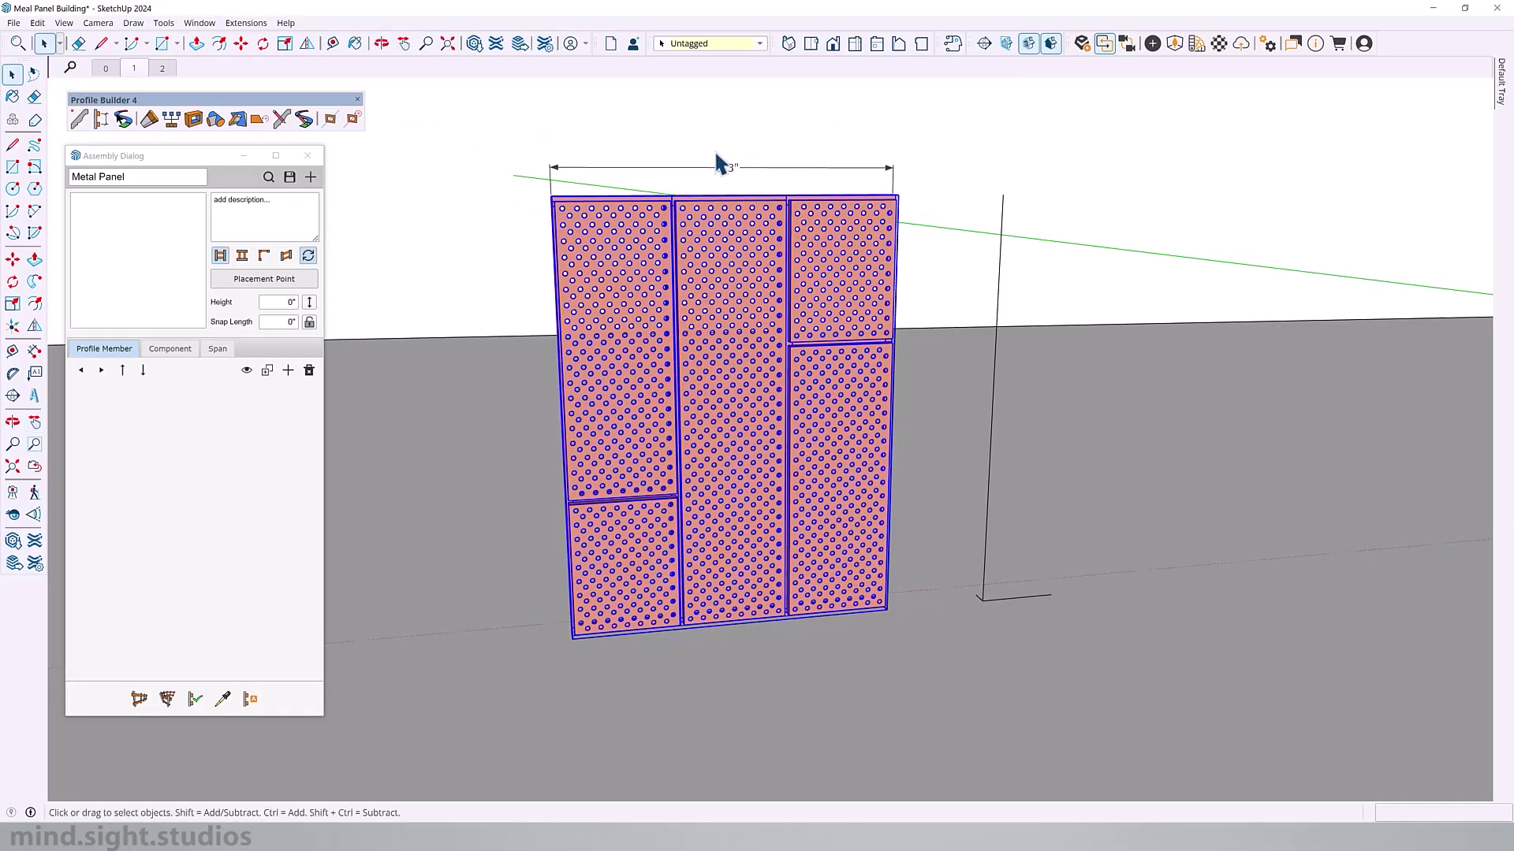
Examine the metal panel's axes origin at its lower front corner with Change Axes.
scroll(599, 603, up, 5)
middle_drag(630, 572, 740, 601)
right_click(734, 603)
click(814, 319)
scroll(718, 718, up, 4)
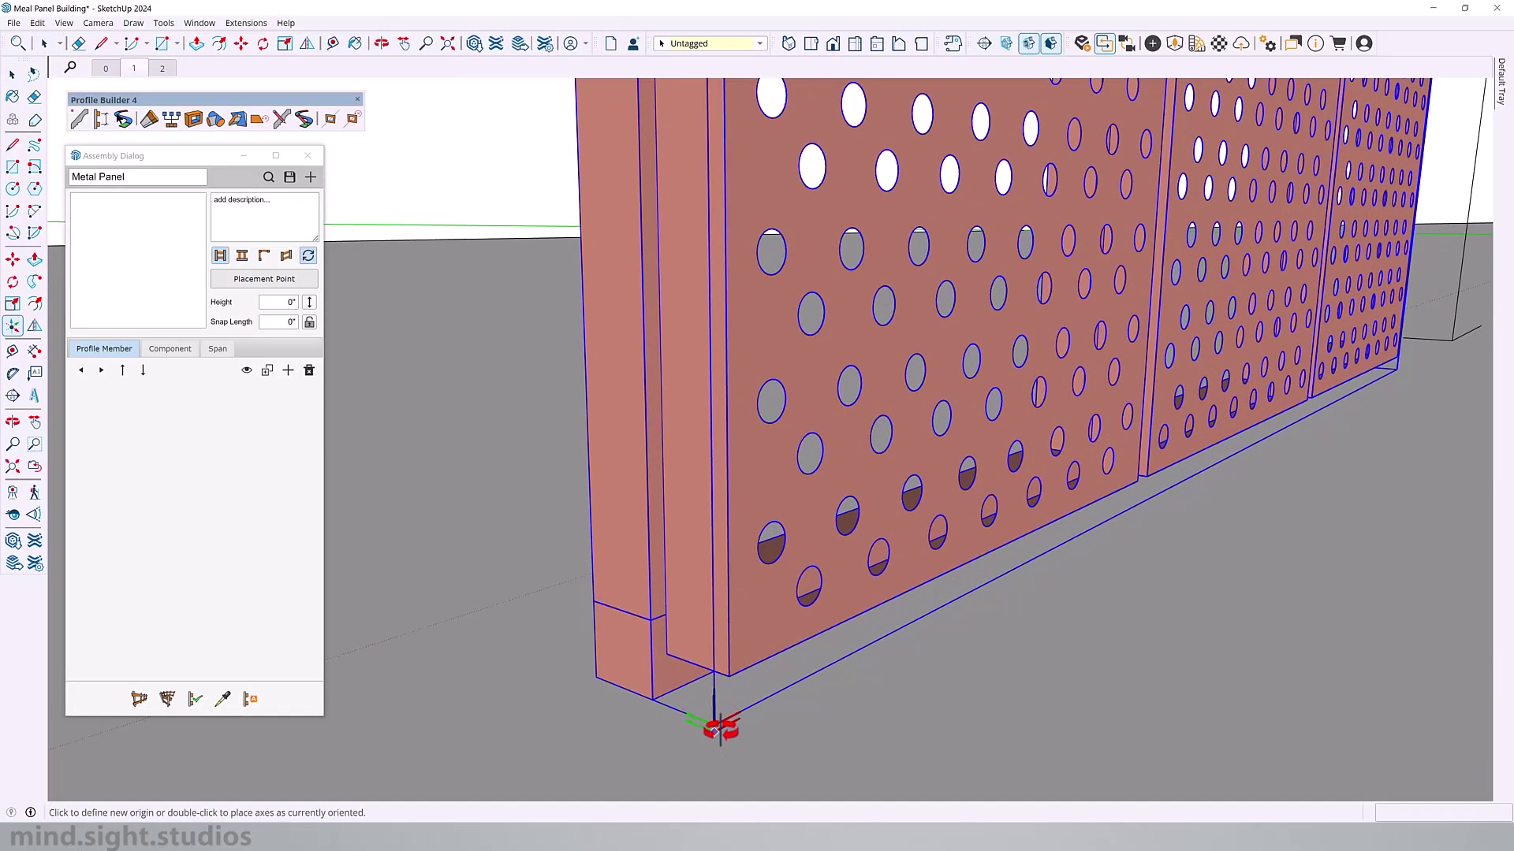
middle_drag(717, 716, 925, 732)
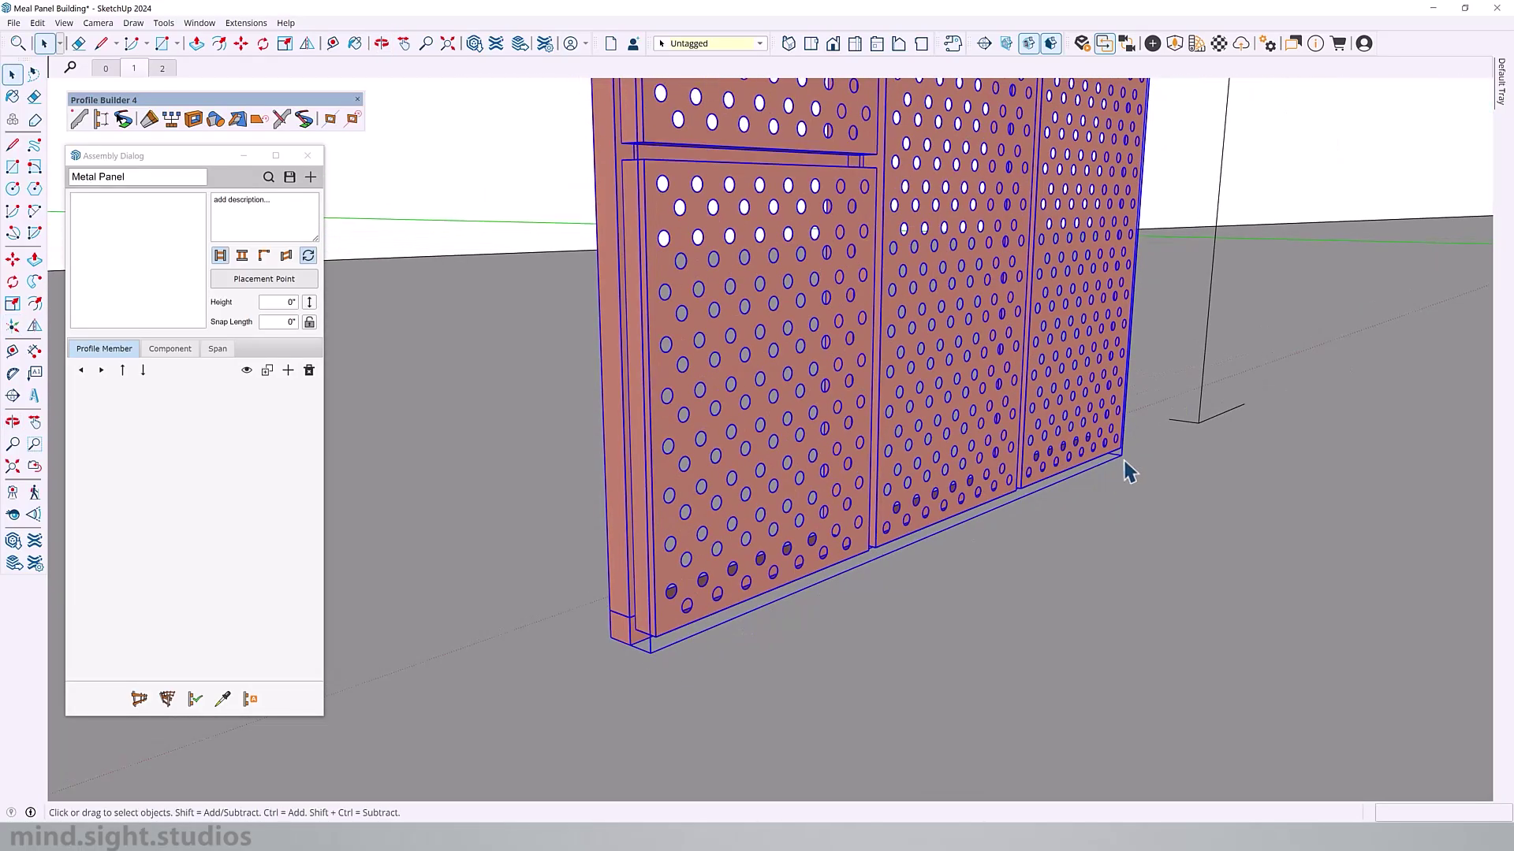
Place the spacer group's axes with the origin at its bottom corner using Change Axes.
scroll(1194, 423, up, 5)
middle_drag(1188, 426, 798, 612)
double_click(986, 482)
key(Escape)
right_click(990, 489)
click(1047, 227)
scroll(963, 557, up, 3)
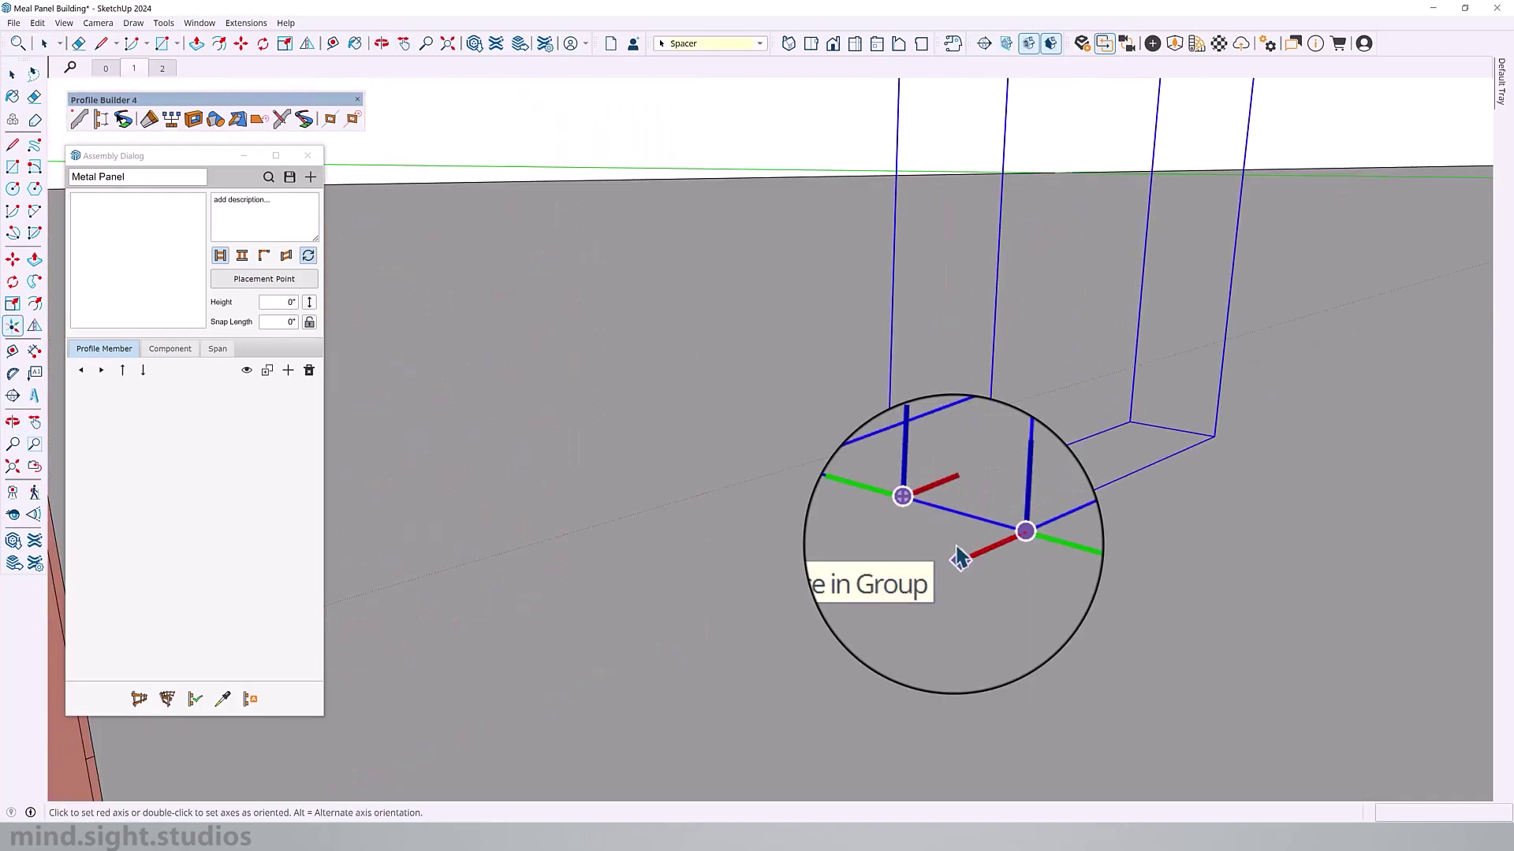
click(1026, 520)
click(946, 527)
right_click(983, 501)
click(1048, 227)
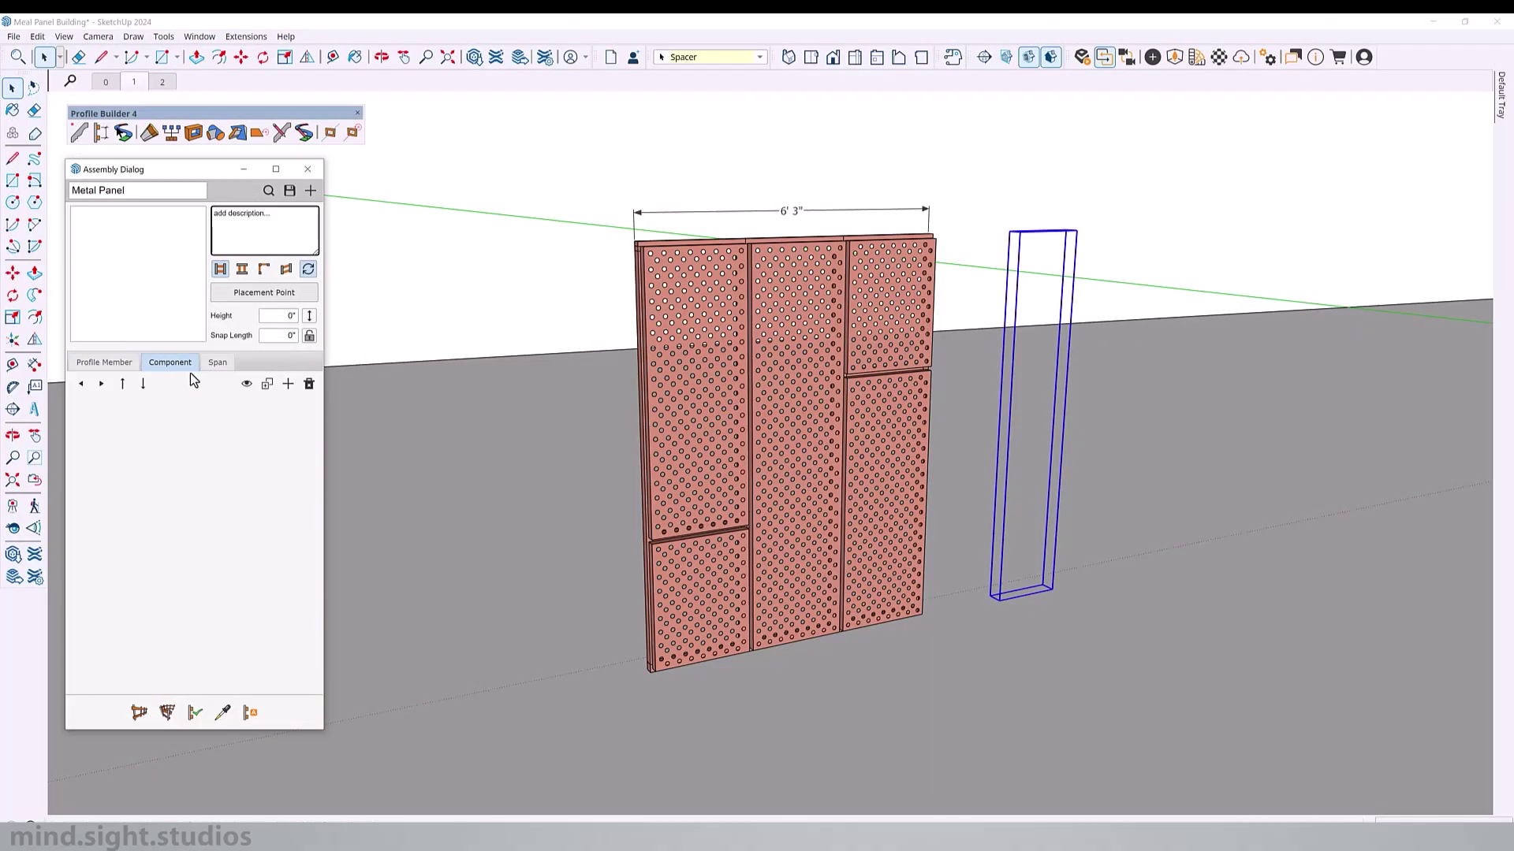
Add a component named Metal Spacer to the assembly and pick the spacer from the model for it.
click(288, 385)
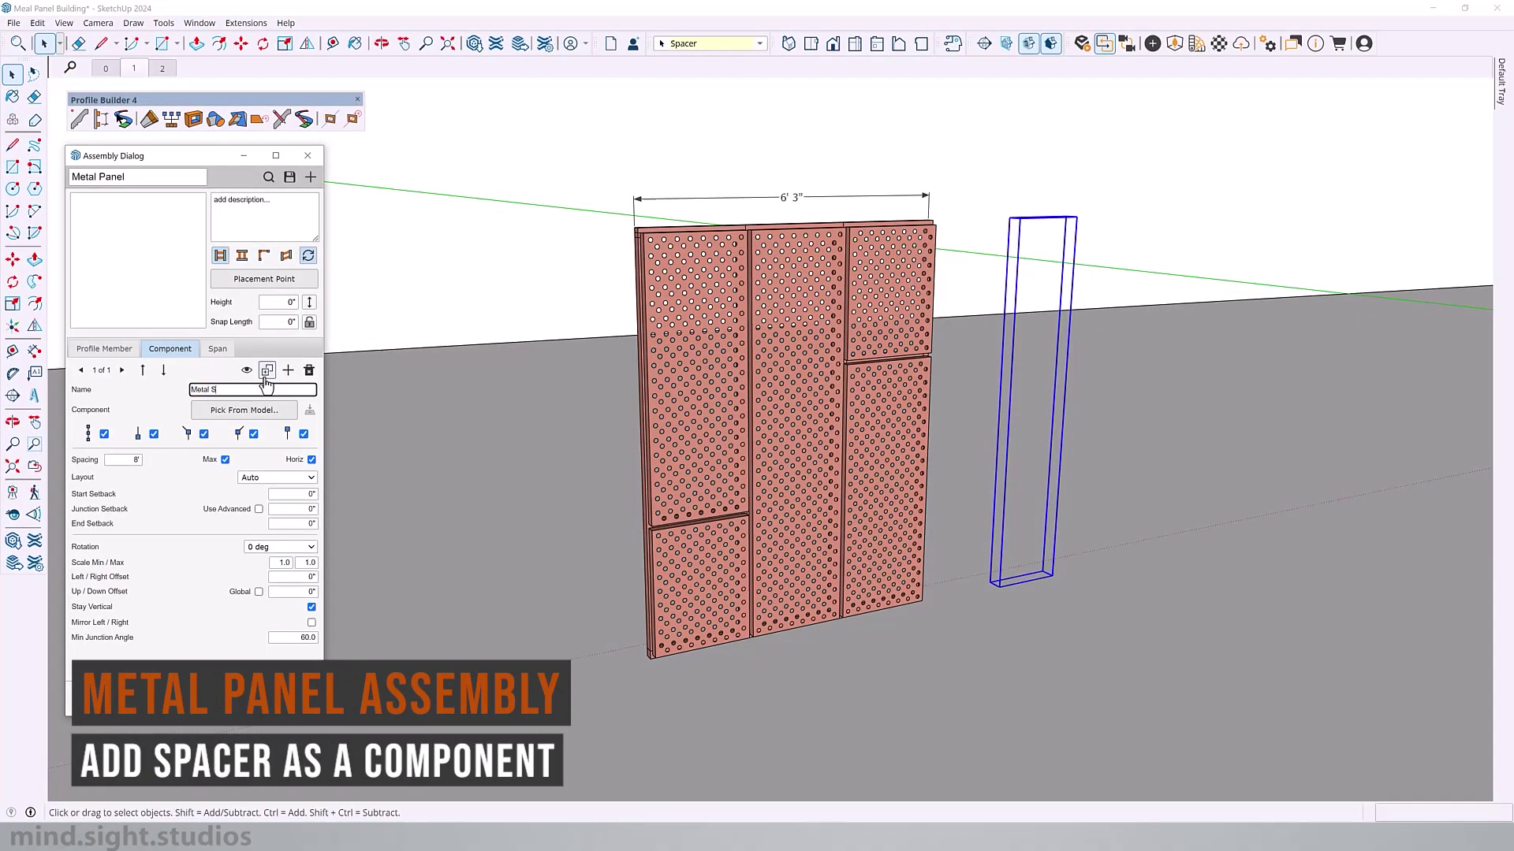
click(272, 411)
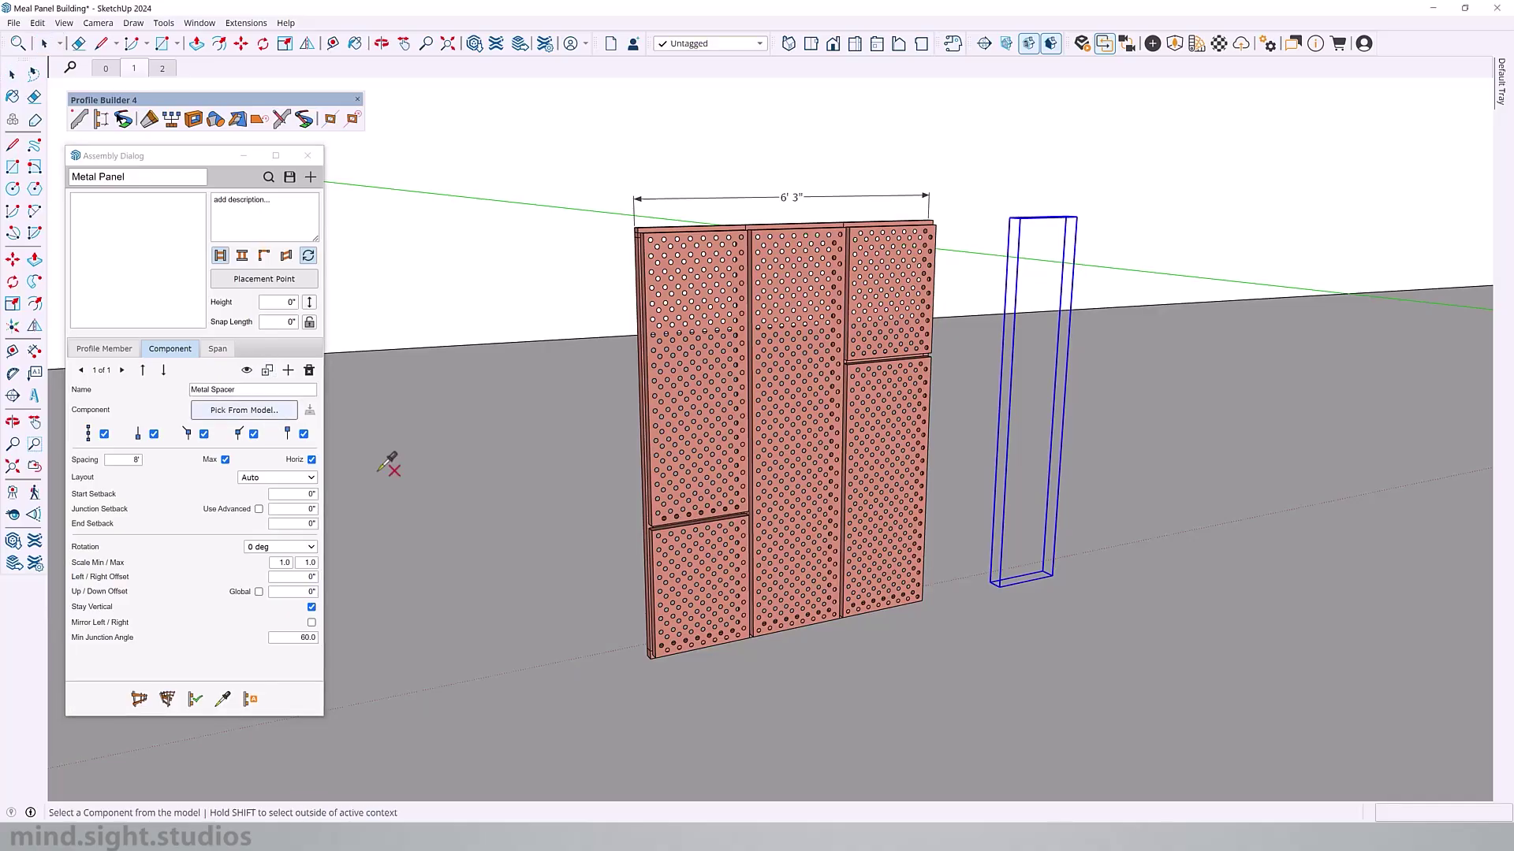
click(1018, 578)
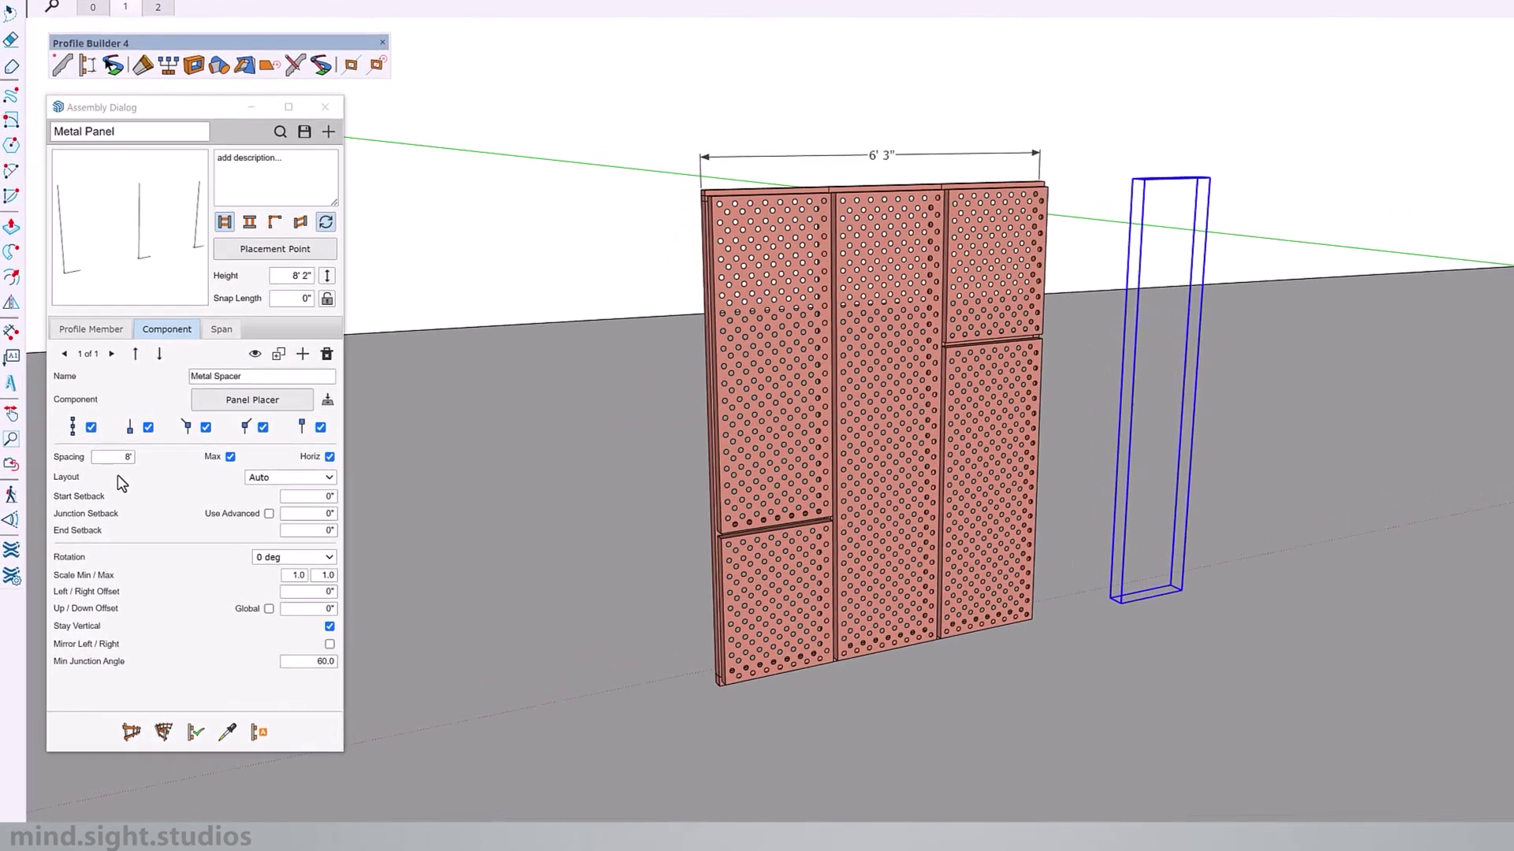
Set the Metal Spacer spacing to 6'3", disable Max, and set the layout to From Start.
mouse_move(145, 474)
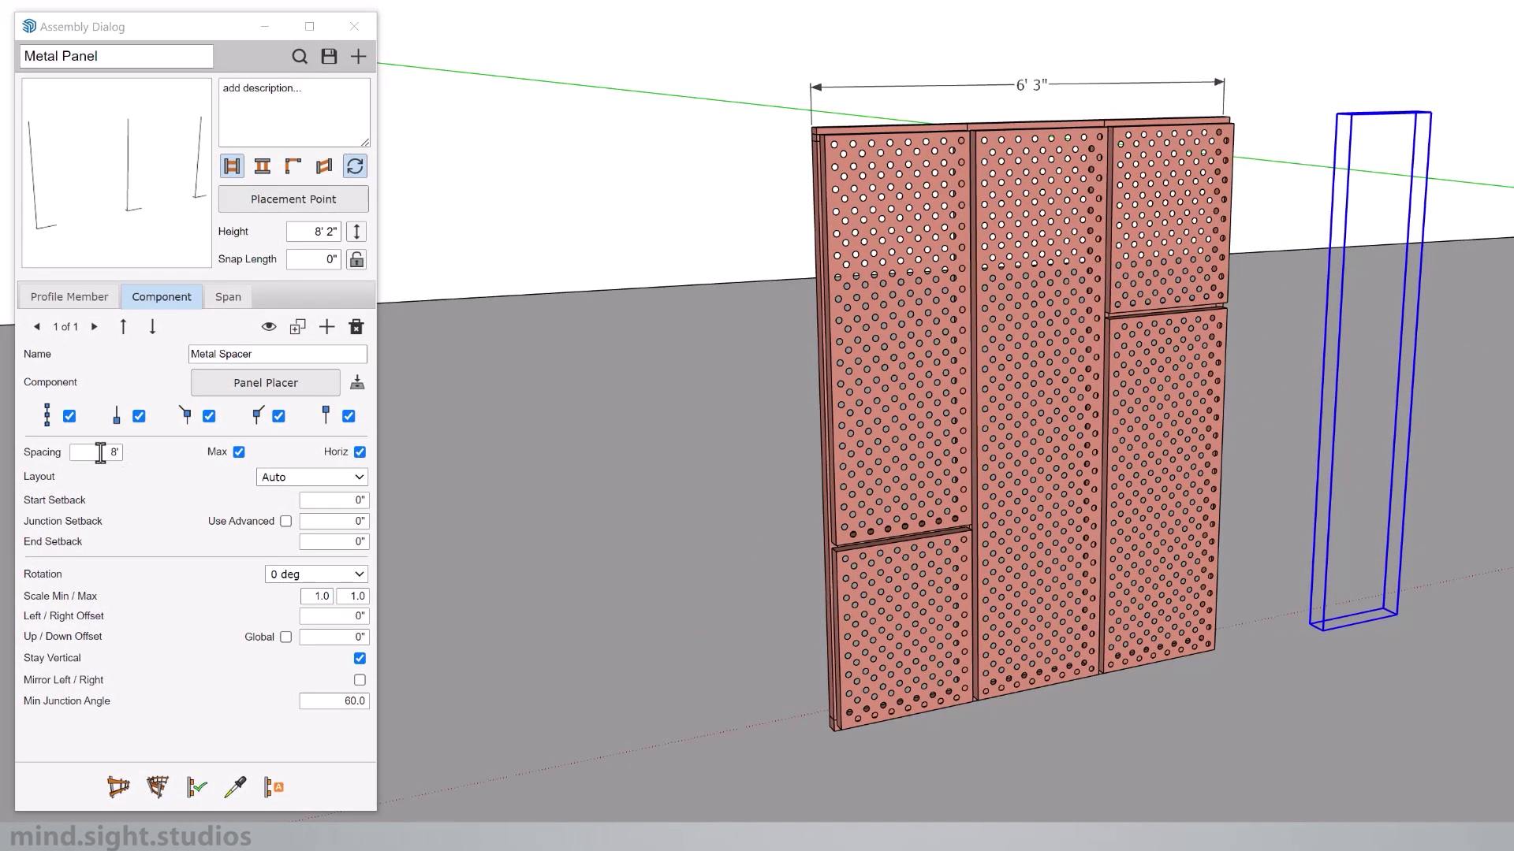
click(99, 453)
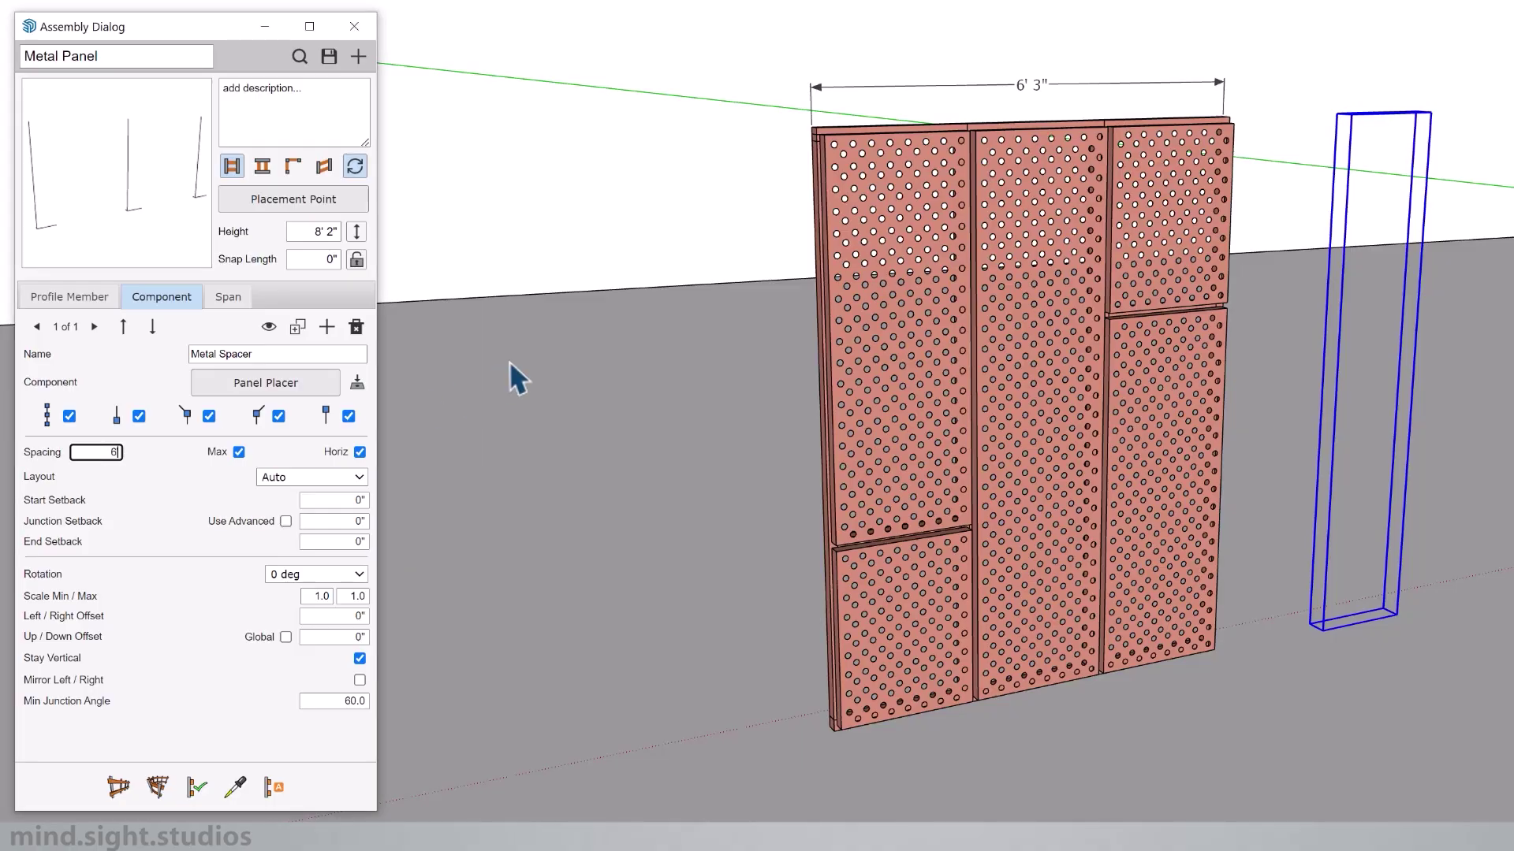
text(6'3)
key(Tab)
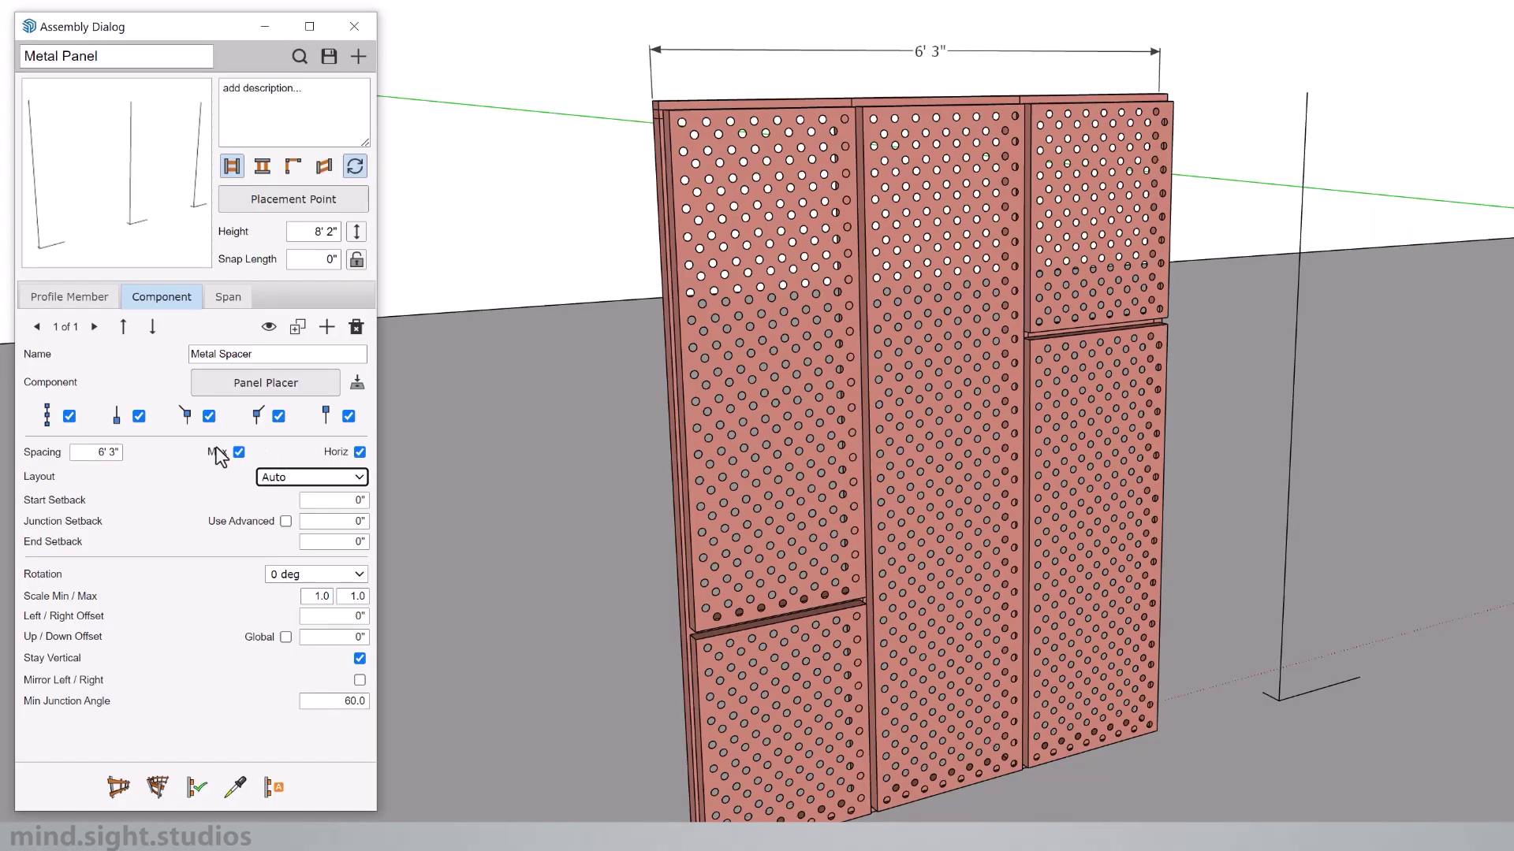
click(240, 454)
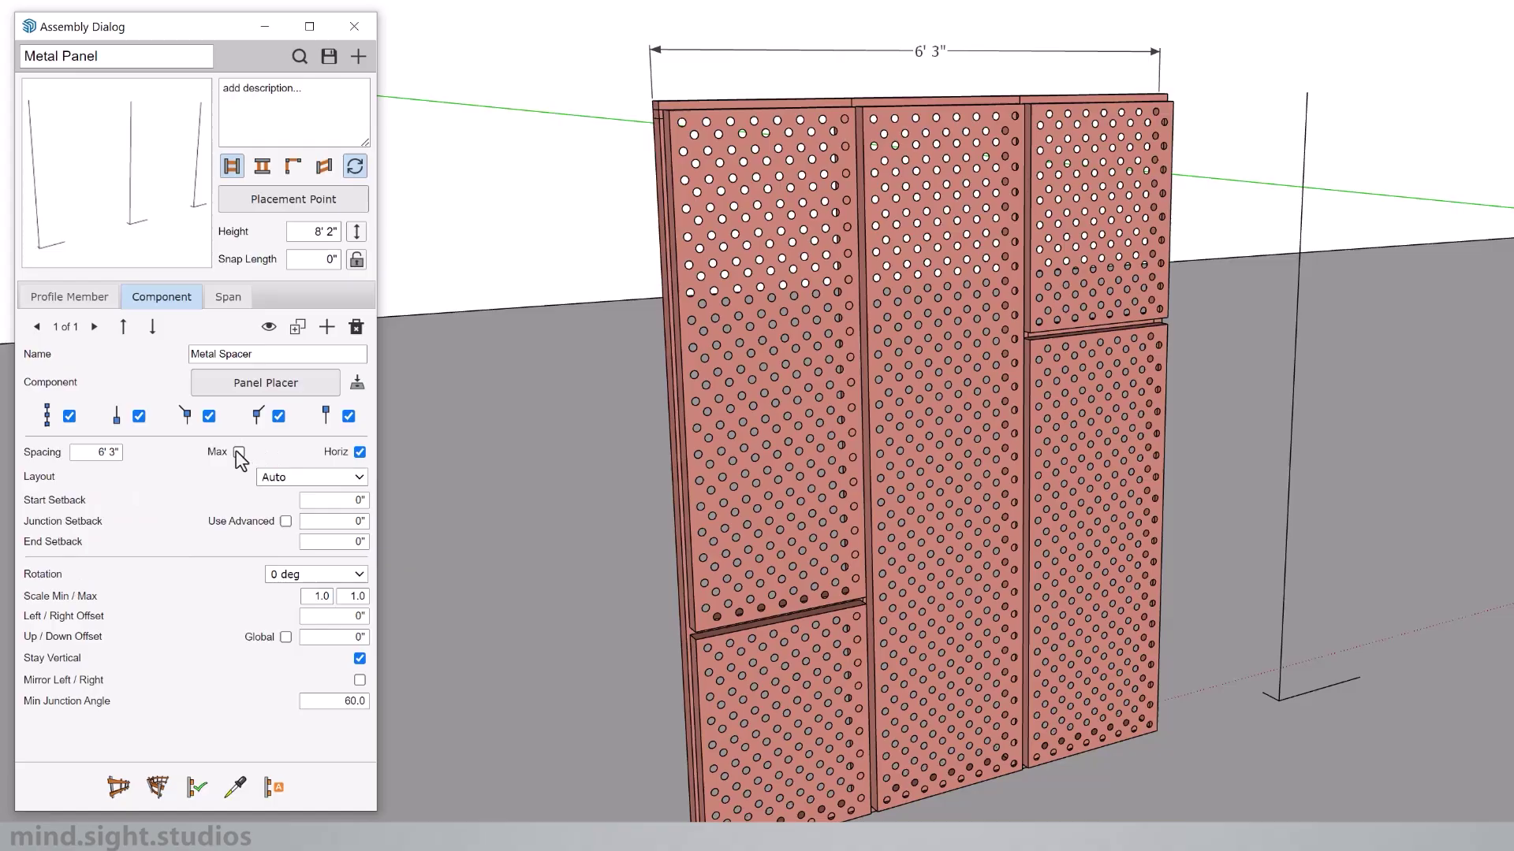
click(299, 477)
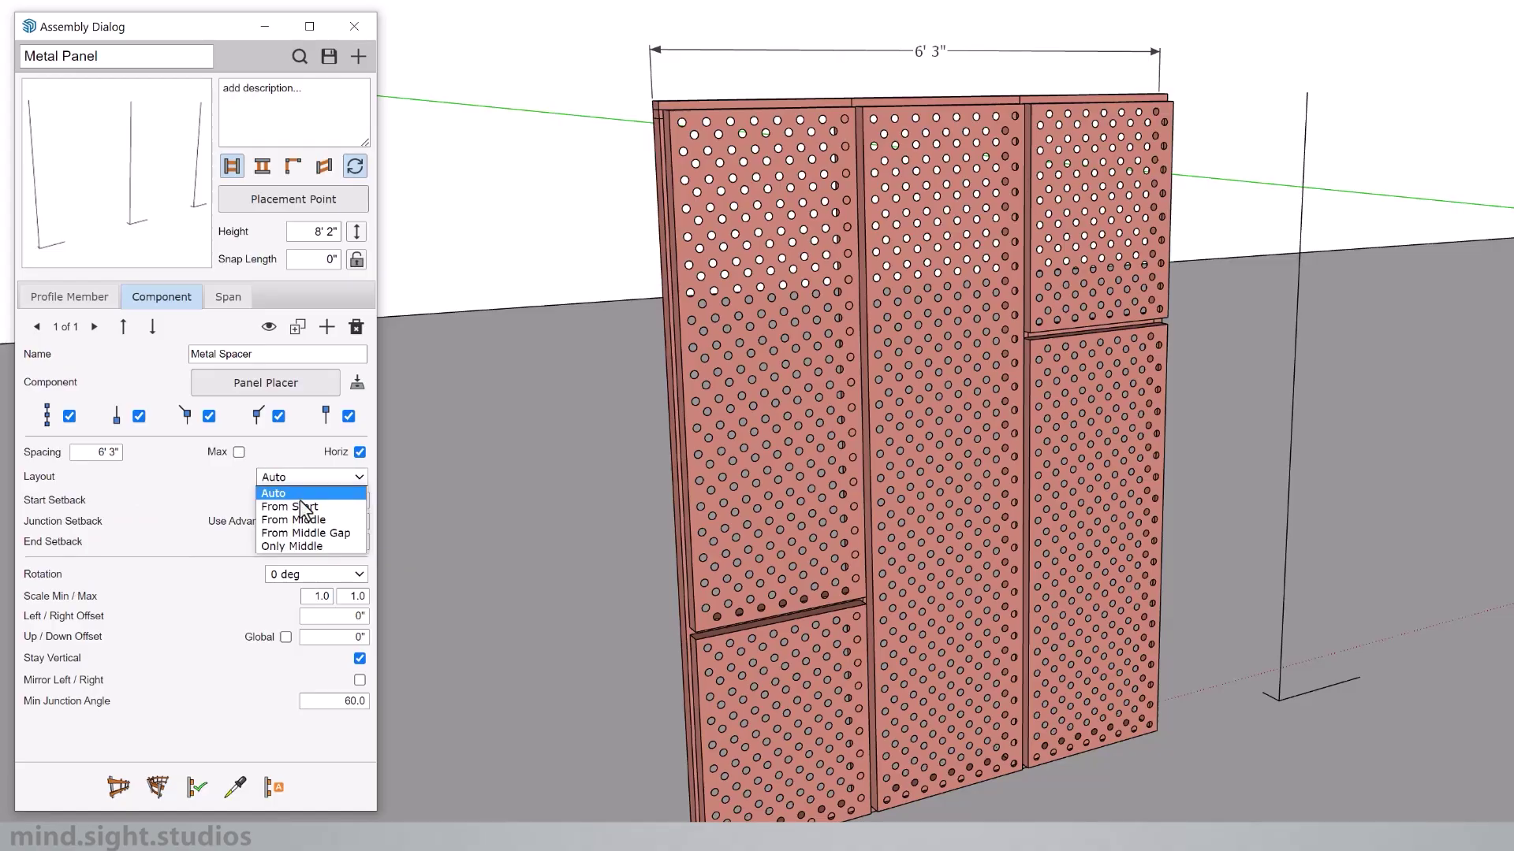
click(299, 507)
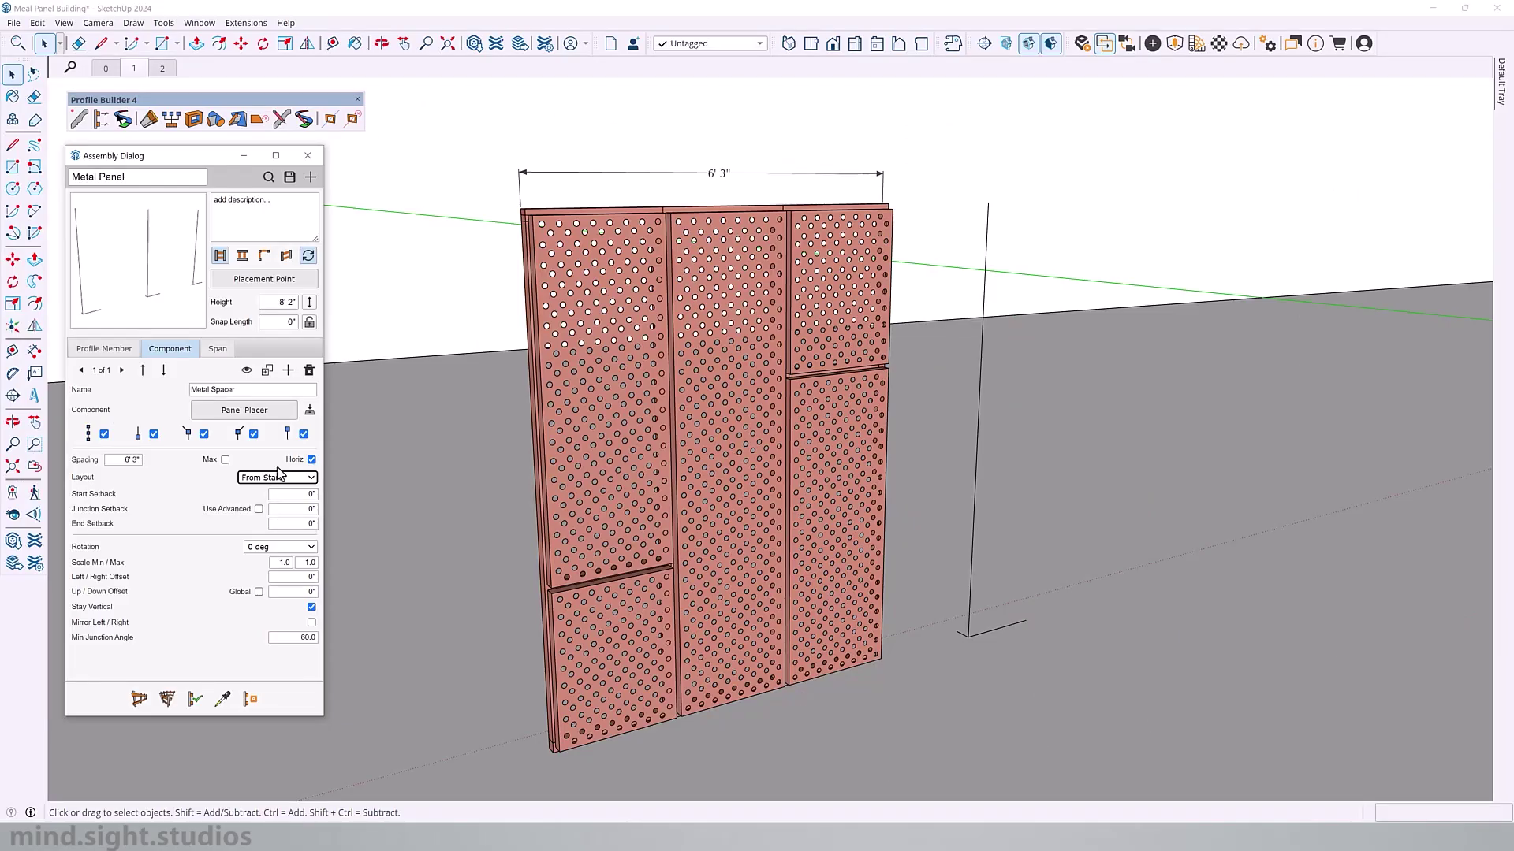
Build the Metal Panel assembly along a straight path on the ground in front of the sample panel.
scroll(465, 272, down, 5)
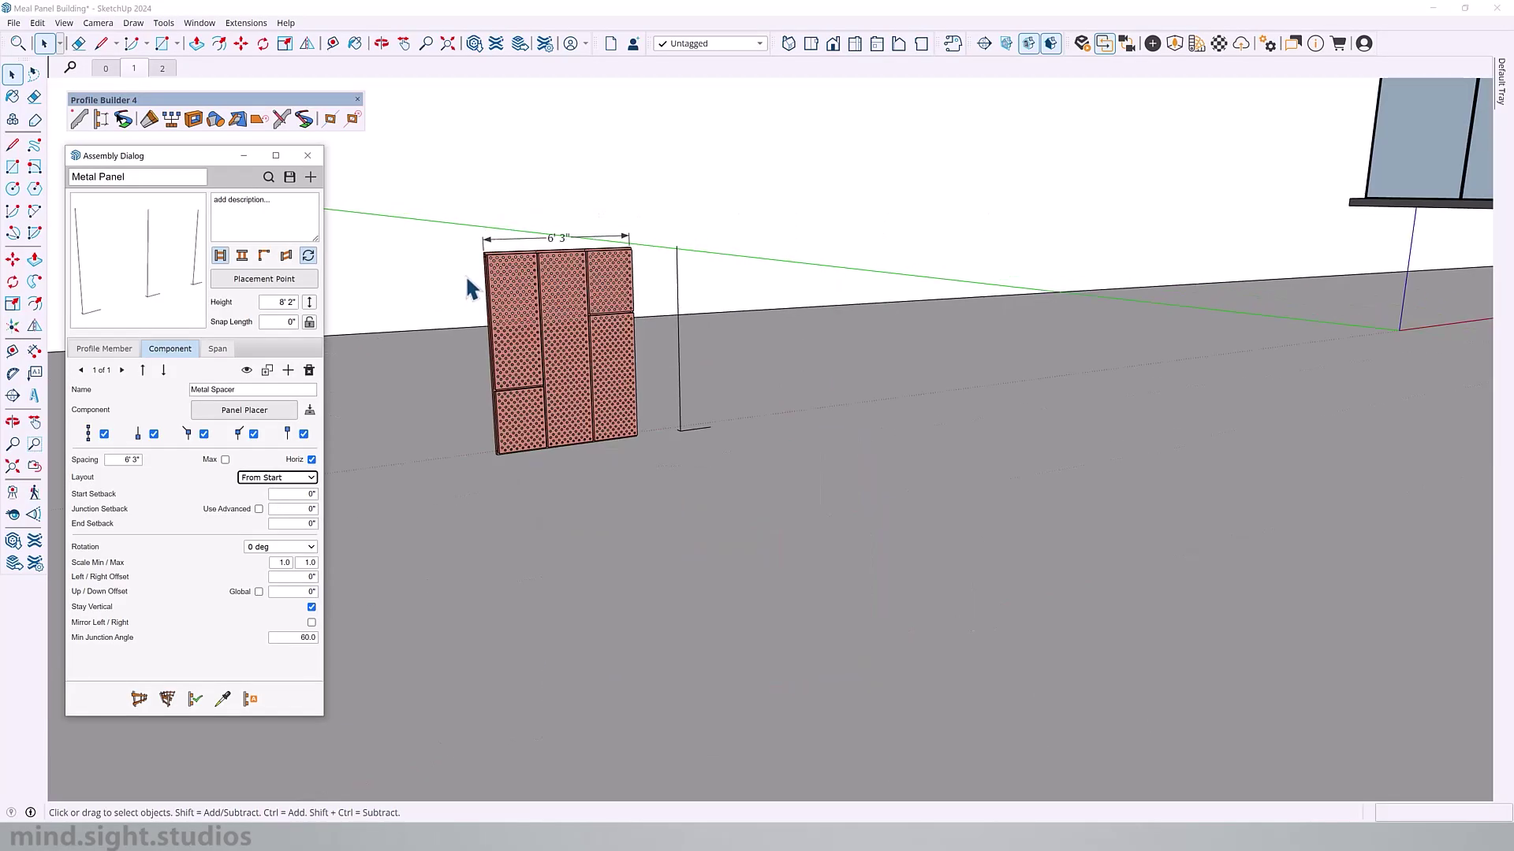
click(137, 704)
click(582, 619)
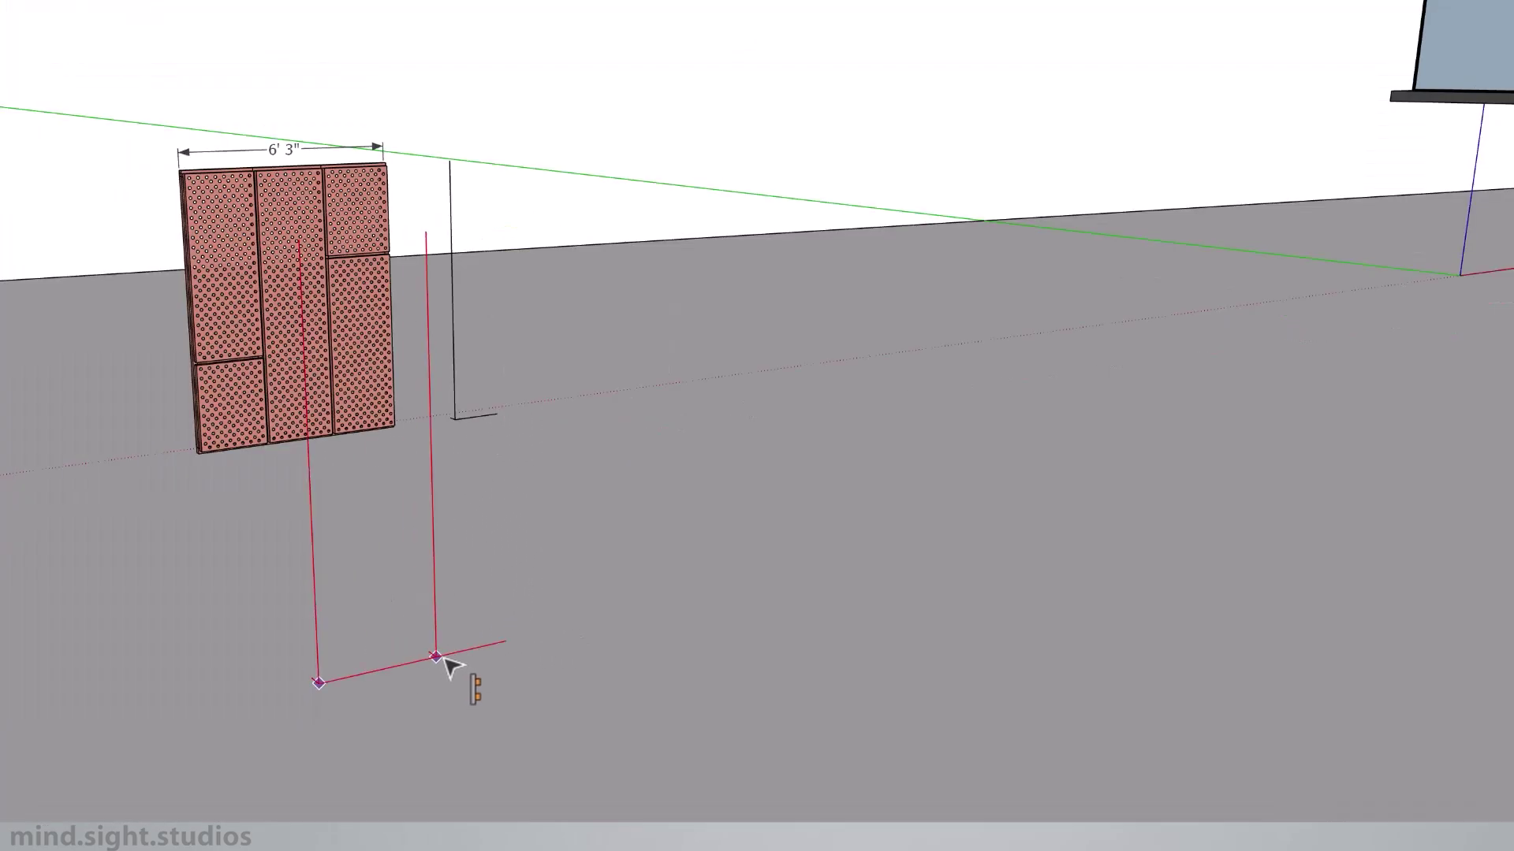
shift+click(1195, 445)
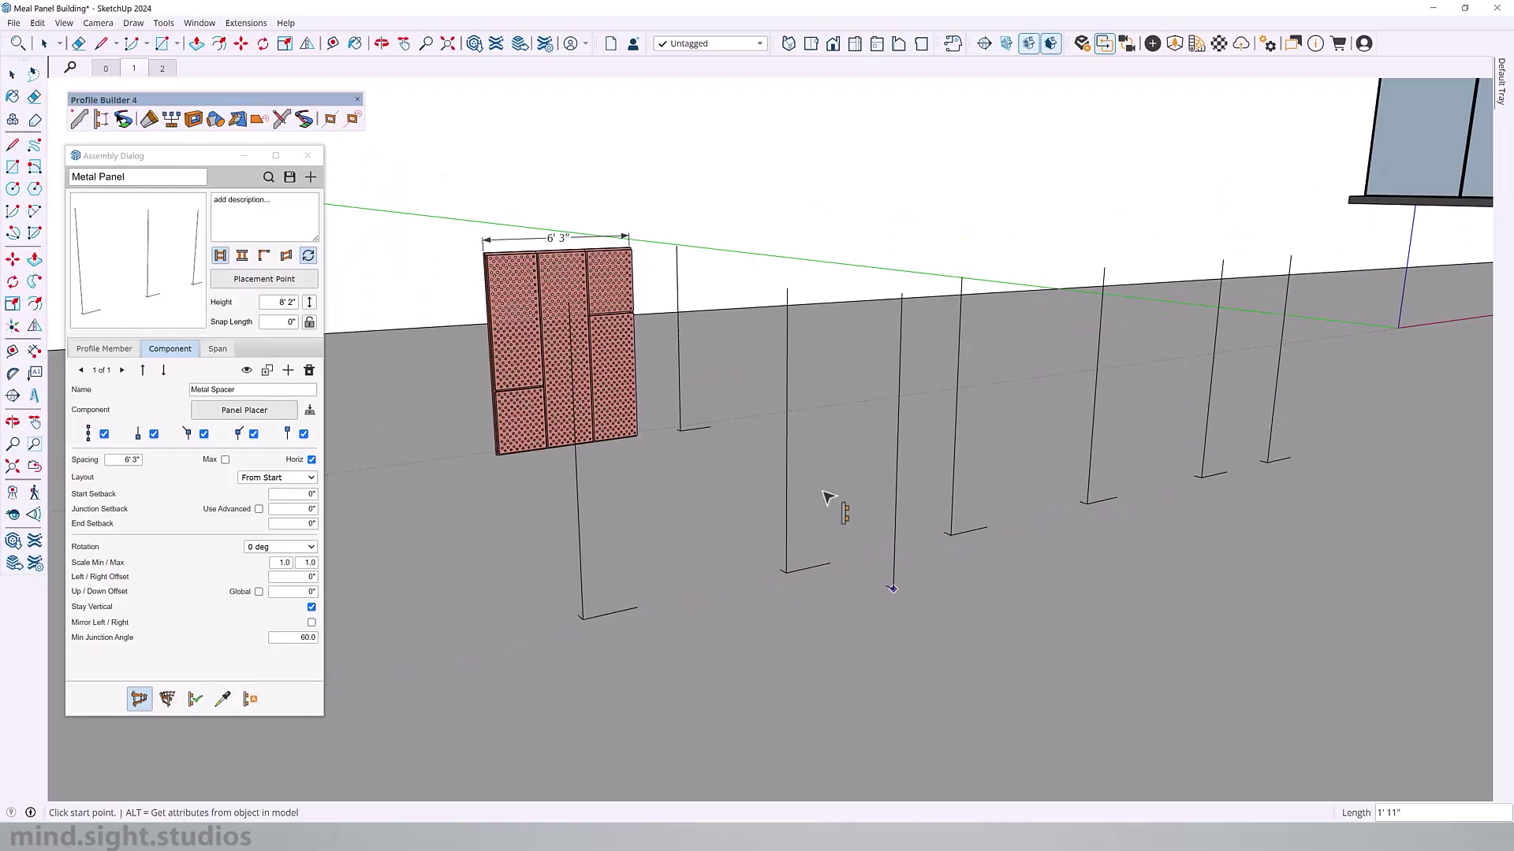
Select the placed spacer row and turn on automatic application of assembly changes to it.
middle_drag(677, 515, 624, 672)
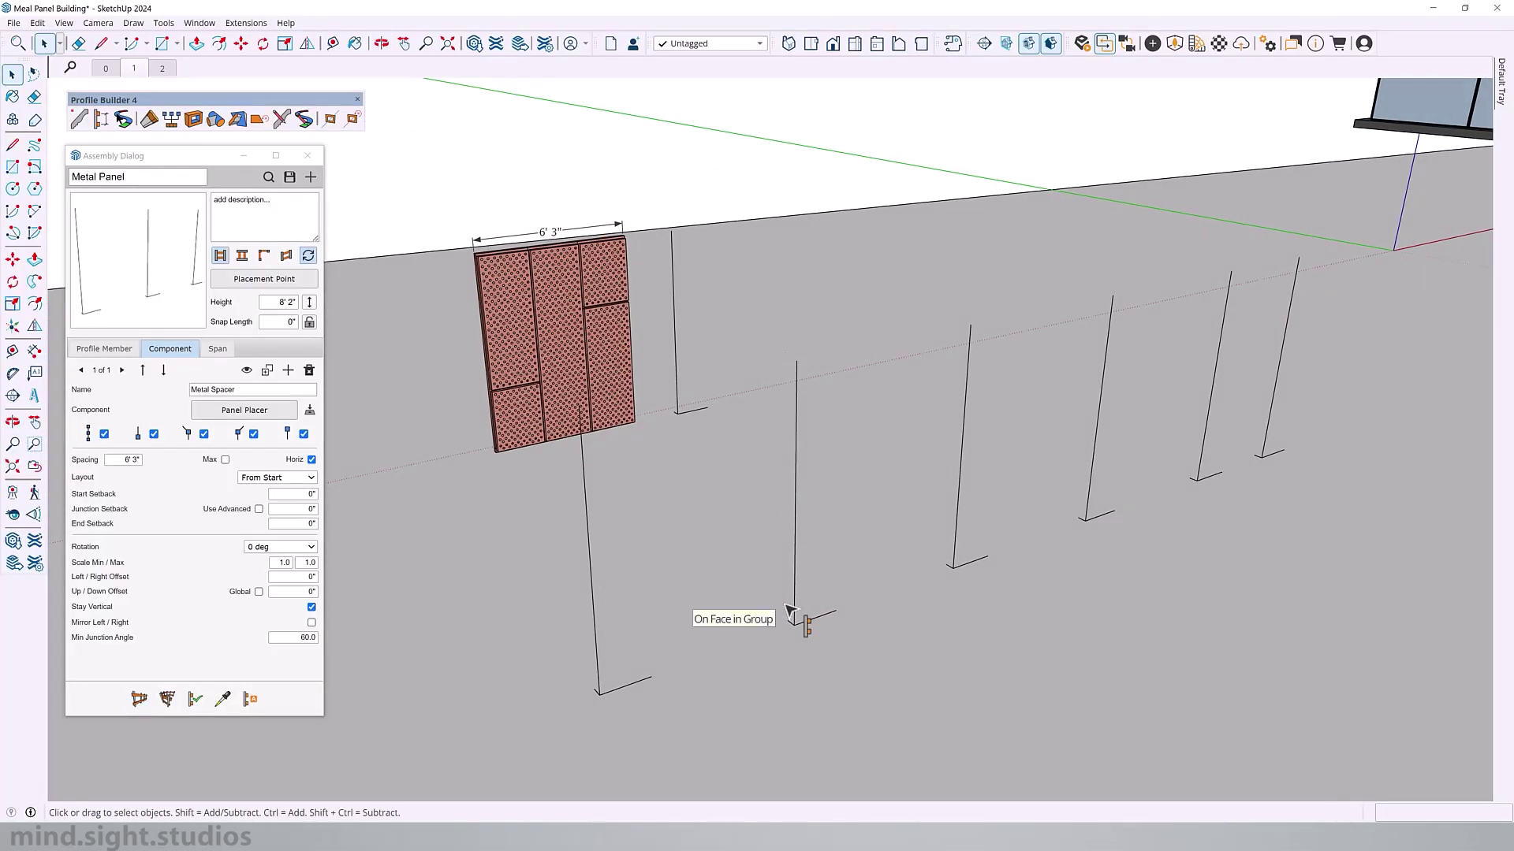
click(587, 480)
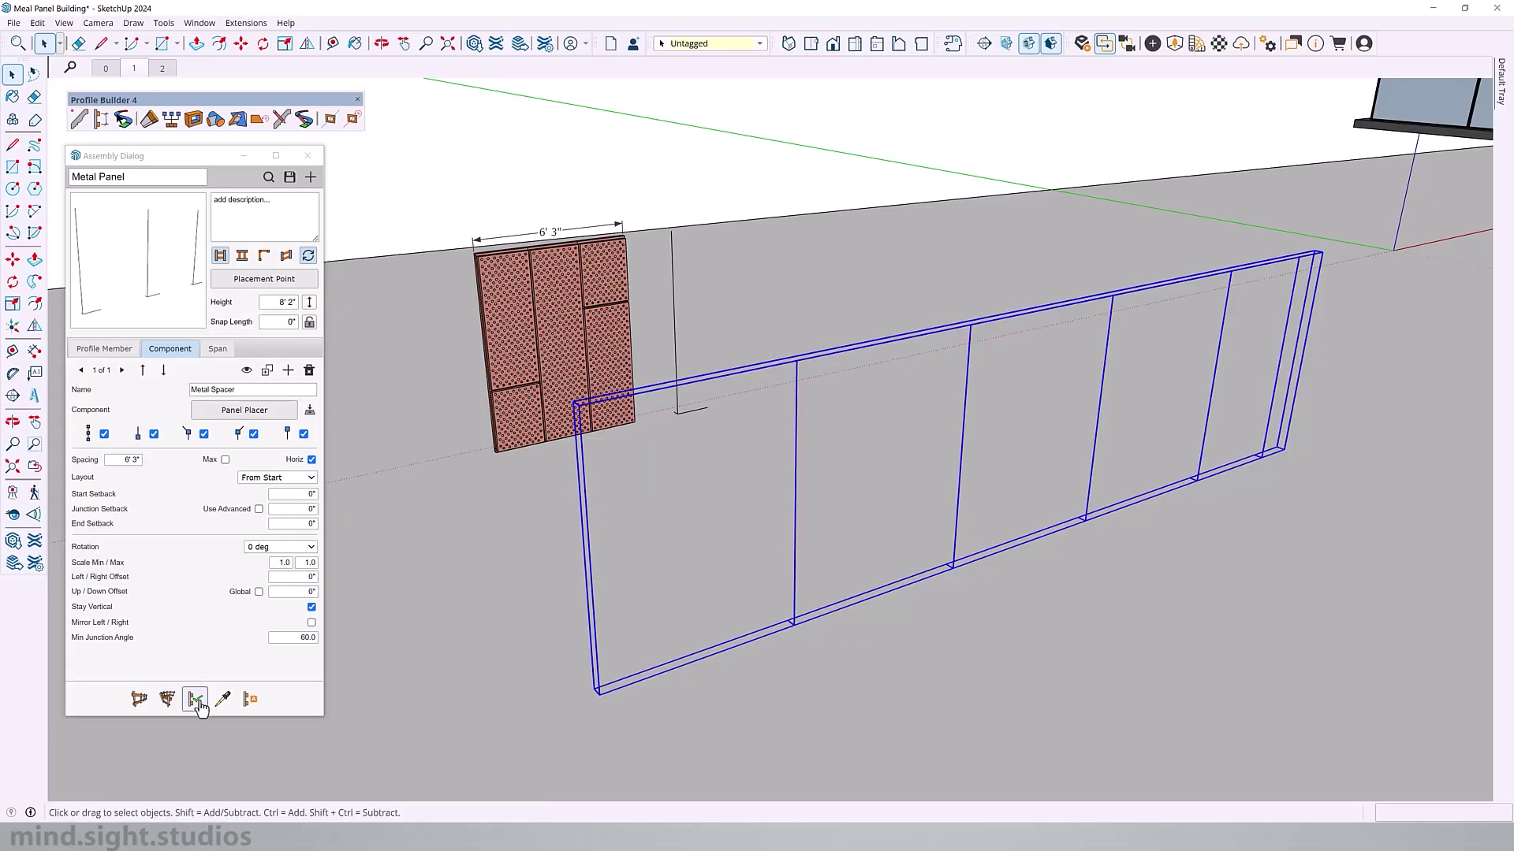
click(199, 709)
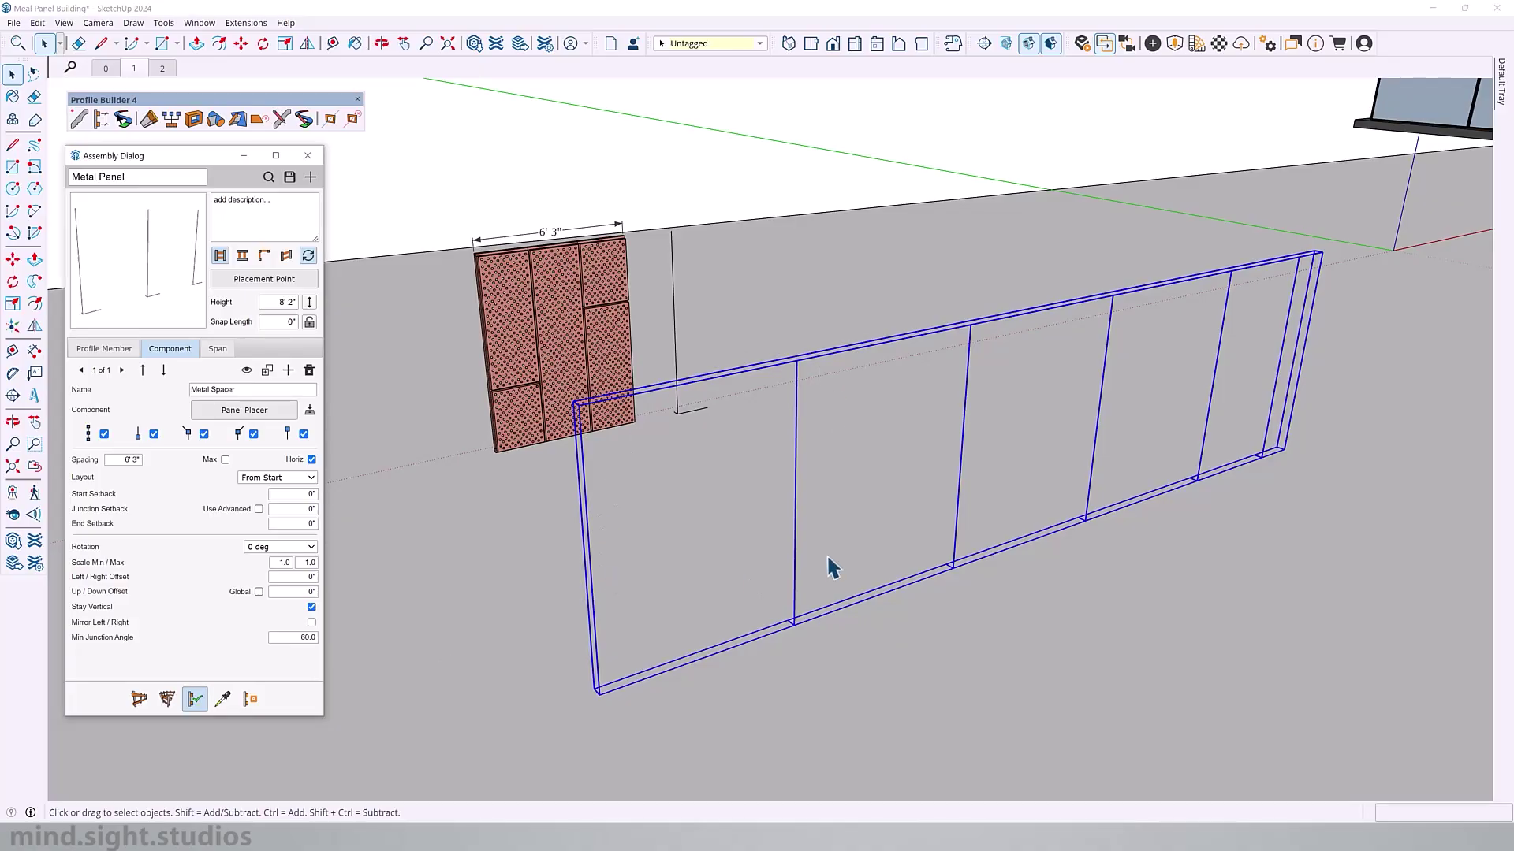
Add a span of type Component to the assembly and name it Metal Panel 1.
click(217, 349)
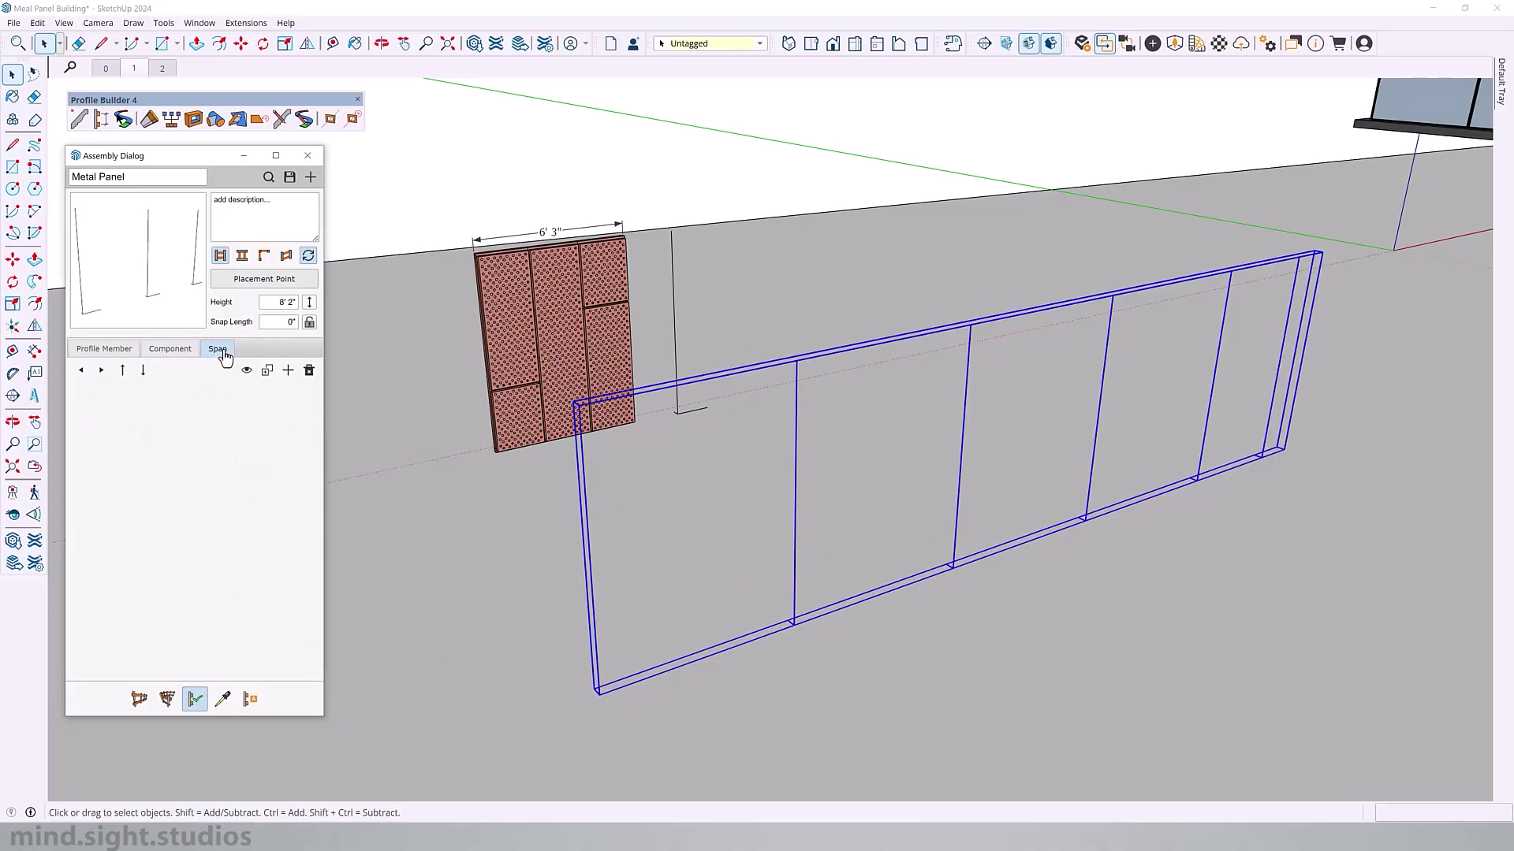
click(288, 370)
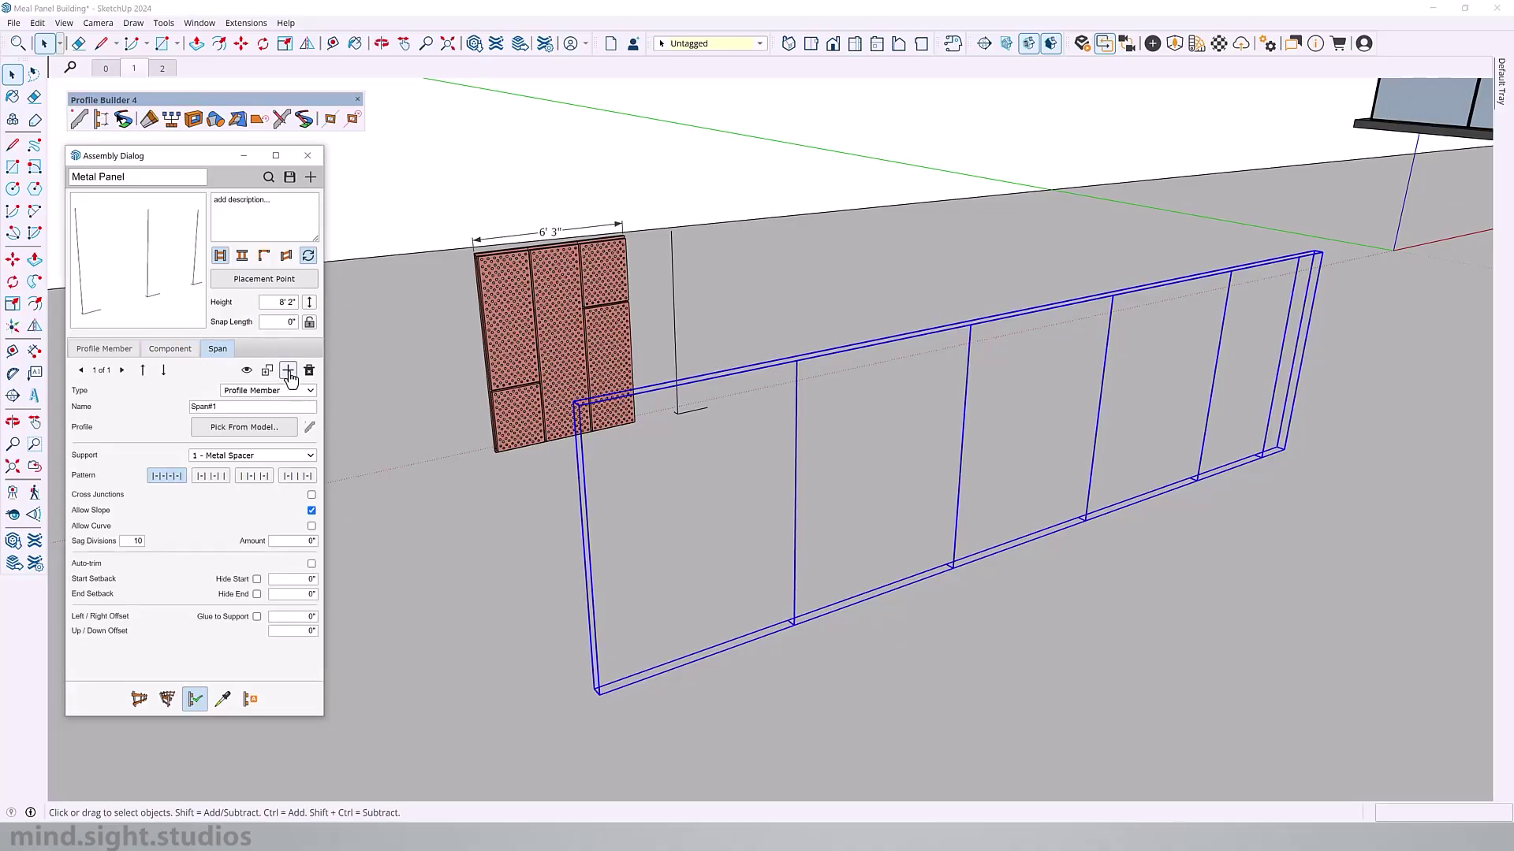
click(282, 391)
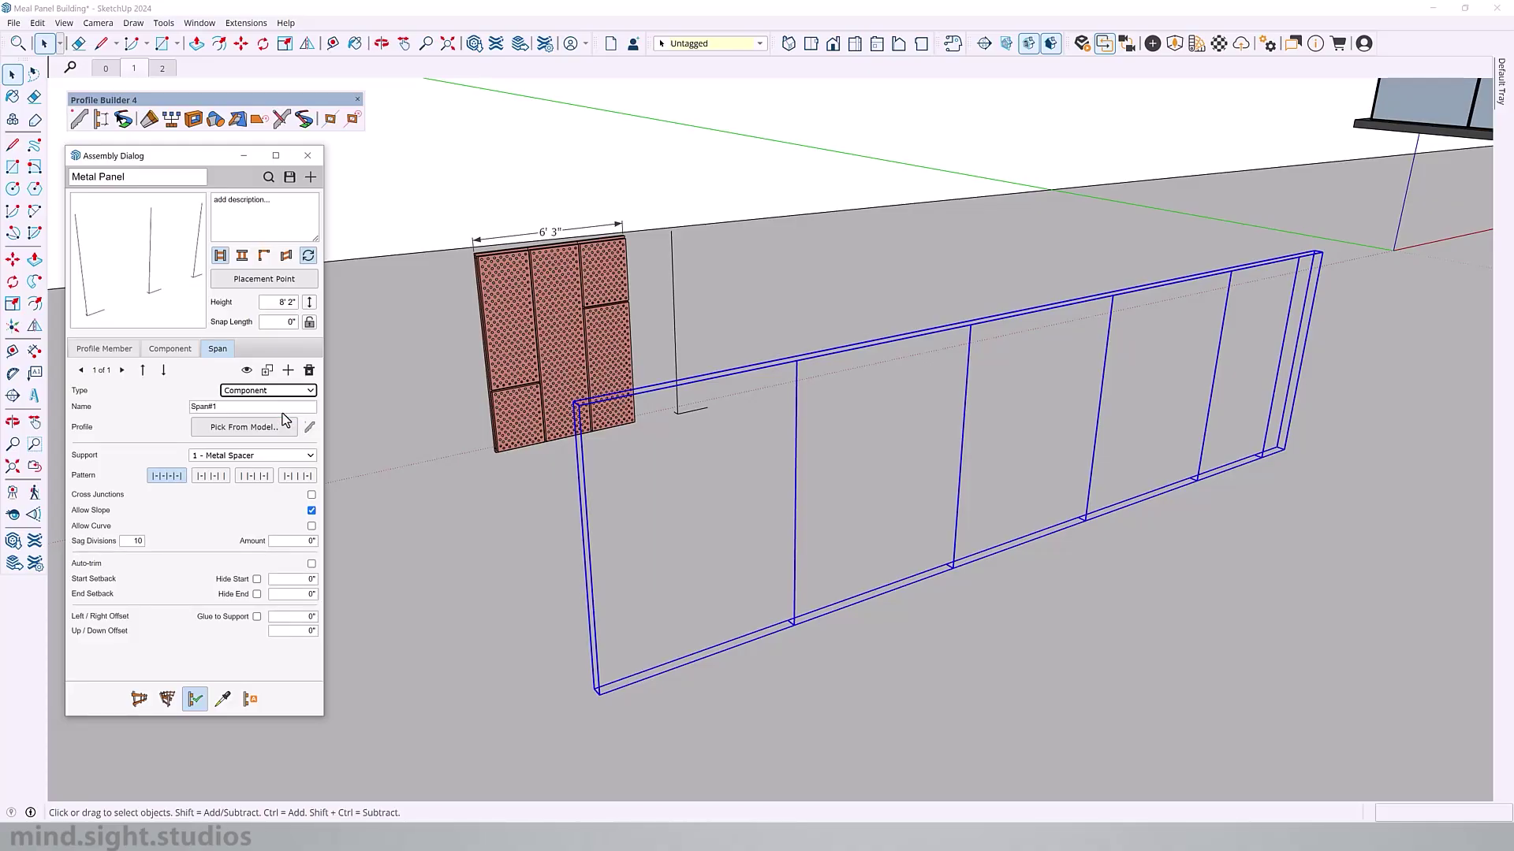
click(282, 413)
triple_click(252, 409)
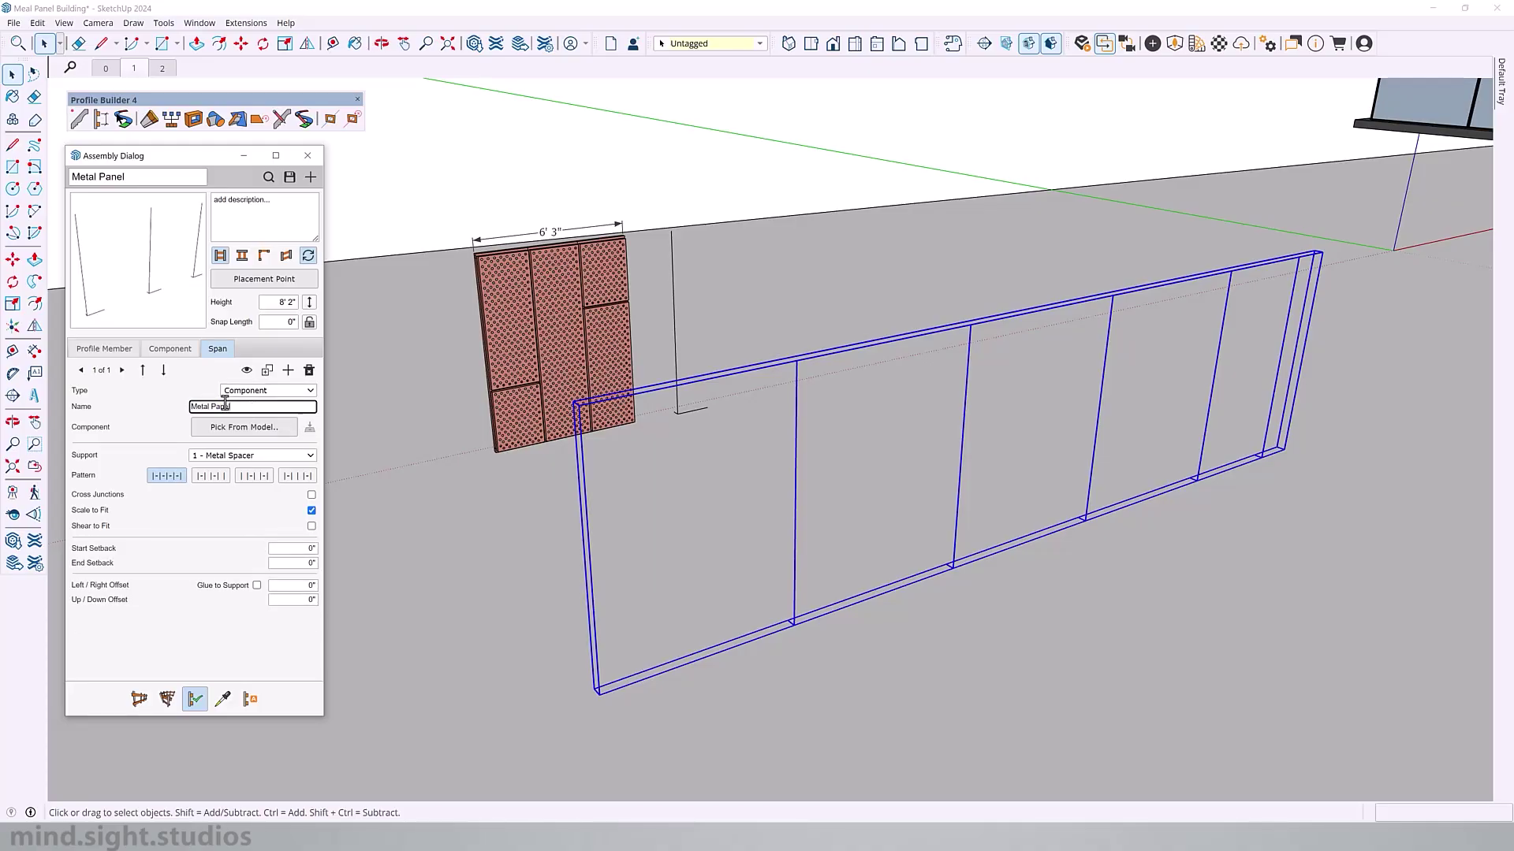
Pick the perforated sample panel from the model as the component for the Metal Panel 1 span.
click(237, 427)
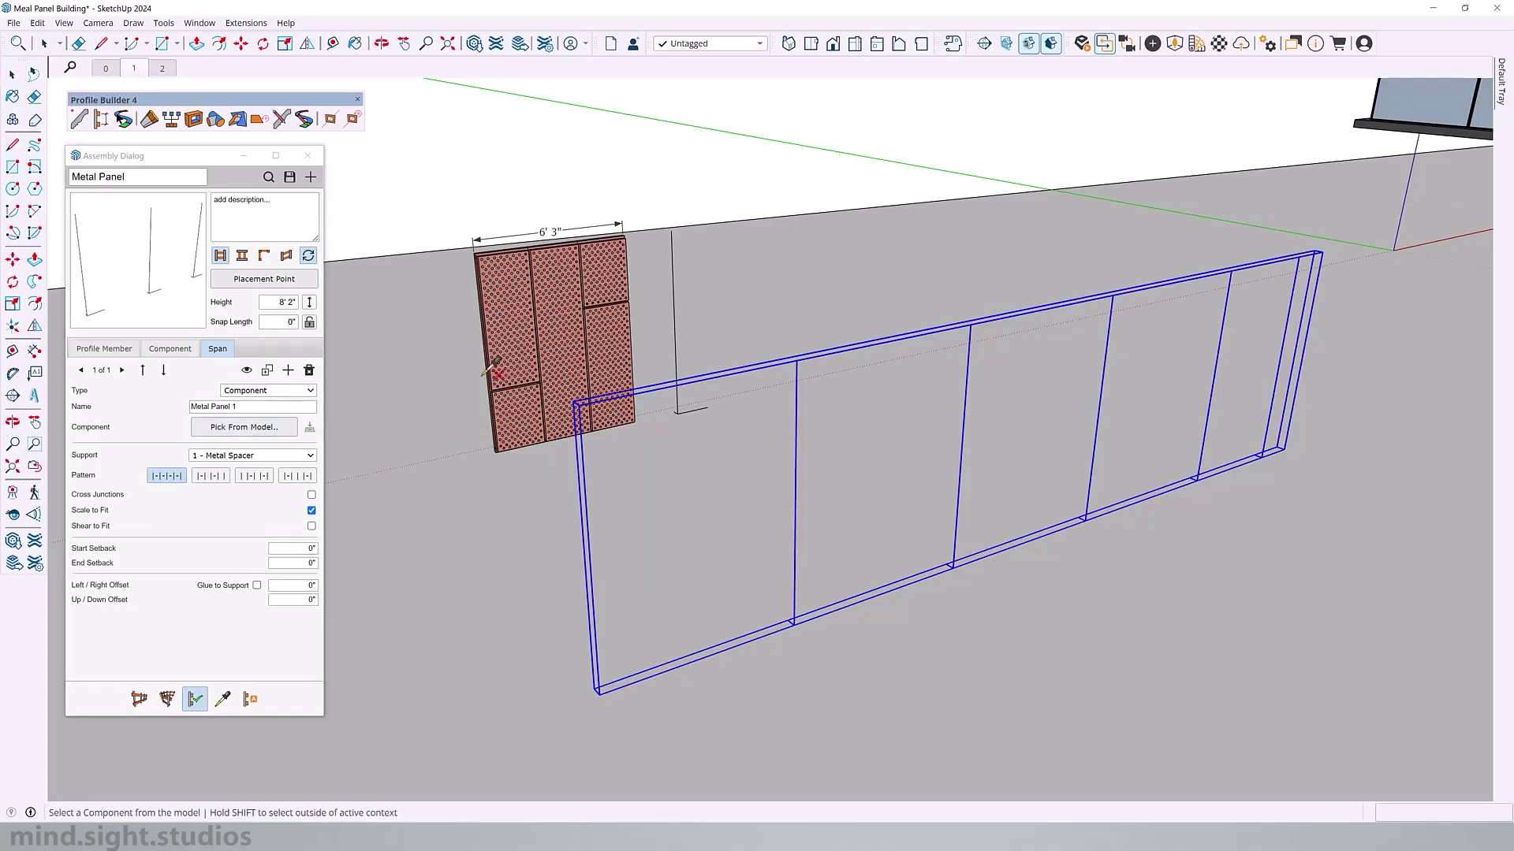
click(544, 316)
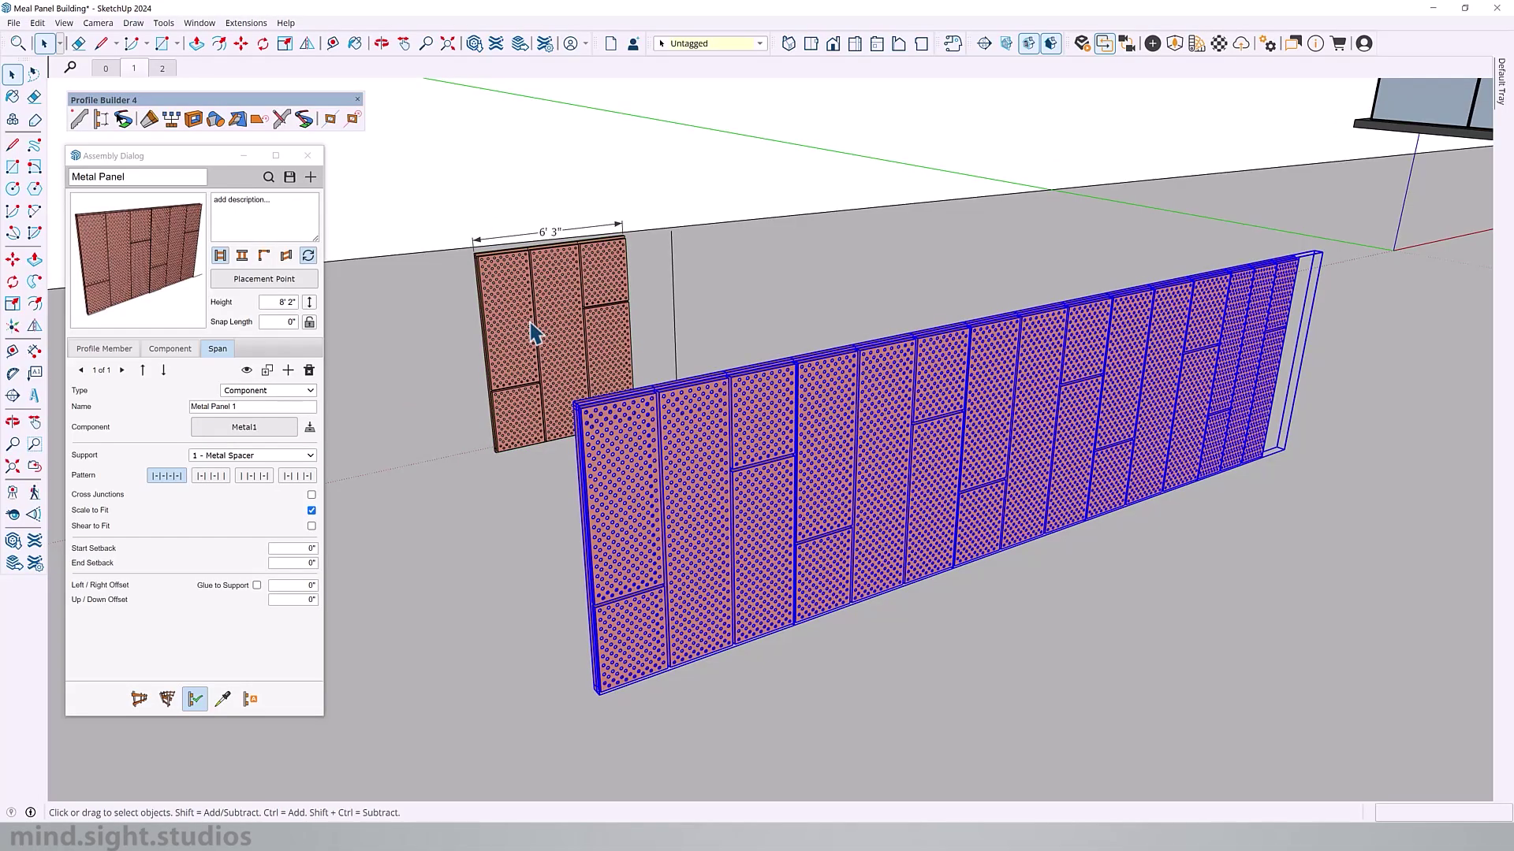
middle_drag(975, 408, 1022, 402)
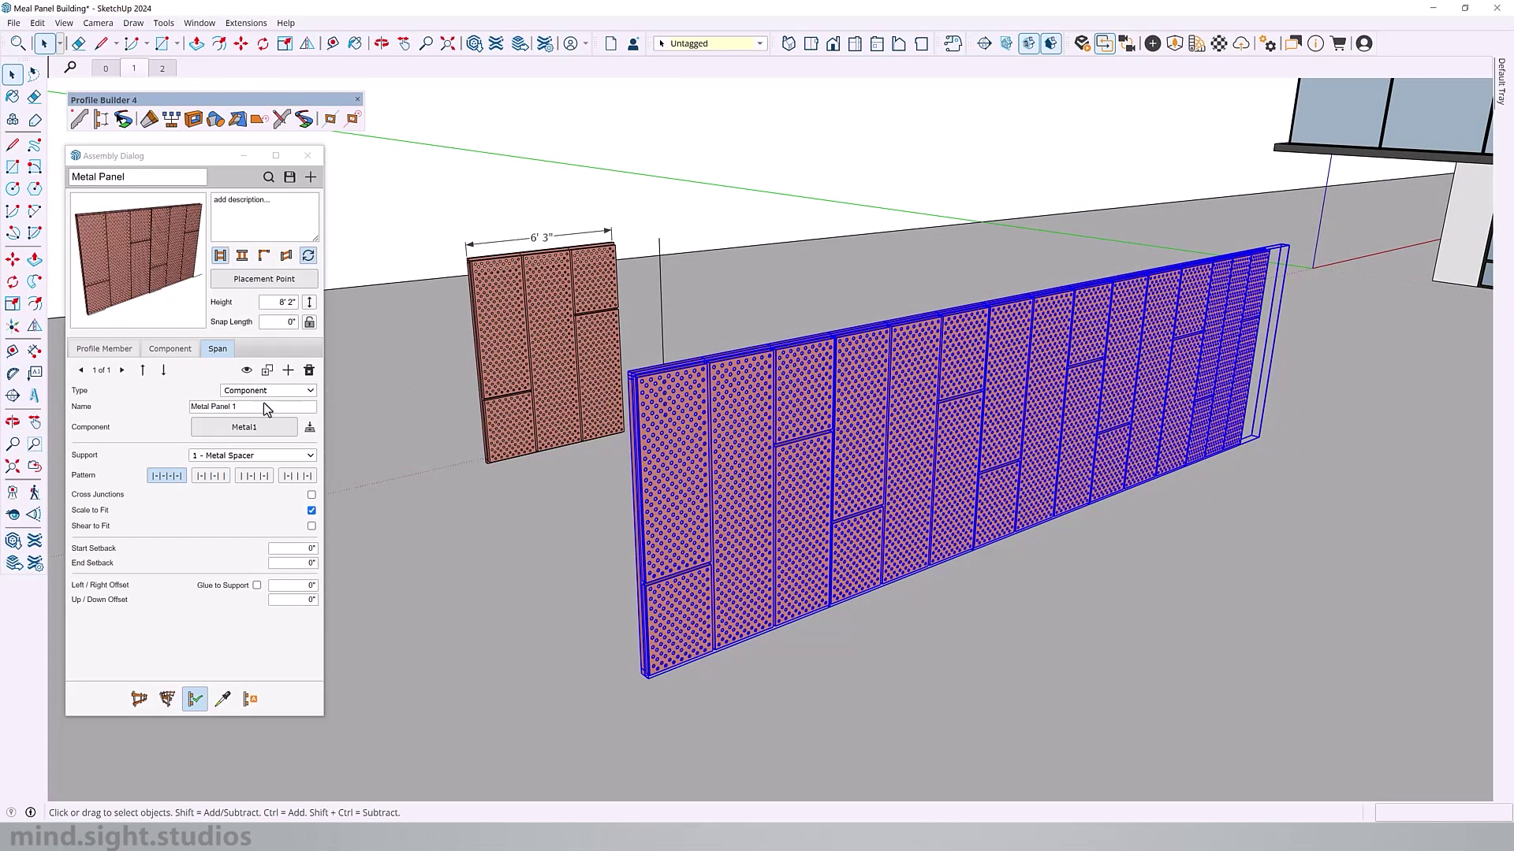
Choose 1 - Metal Spacer as the support for the Metal Panel 1 span.
mouse_move(82, 459)
click(249, 457)
click(250, 457)
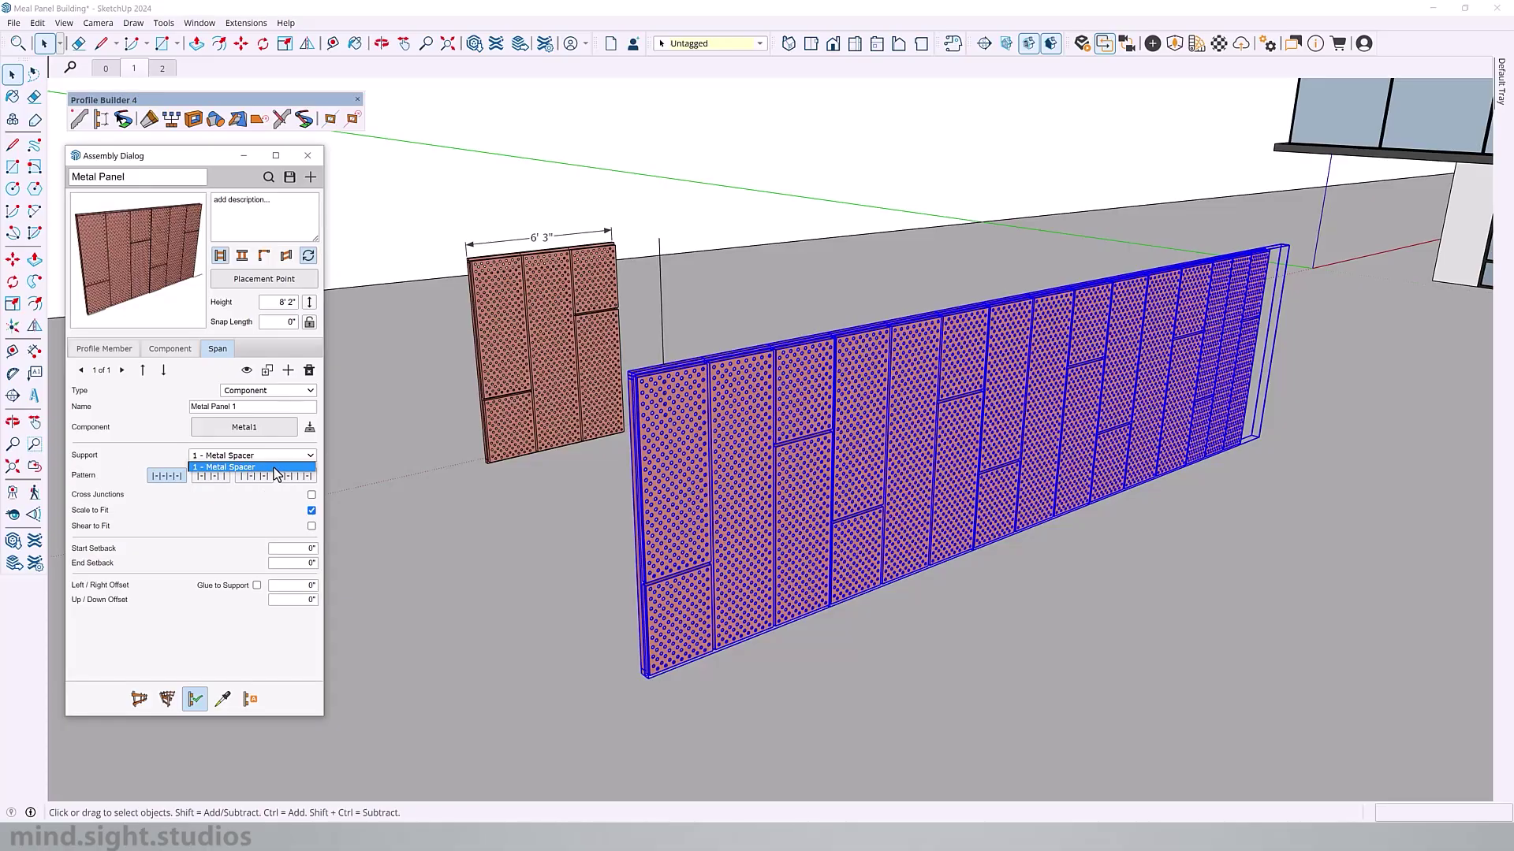
click(276, 467)
middle_drag(963, 383, 792, 426)
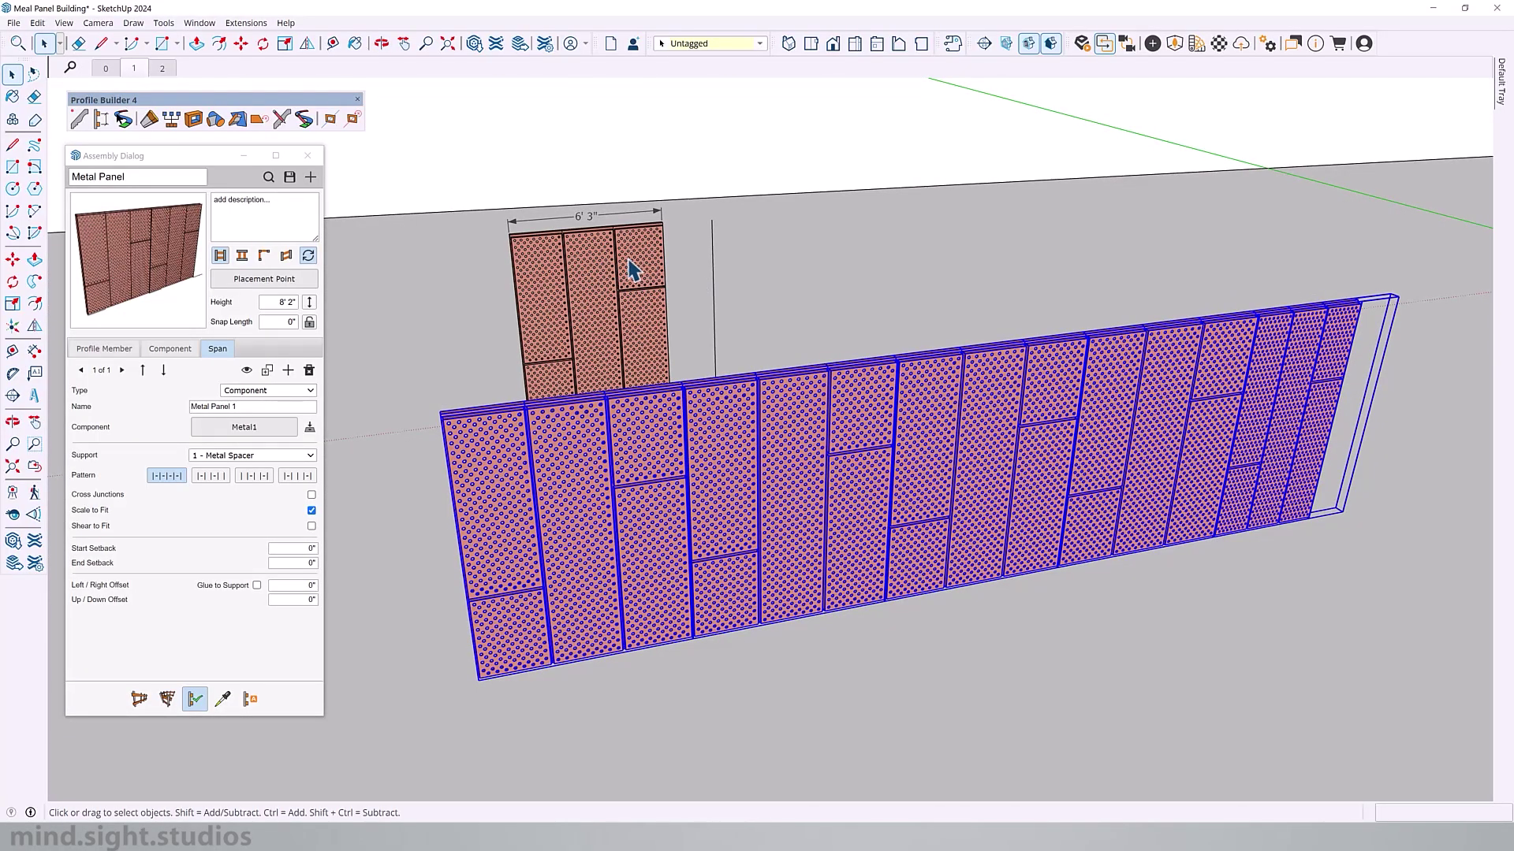
Measure the length of the last panel section at the end of the row with the Line tool.
shift+middle_drag(1365, 461, 1142, 381)
scroll(1142, 382, up, 3)
middle_drag(1013, 236, 894, 257)
scroll(939, 277, up, 3)
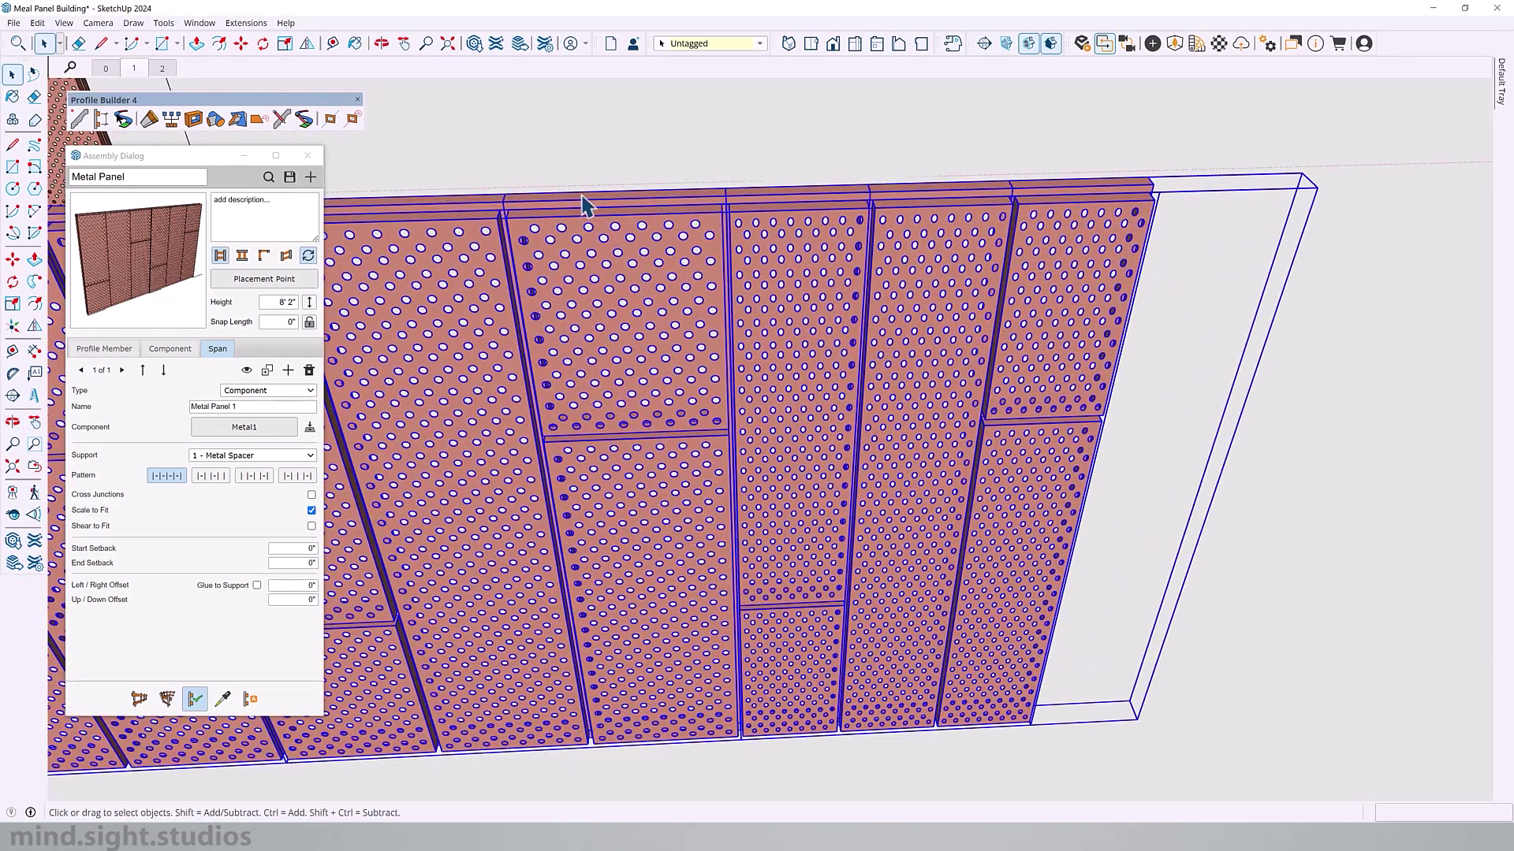
key(l)
click(724, 188)
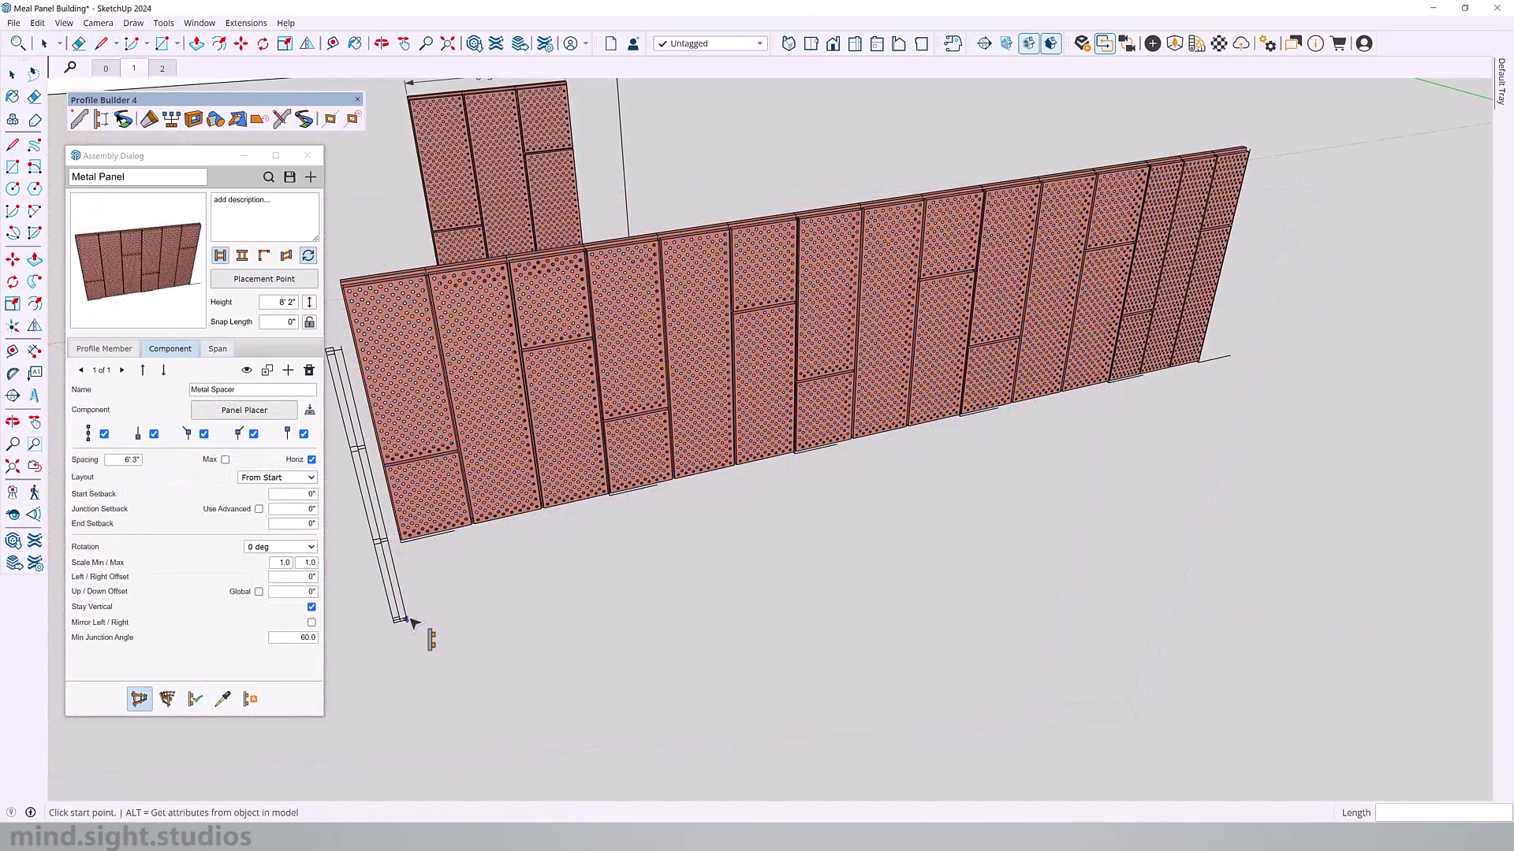
Draw a test run of the Metal Panel assembly in front of the existing row and inspect its end panels.
click(421, 627)
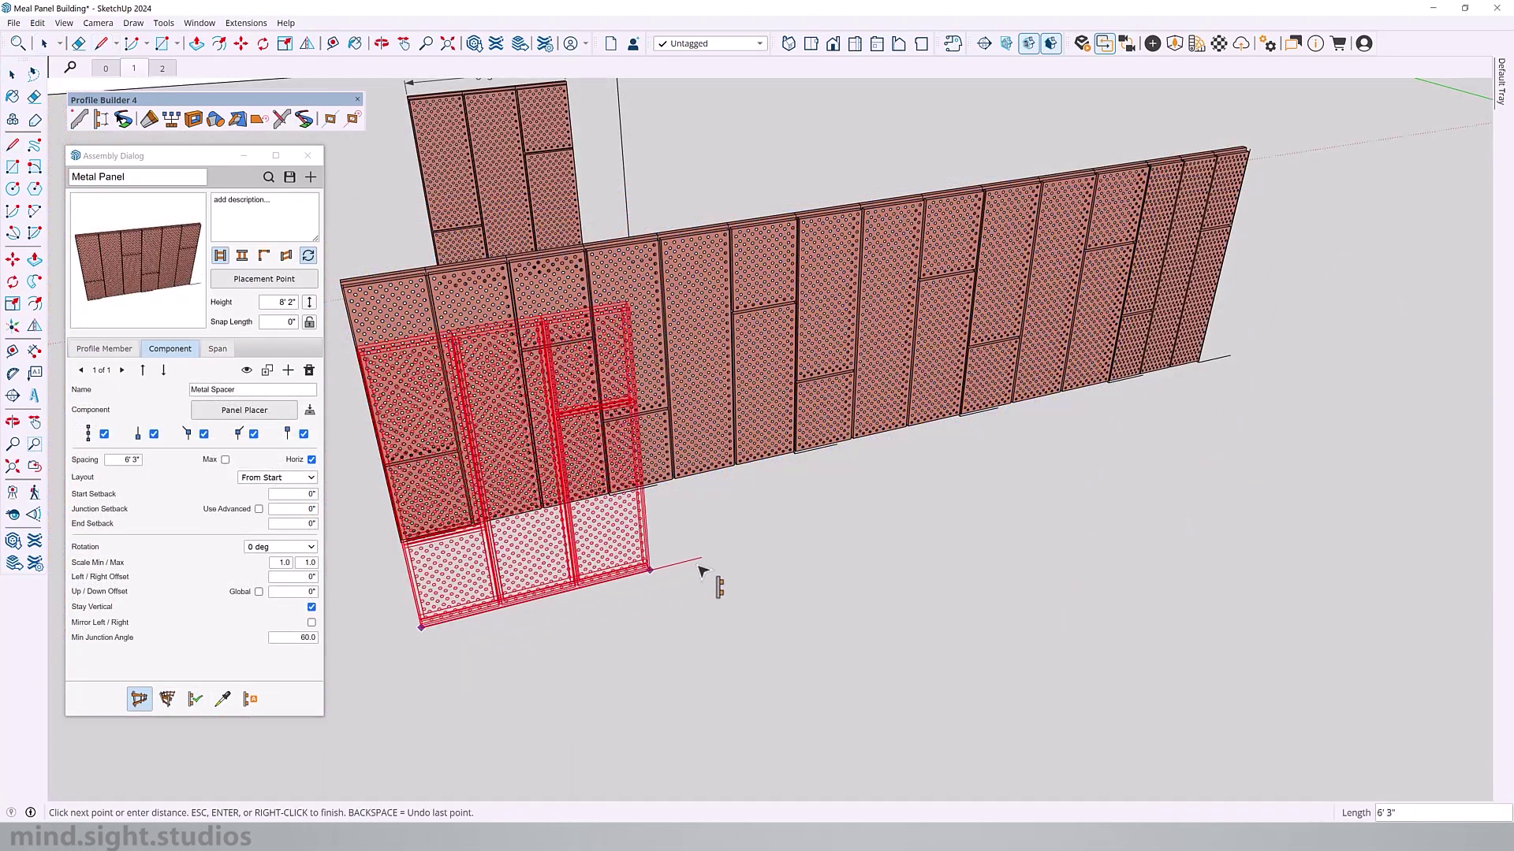
scroll(1009, 504, up, 4)
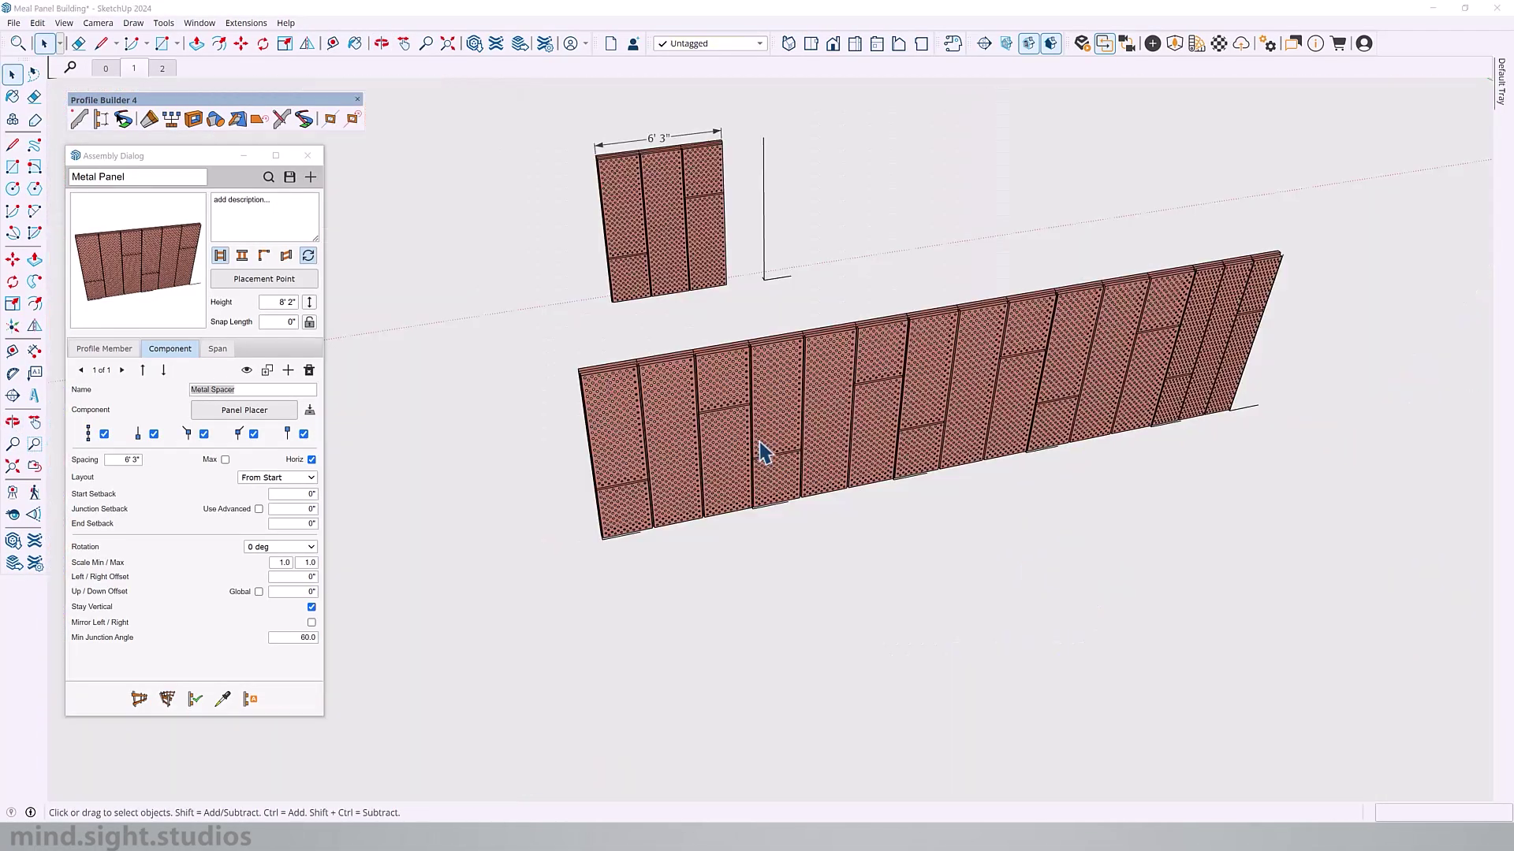
scroll(760, 449, up, 3)
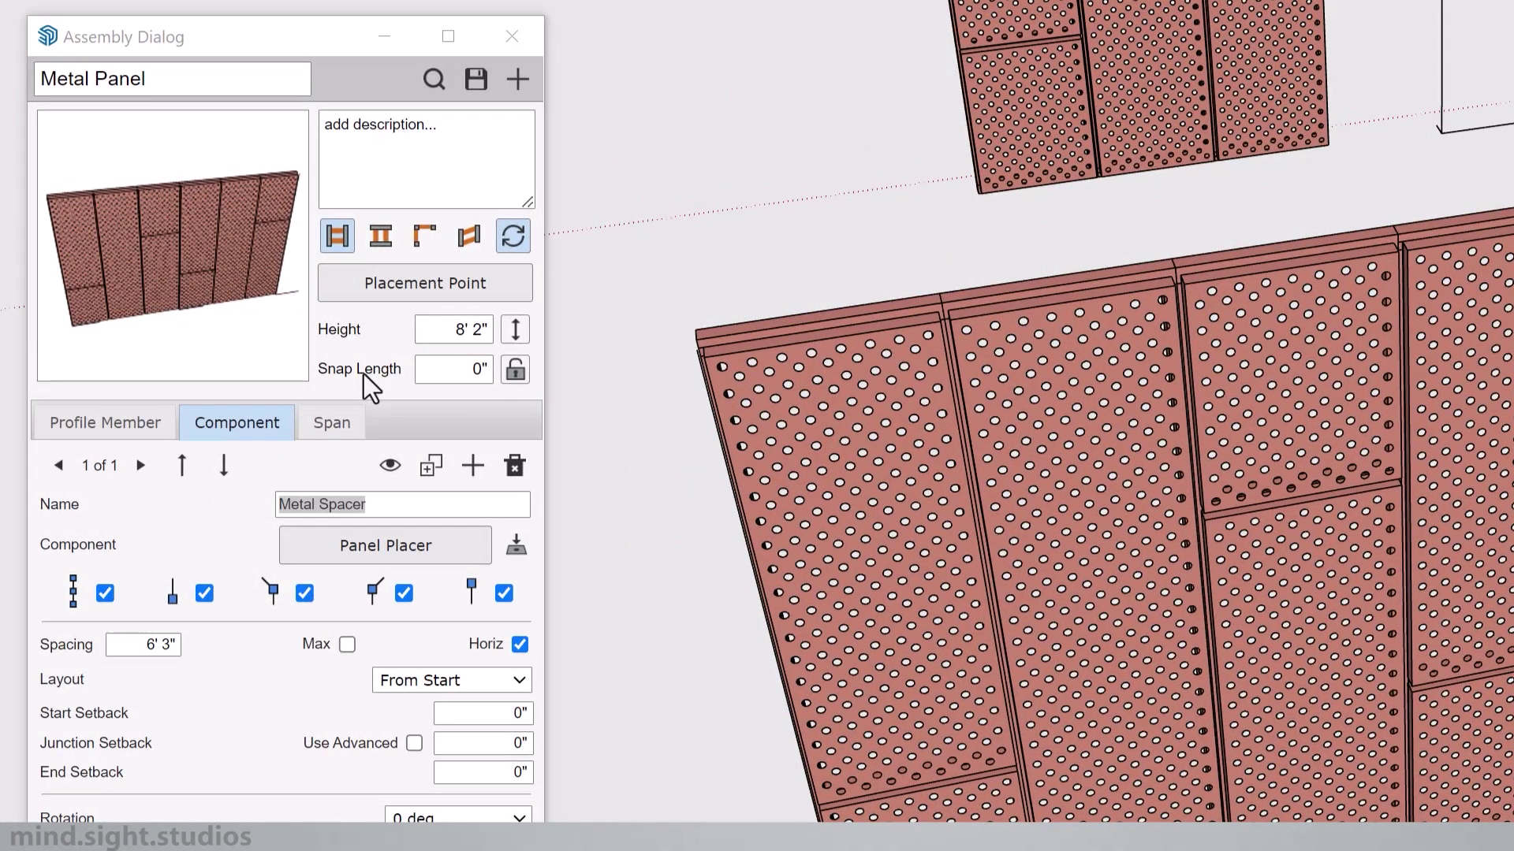
Set the assembly's snap length to 6' 3" and turn on length snapping.
click(465, 367)
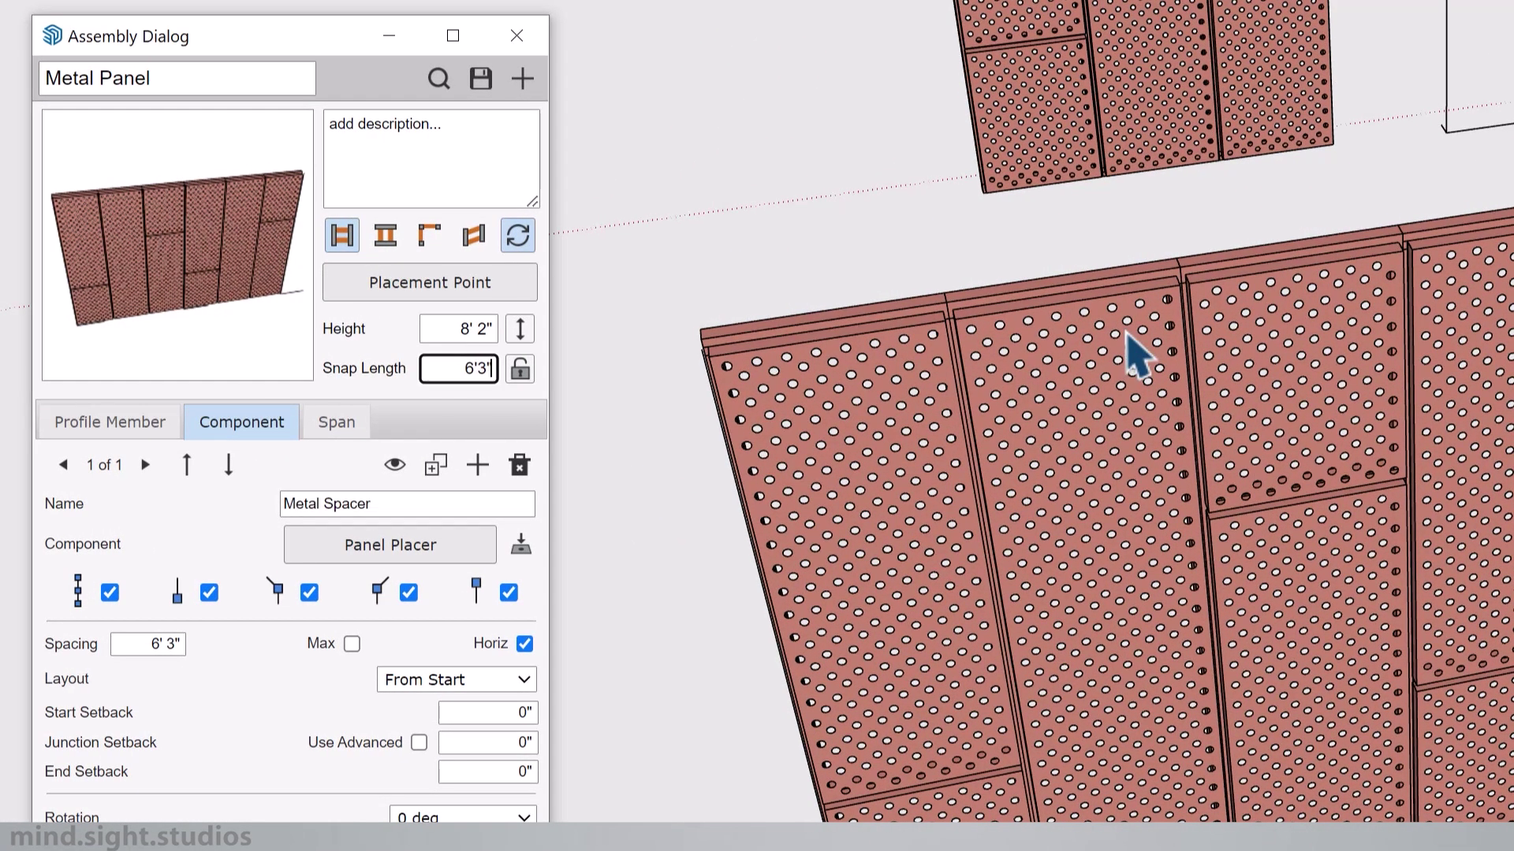
click(520, 373)
Draw a long straight run of the Metal Panel assembly on the ground in front of the existing panel row.
scroll(845, 398, down, 3)
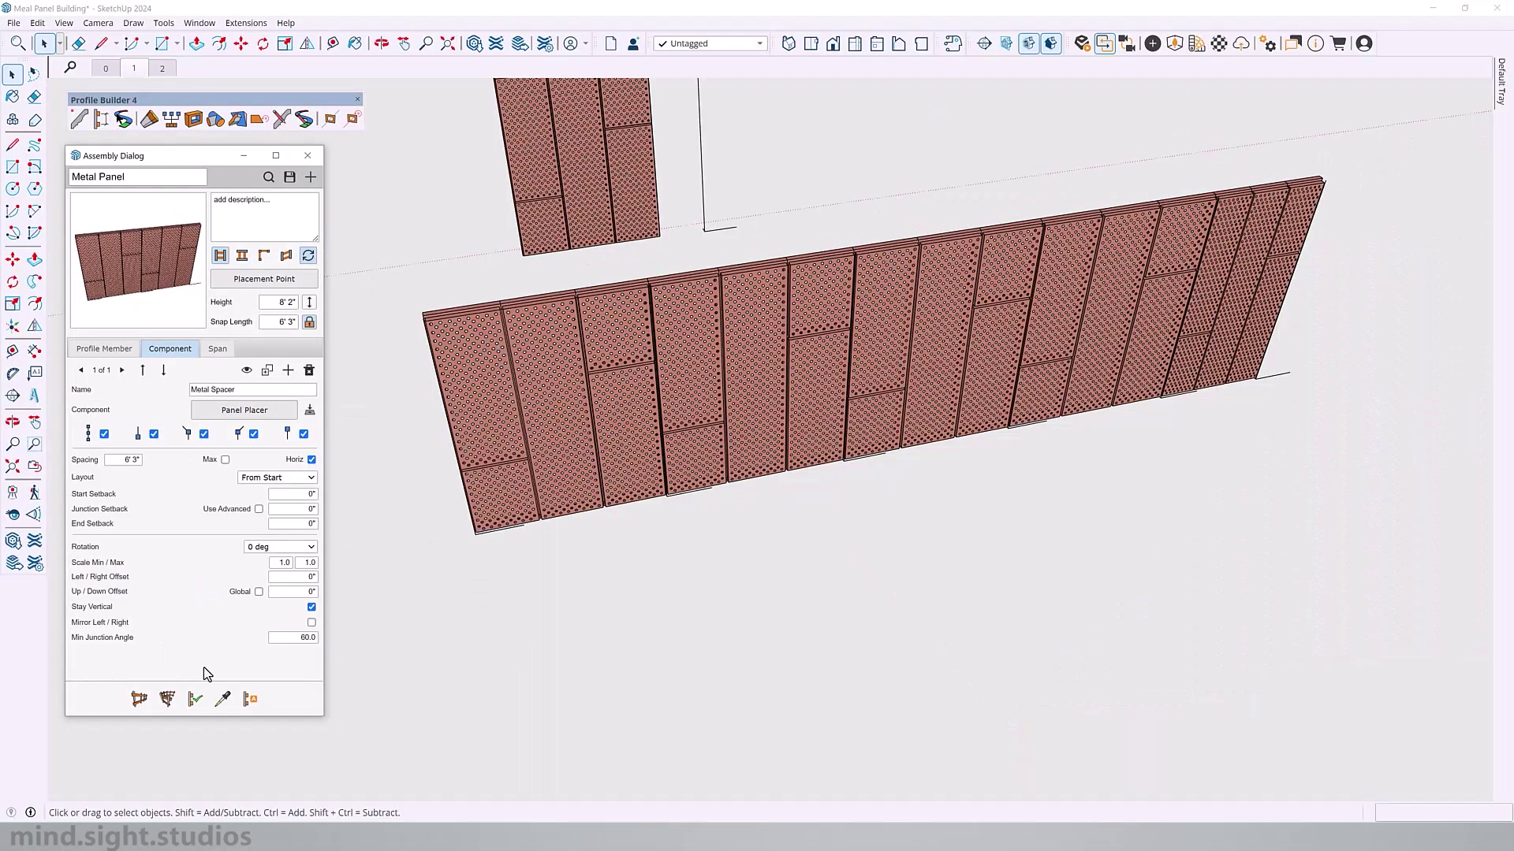
click(139, 700)
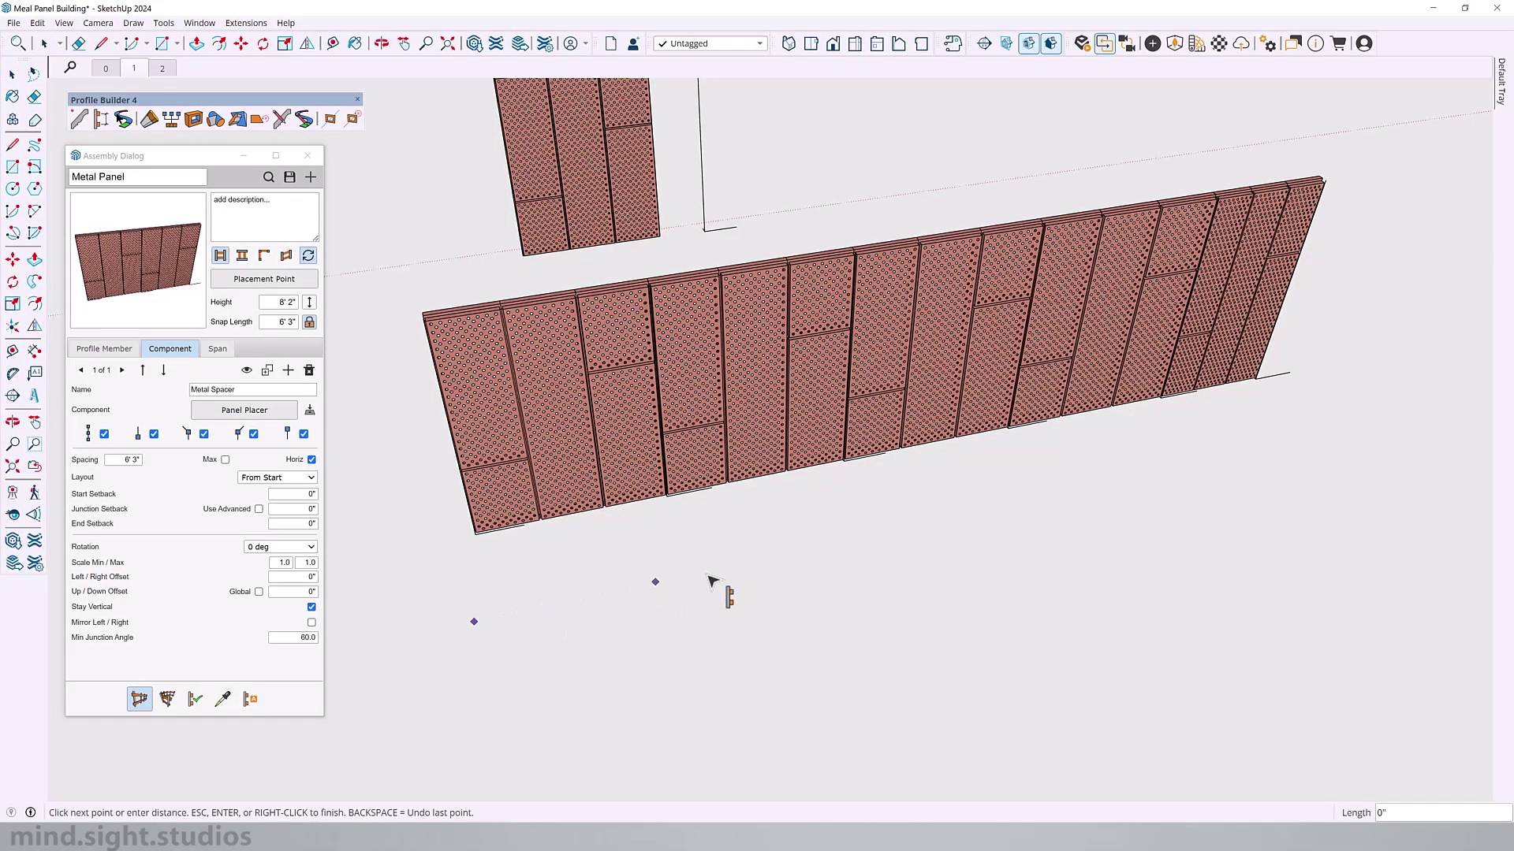
click(473, 622)
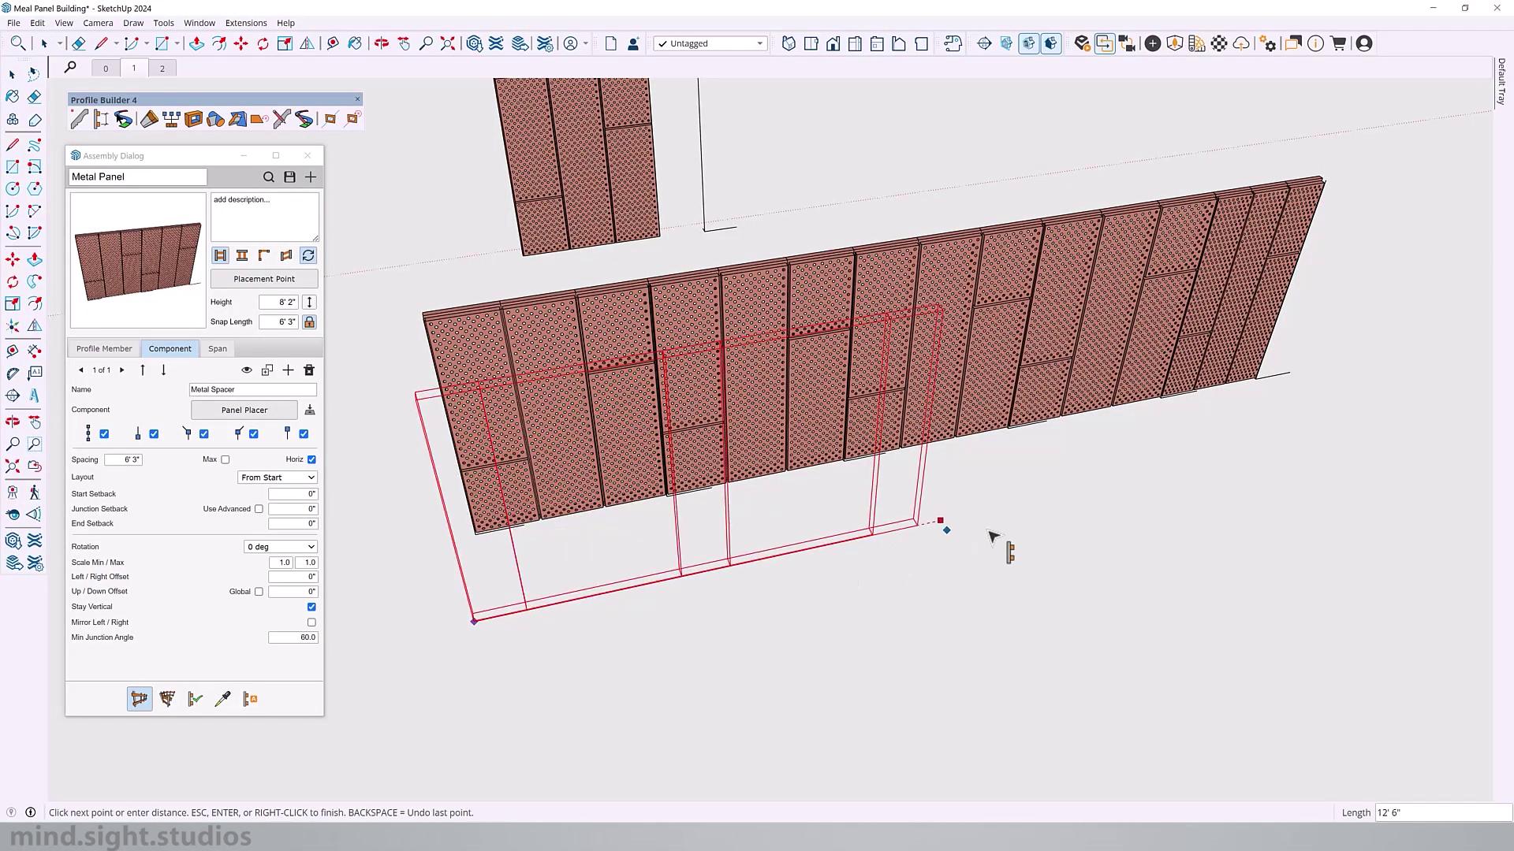
scroll(975, 512, down, 1)
shift+middle_drag(975, 512, 761, 537)
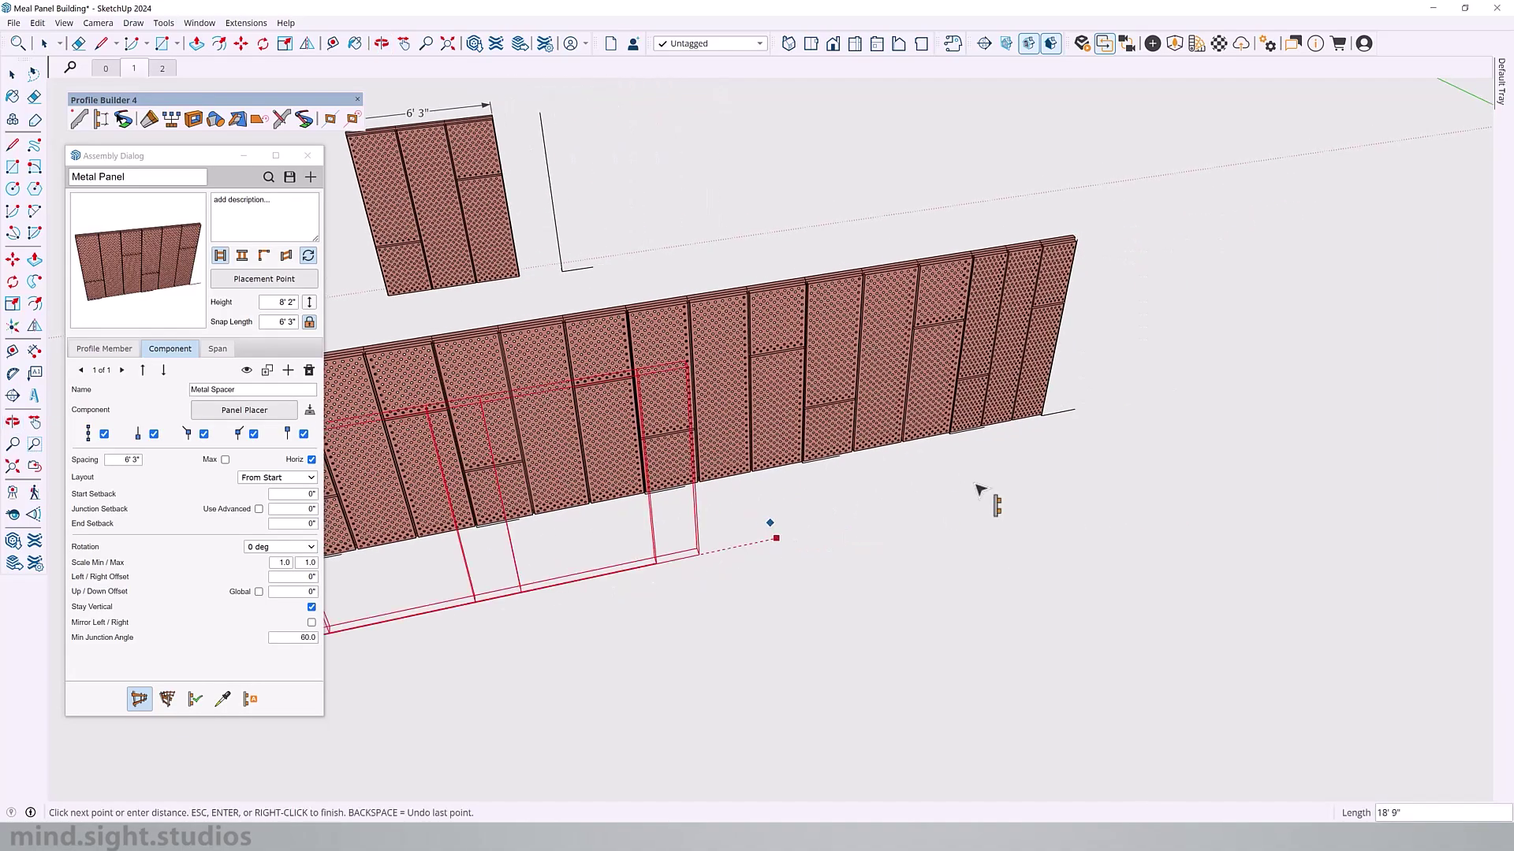
click(1165, 456)
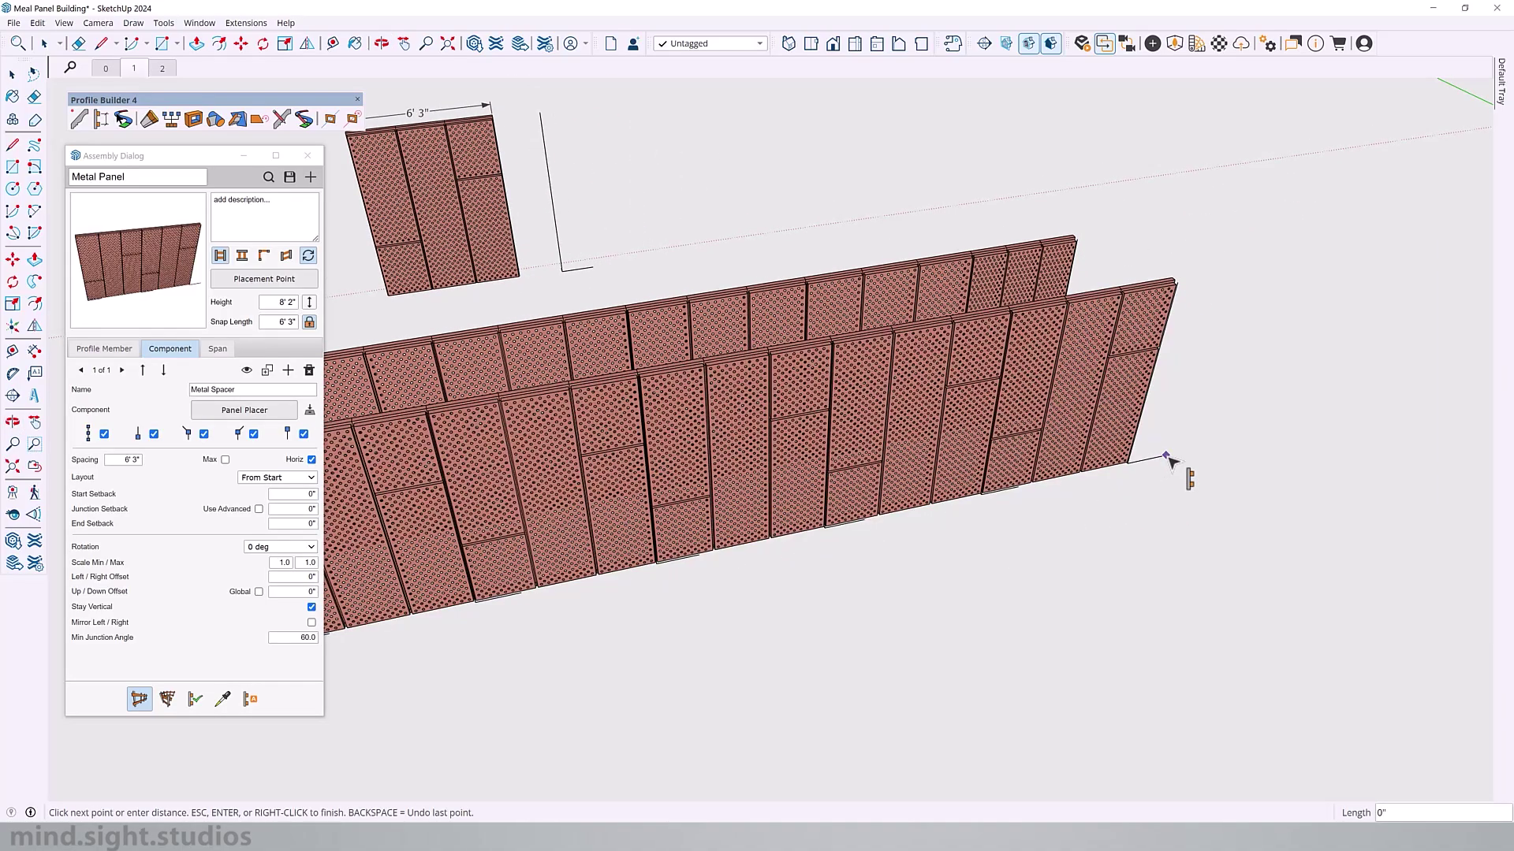
Draw a Metal Panel run about 75 ft long along the building's top-floor ledge, starting at the corner mullion's base.
scroll(1098, 473, down, 2)
shift+middle_drag(720, 493, 923, 485)
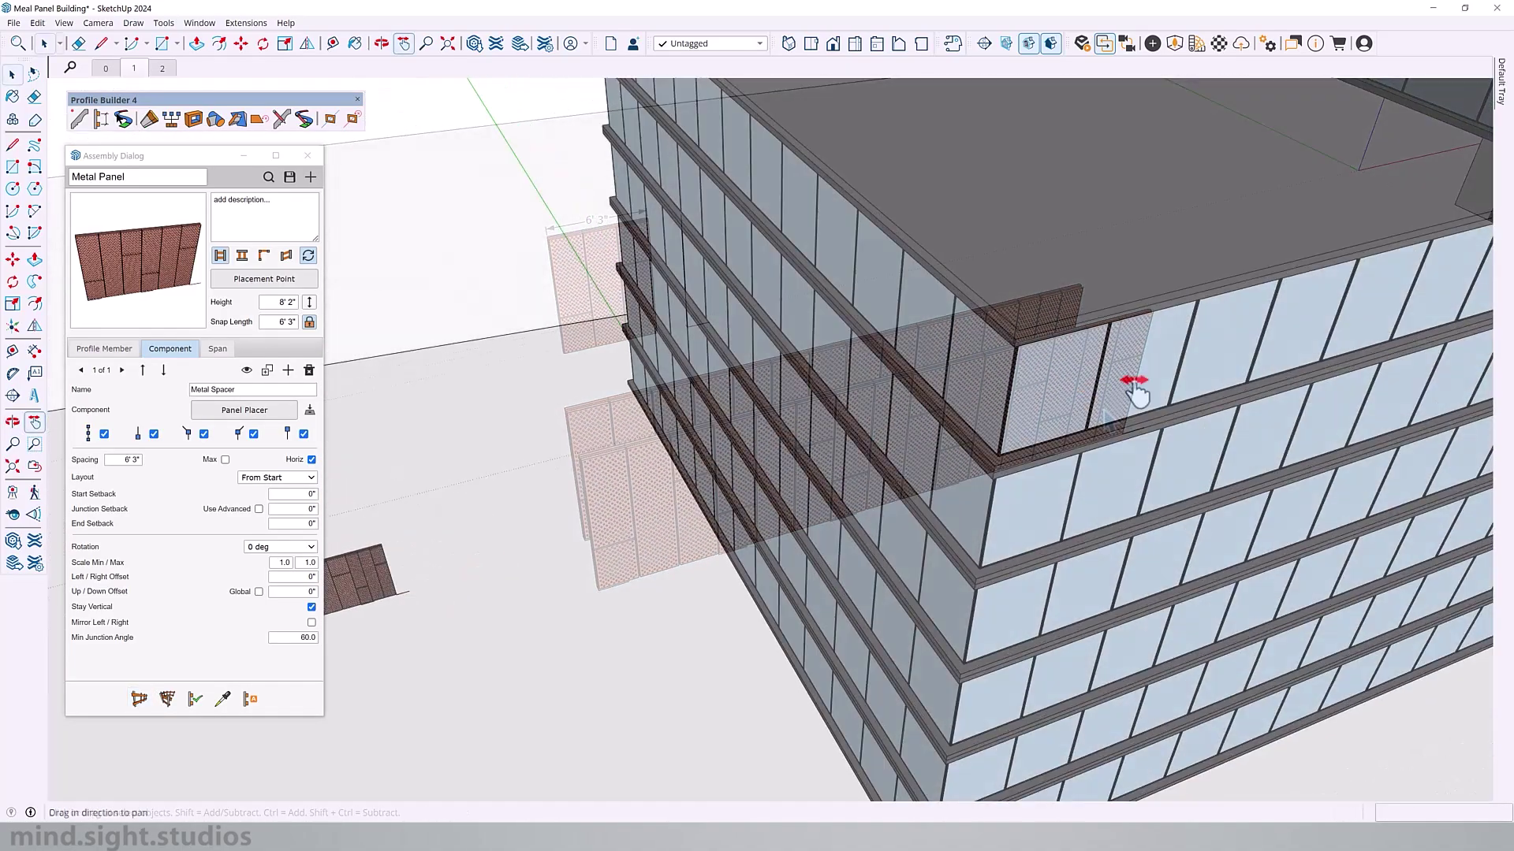
scroll(1136, 382, up, 4)
scroll(725, 473, down, 2)
scroll(983, 463, up, 2)
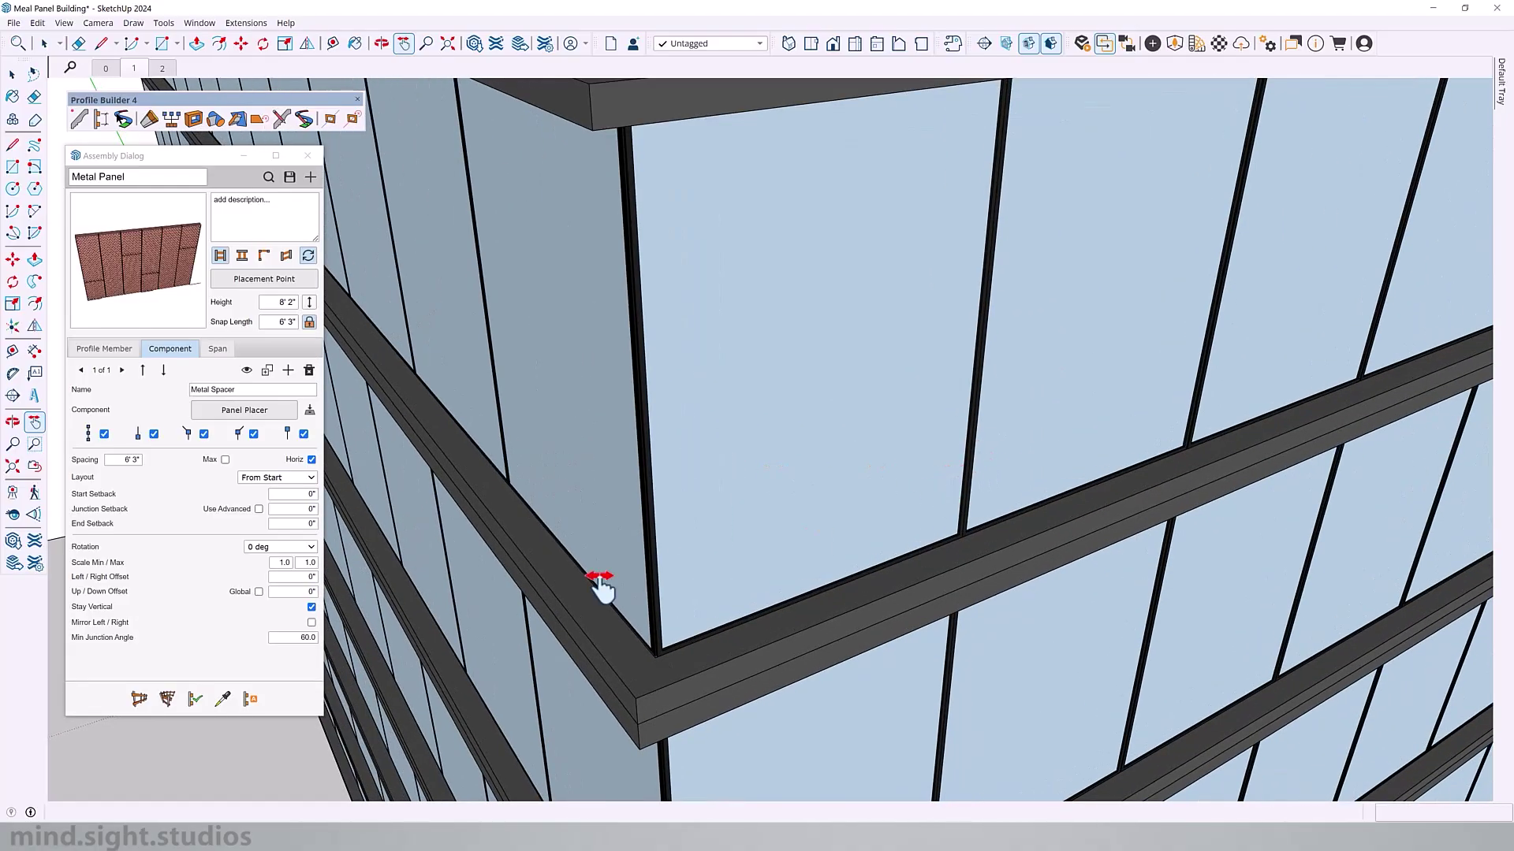
click(139, 698)
scroll(650, 666, up, 4)
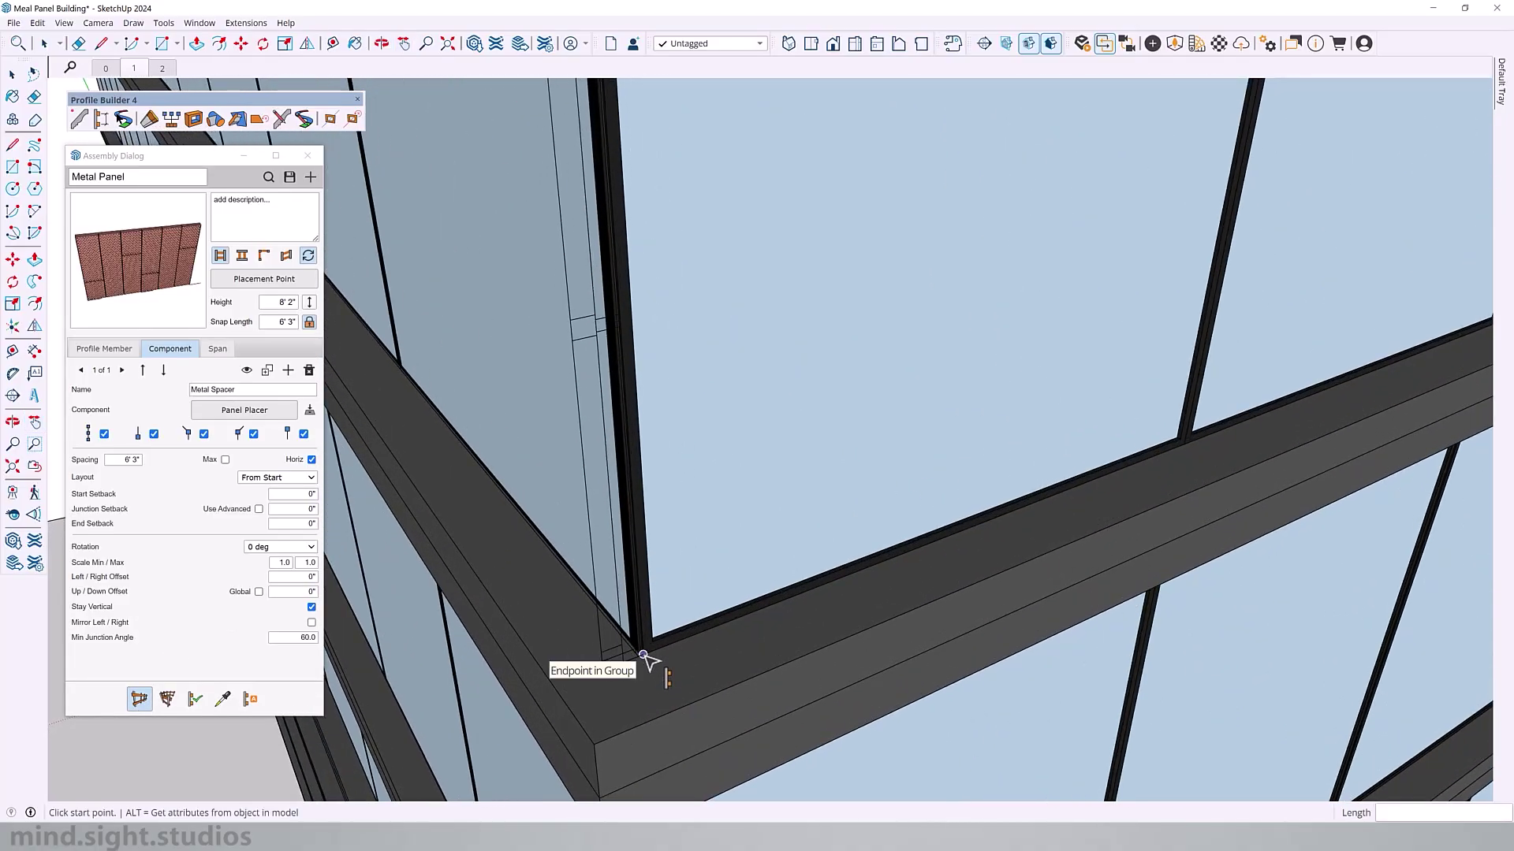
scroll(643, 655, up, 1)
click(638, 655)
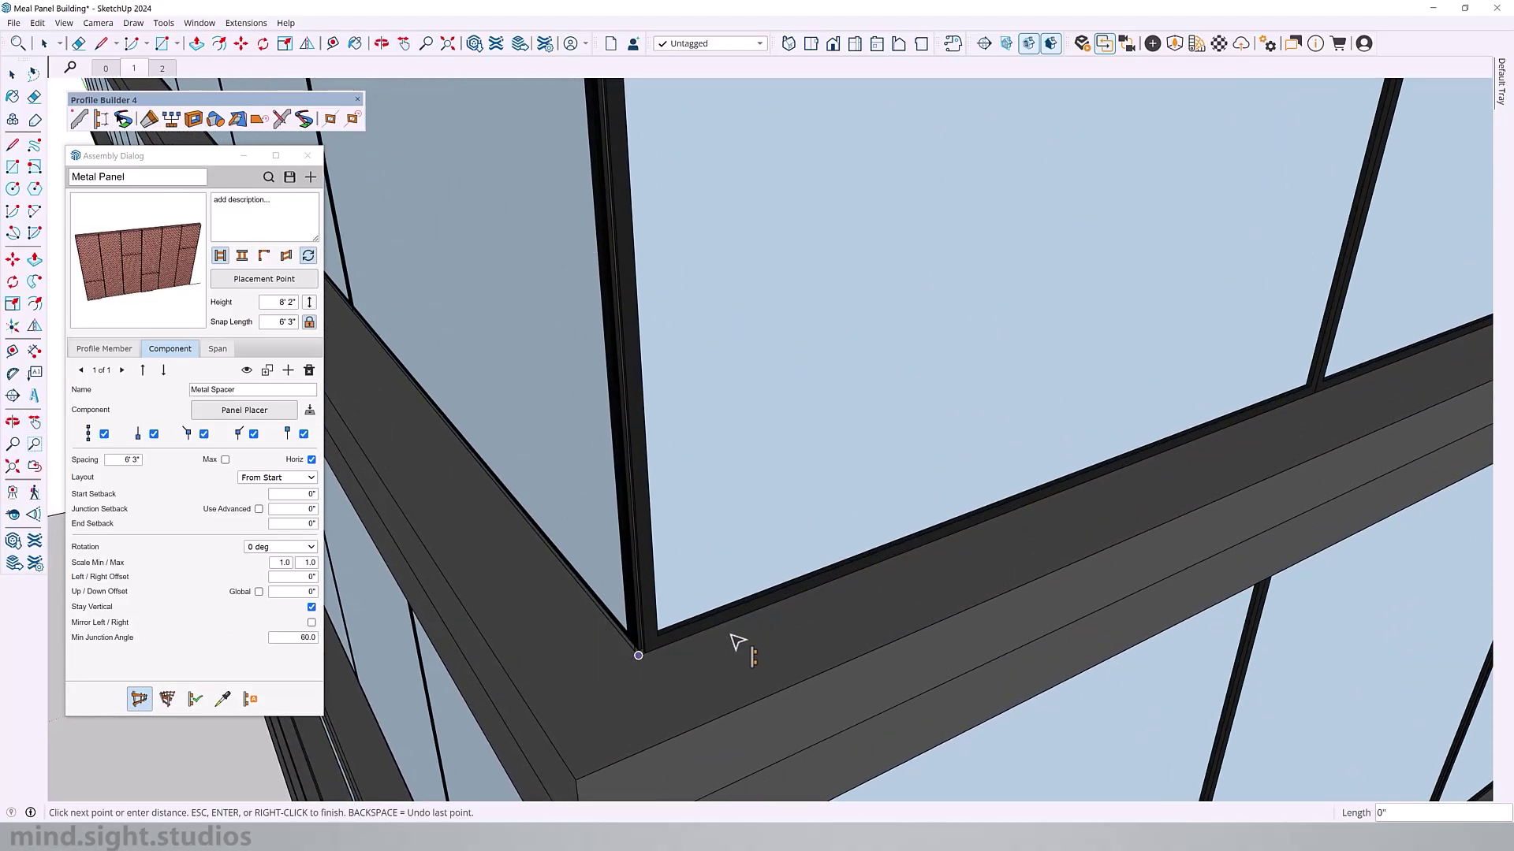
scroll(749, 630, down, 3)
scroll(749, 628, up, 2)
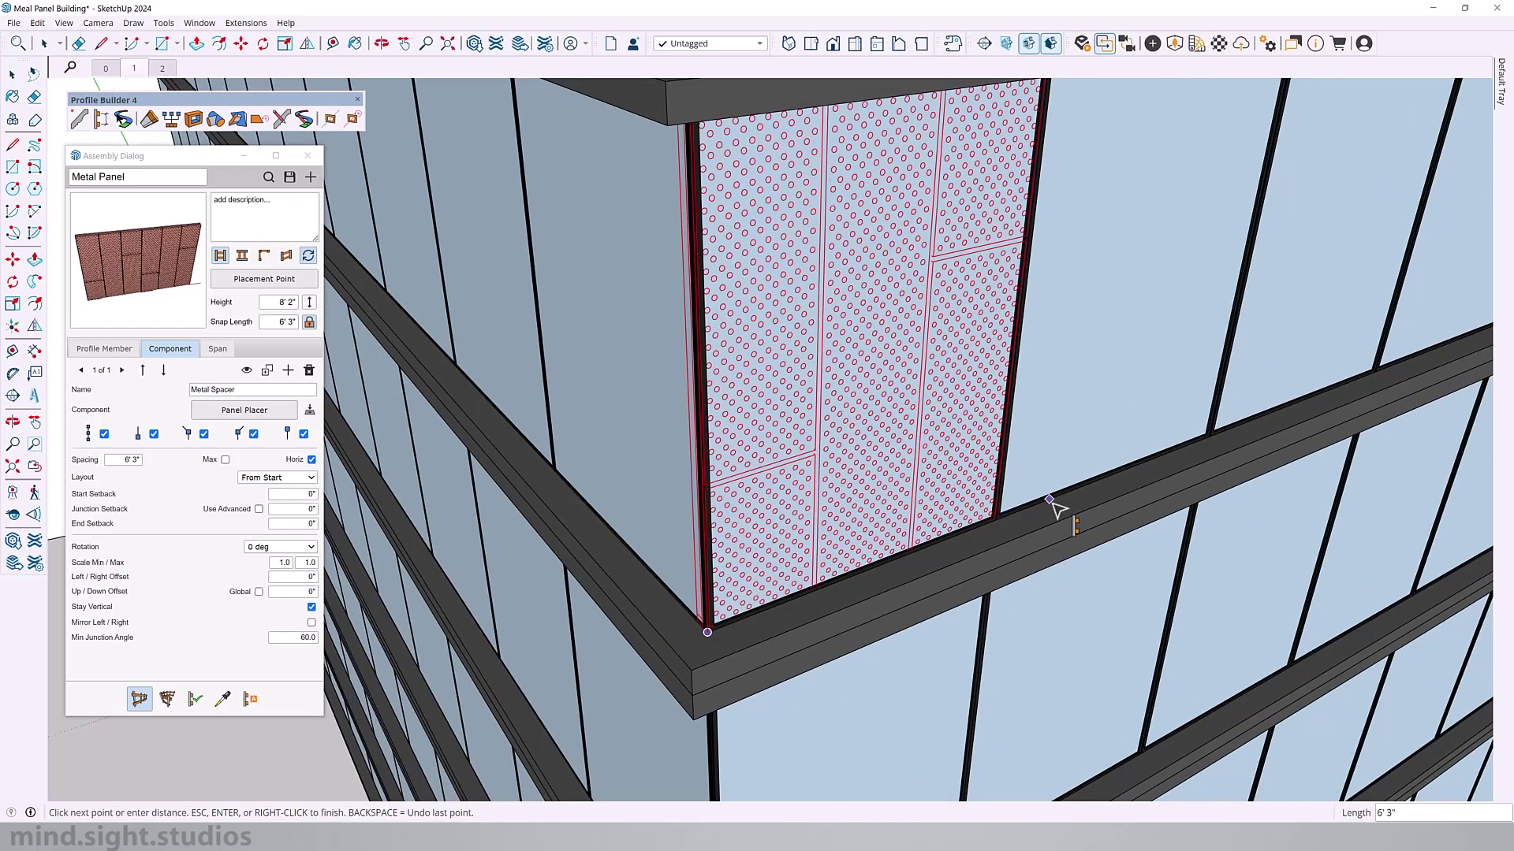
scroll(1053, 504, down, 6)
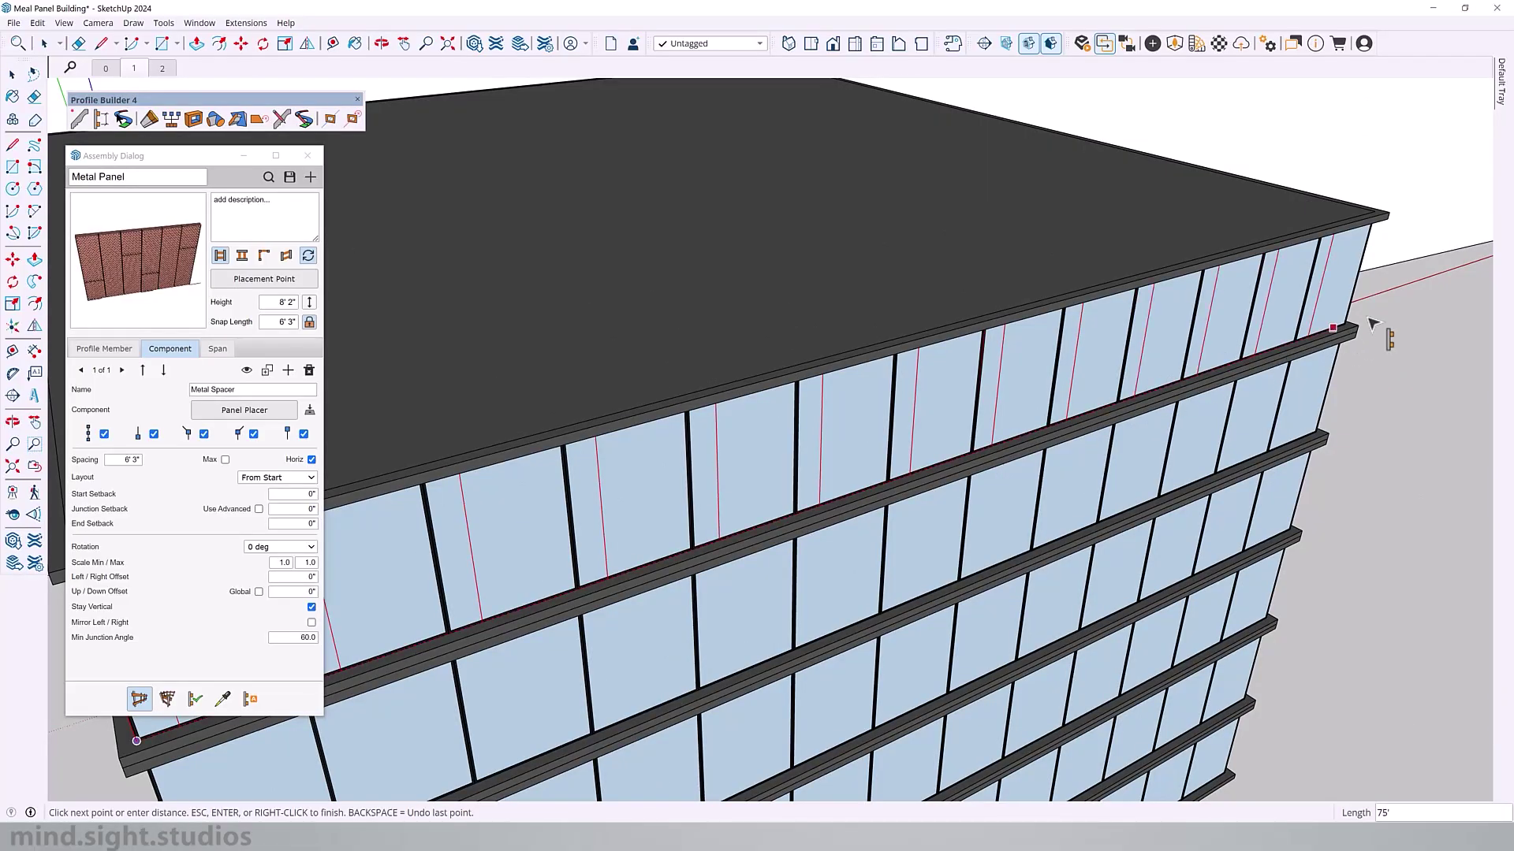
scroll(1355, 335, up, 6)
click(1338, 341)
scroll(1338, 341, down, 5)
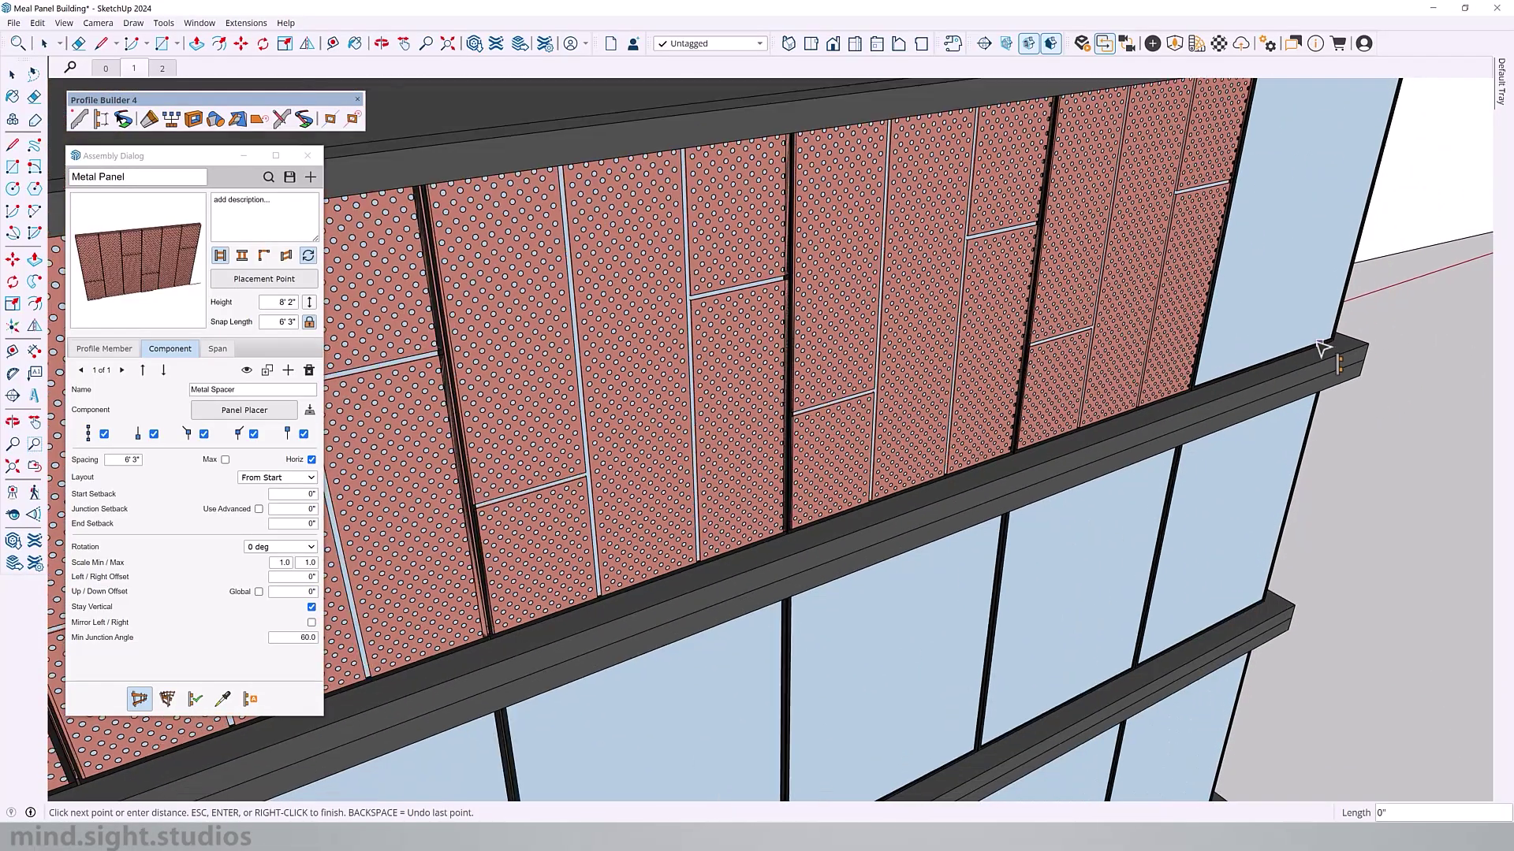
key(space)
Examine the panel run along the top-floor facade and how its spacers sit against the glazing at the building corner.
scroll(1158, 310, down, 3)
scroll(568, 513, up, 8)
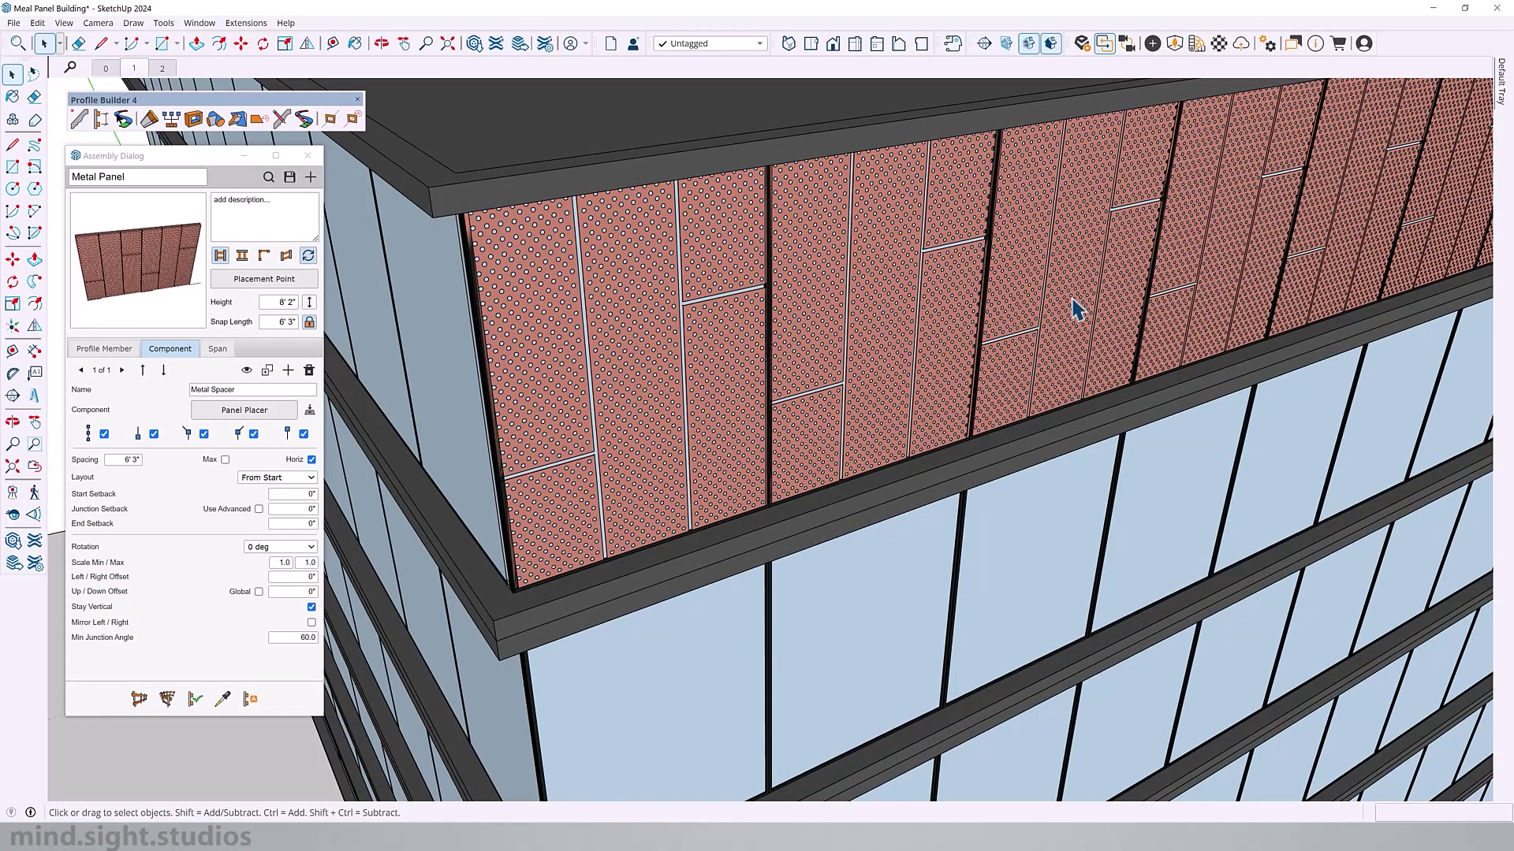
shift+middle_drag(1010, 270, 917, 307)
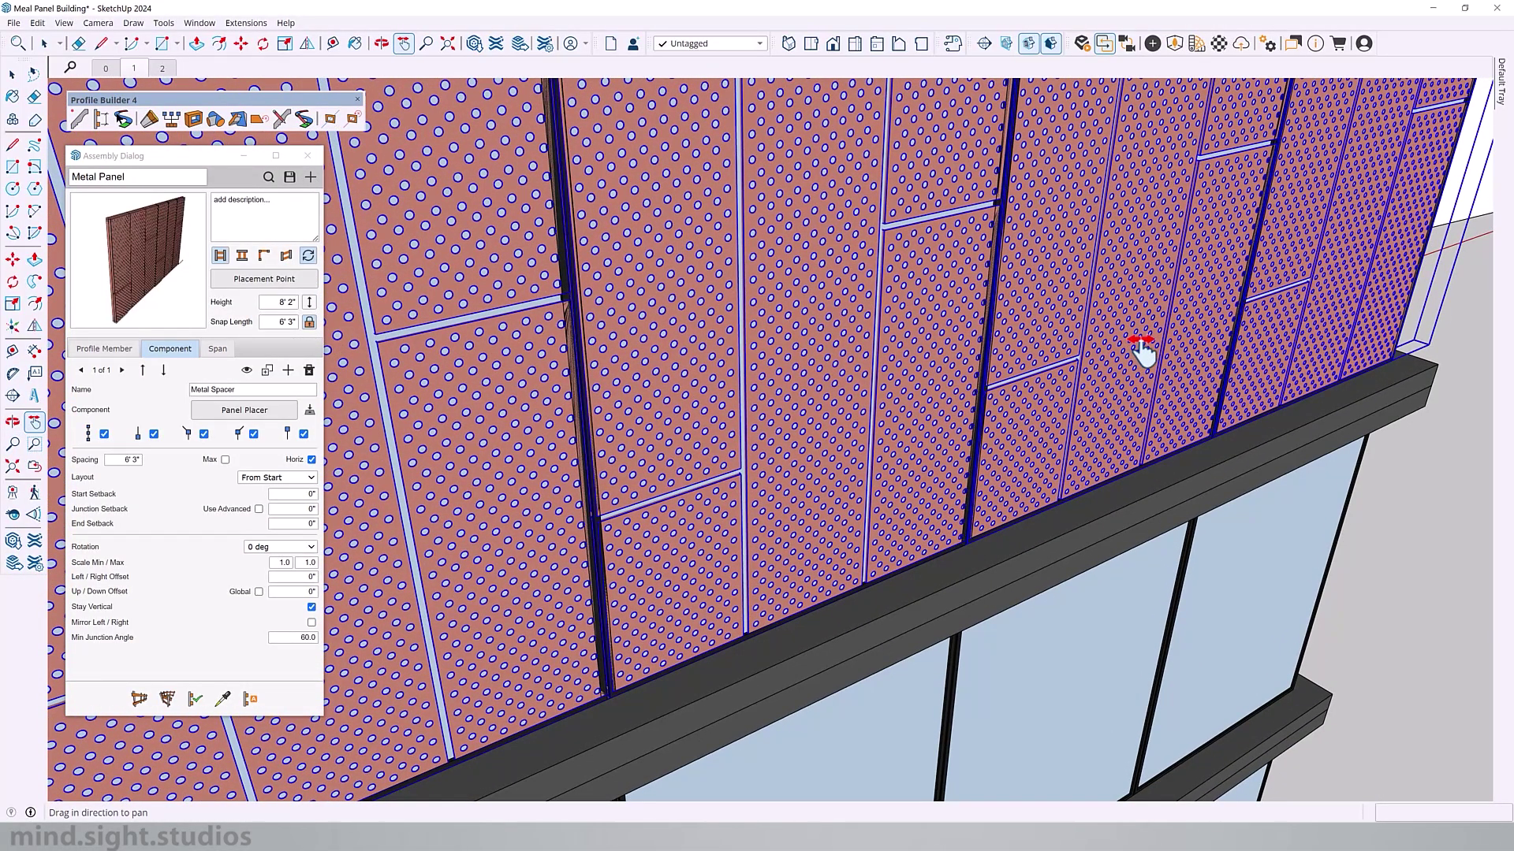
scroll(1214, 331, down, 4)
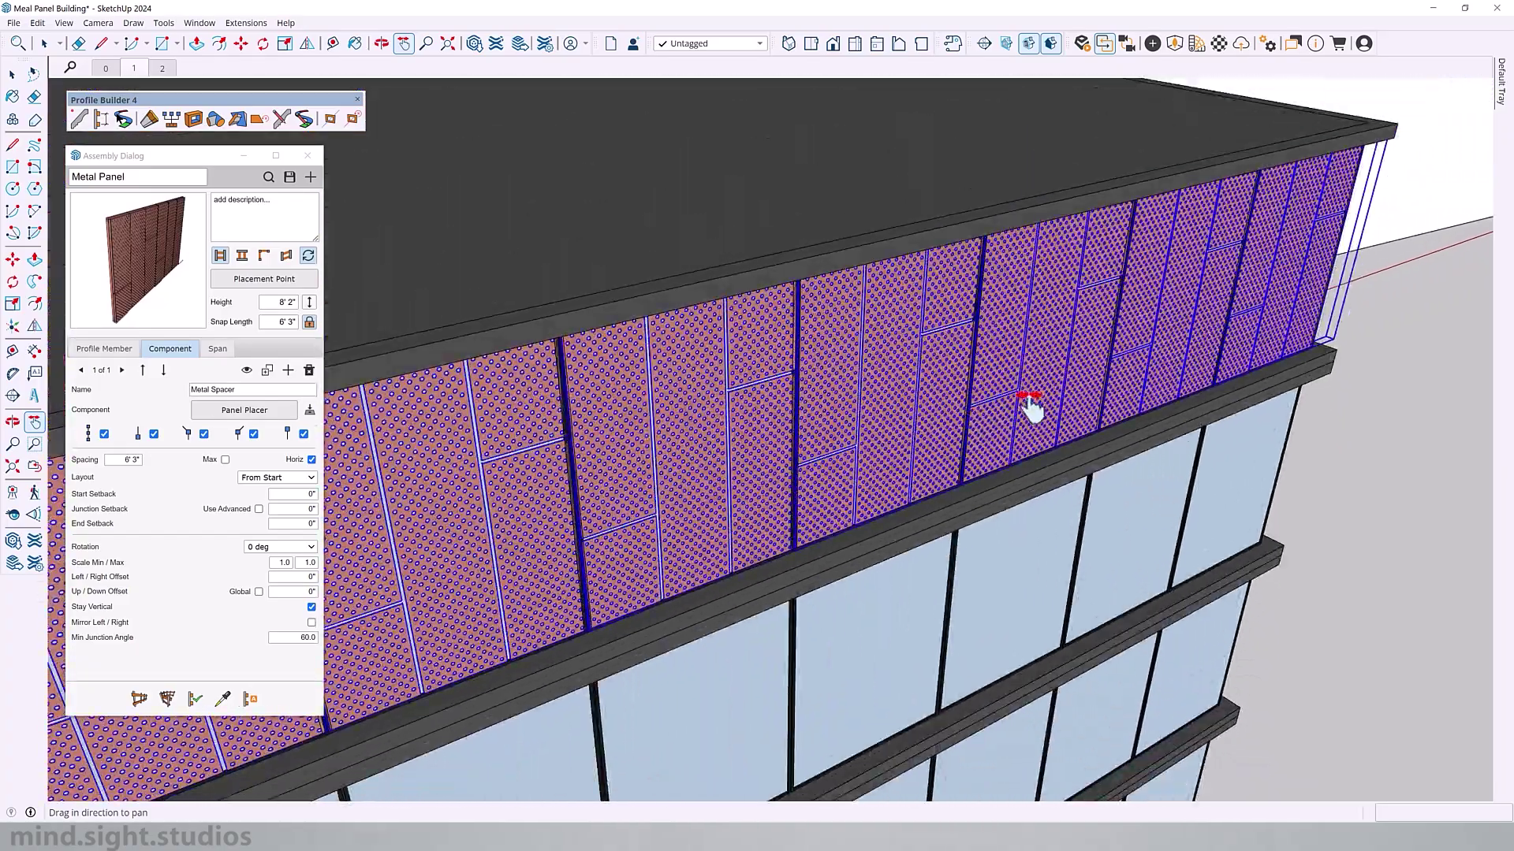
drag(902, 418, 988, 402)
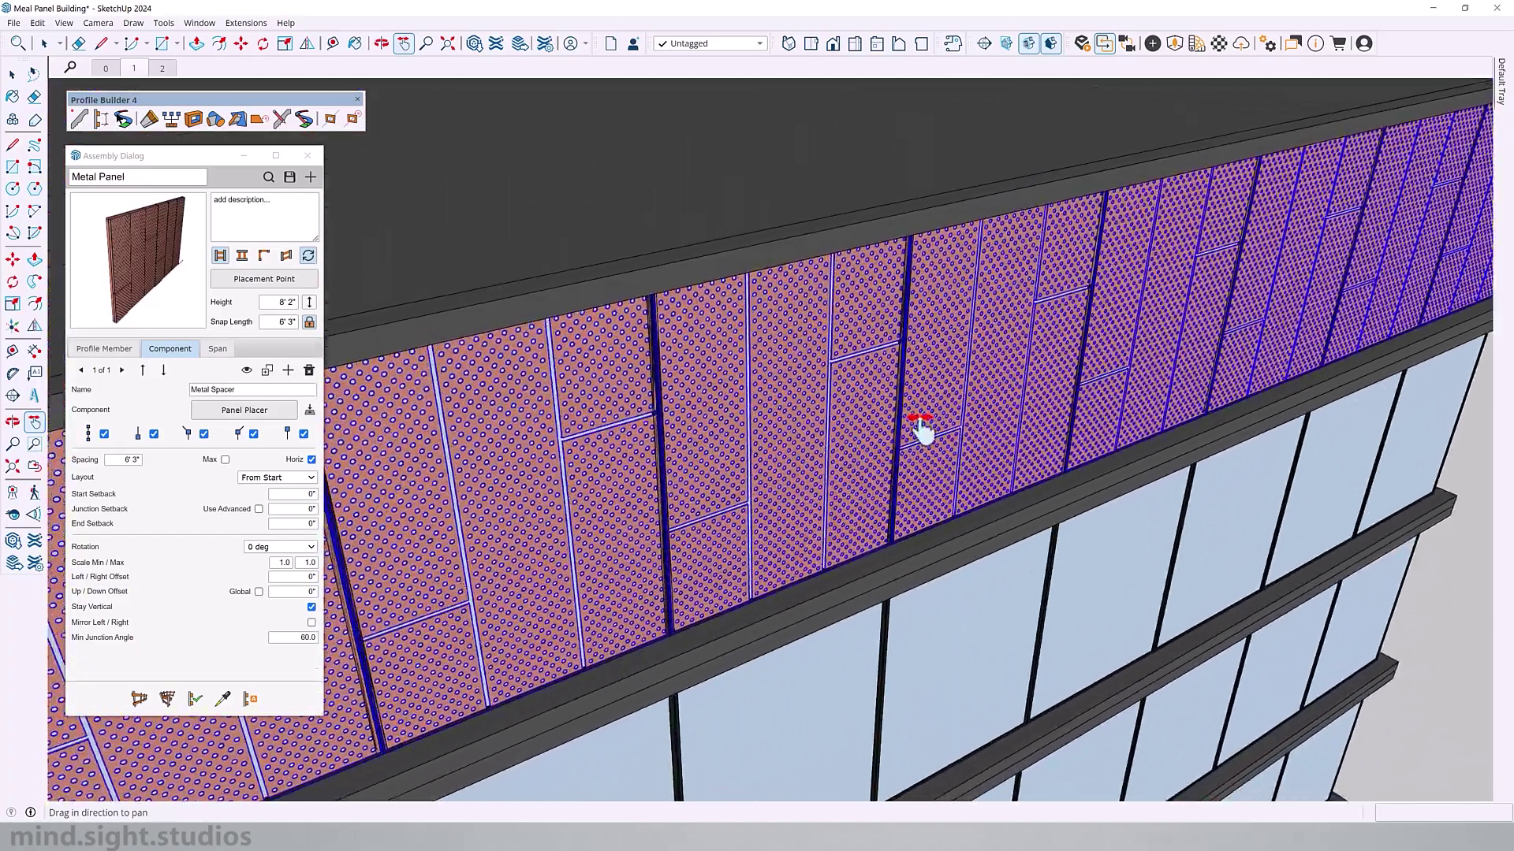
scroll(989, 406, down, 5)
scroll(1108, 382, up, 4)
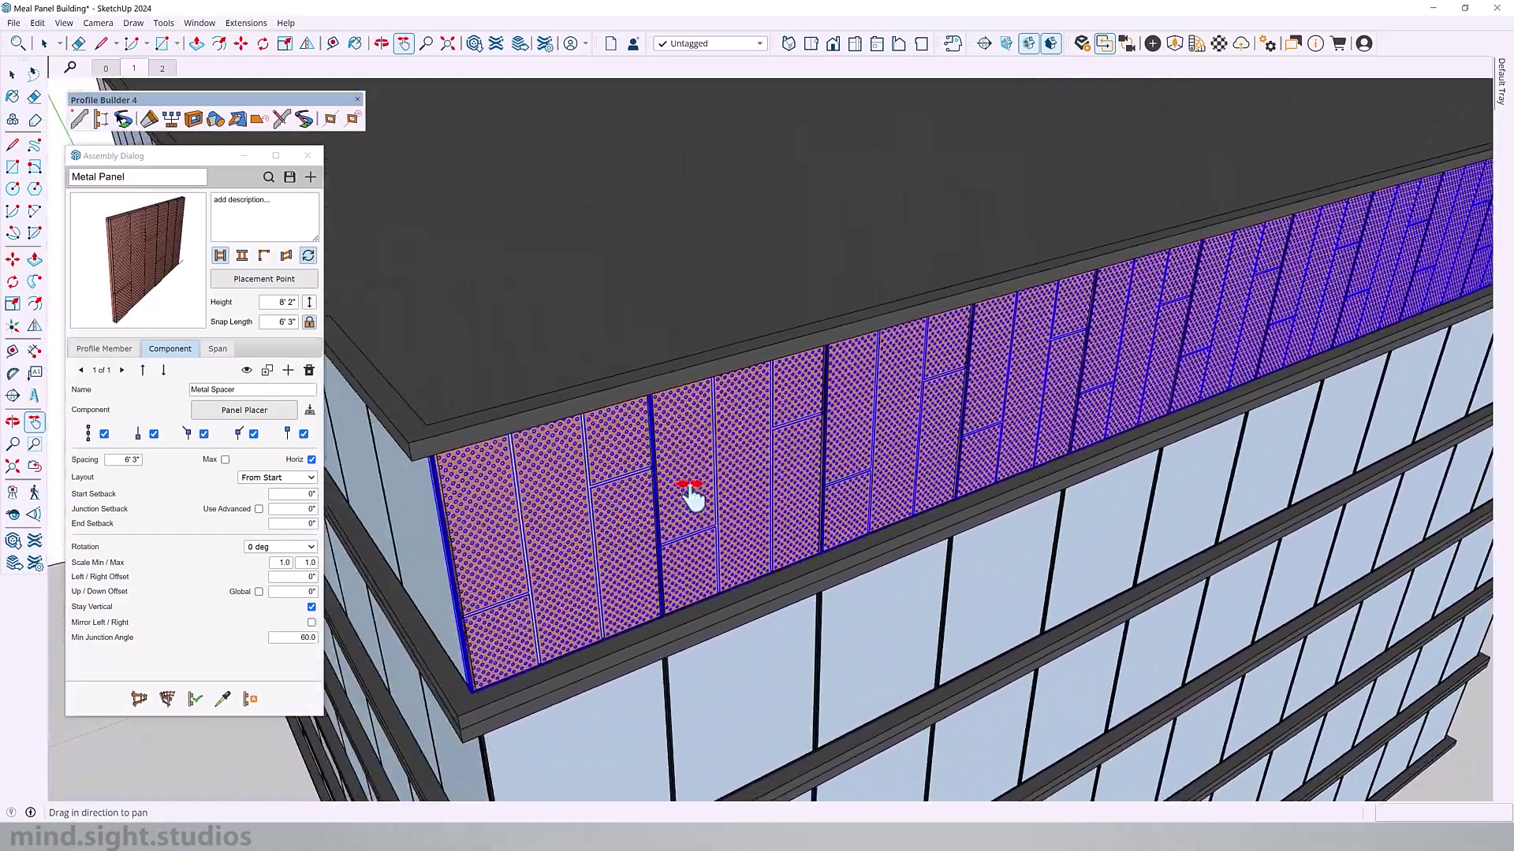
drag(457, 704, 581, 649)
scroll(581, 648, up, 8)
middle_drag(668, 612, 854, 557)
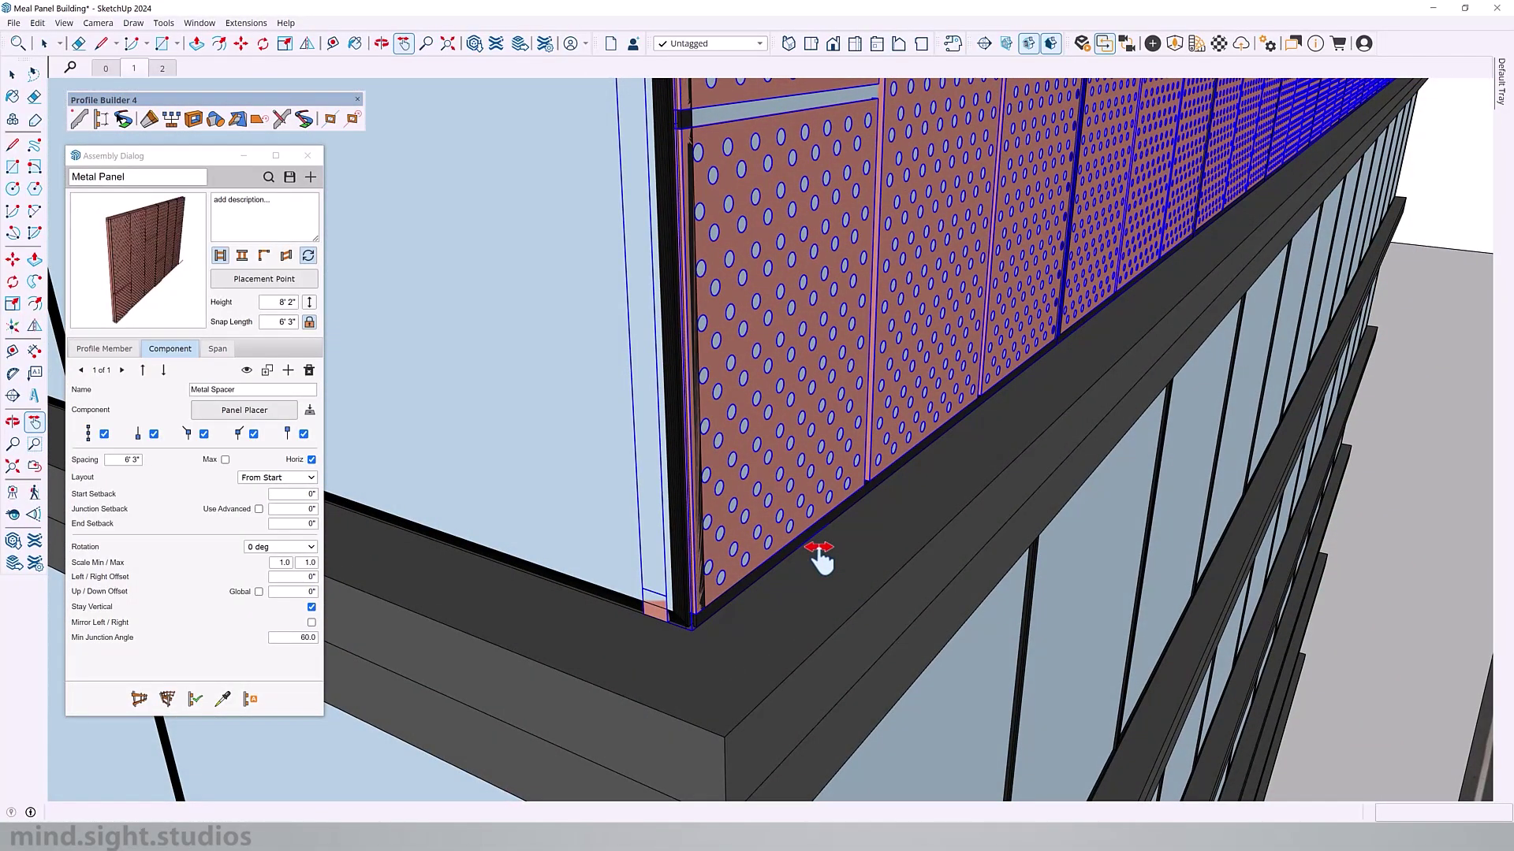
scroll(630, 524, down, 1)
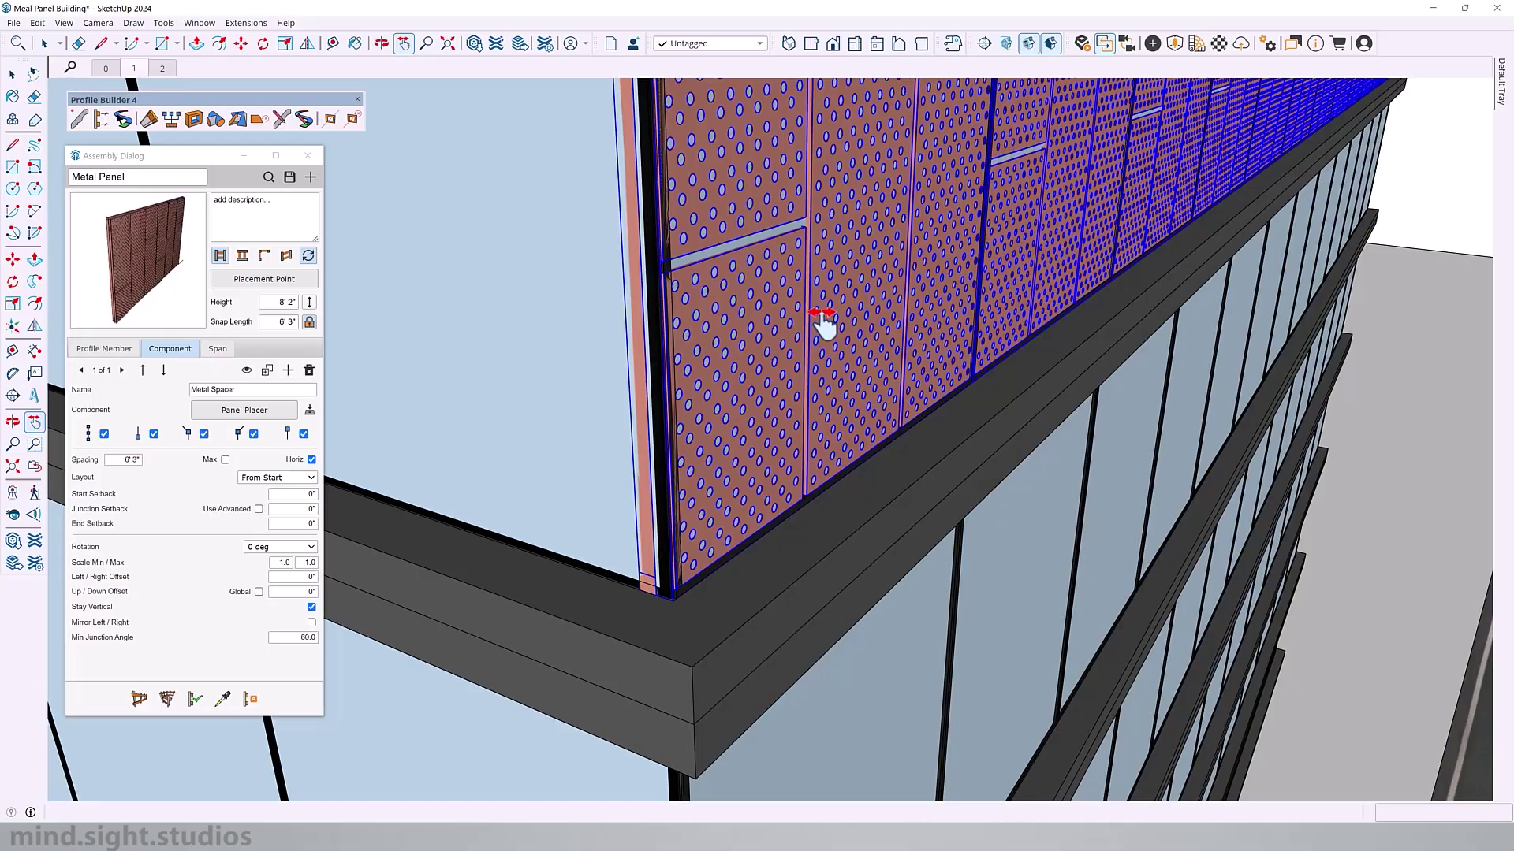
shift+middle_drag(822, 315, 694, 521)
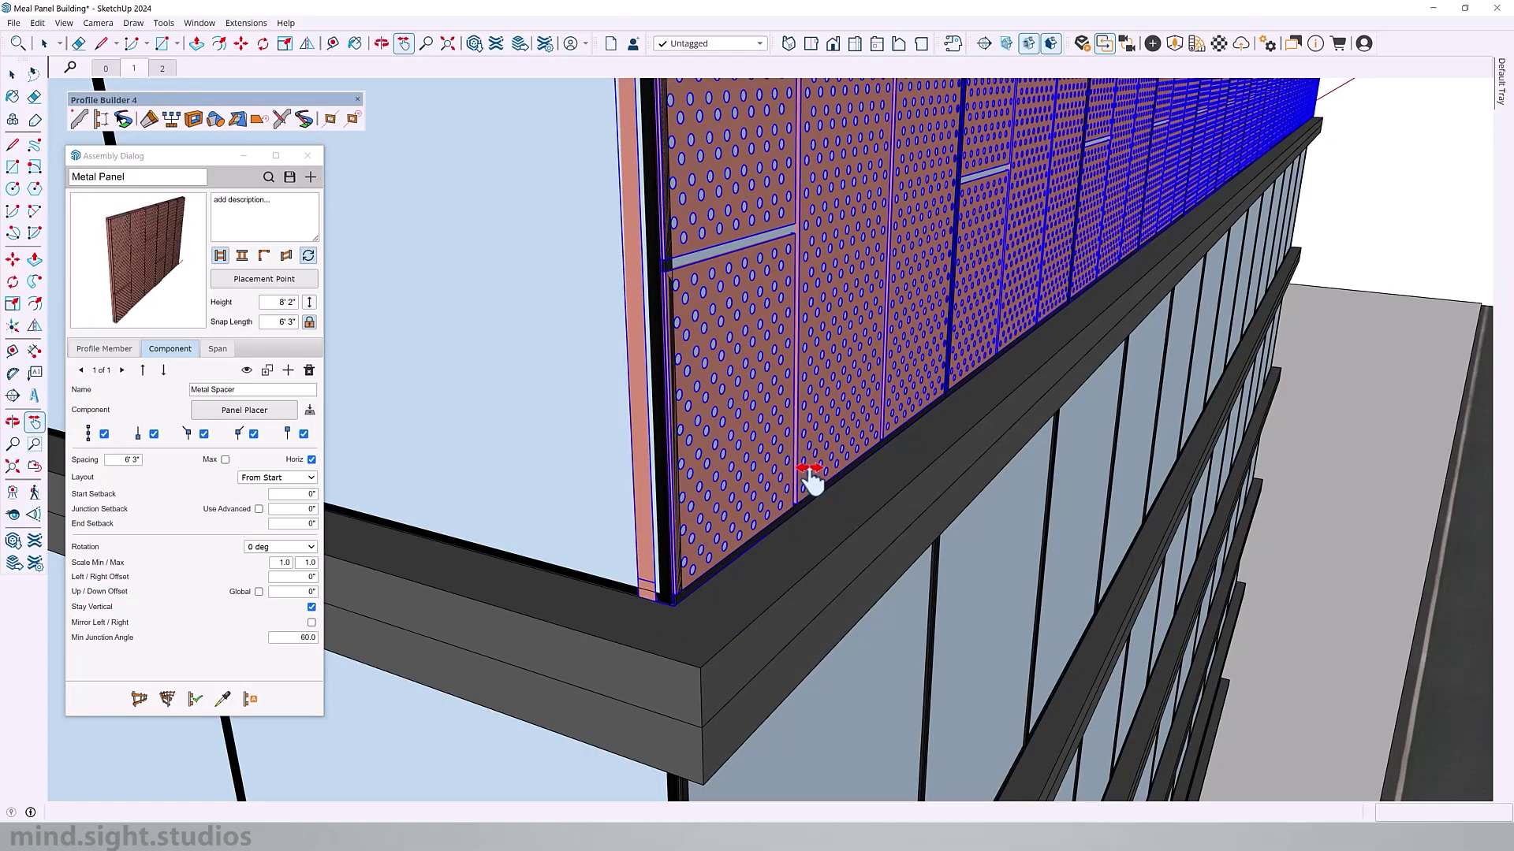
middle_drag(794, 461, 627, 520)
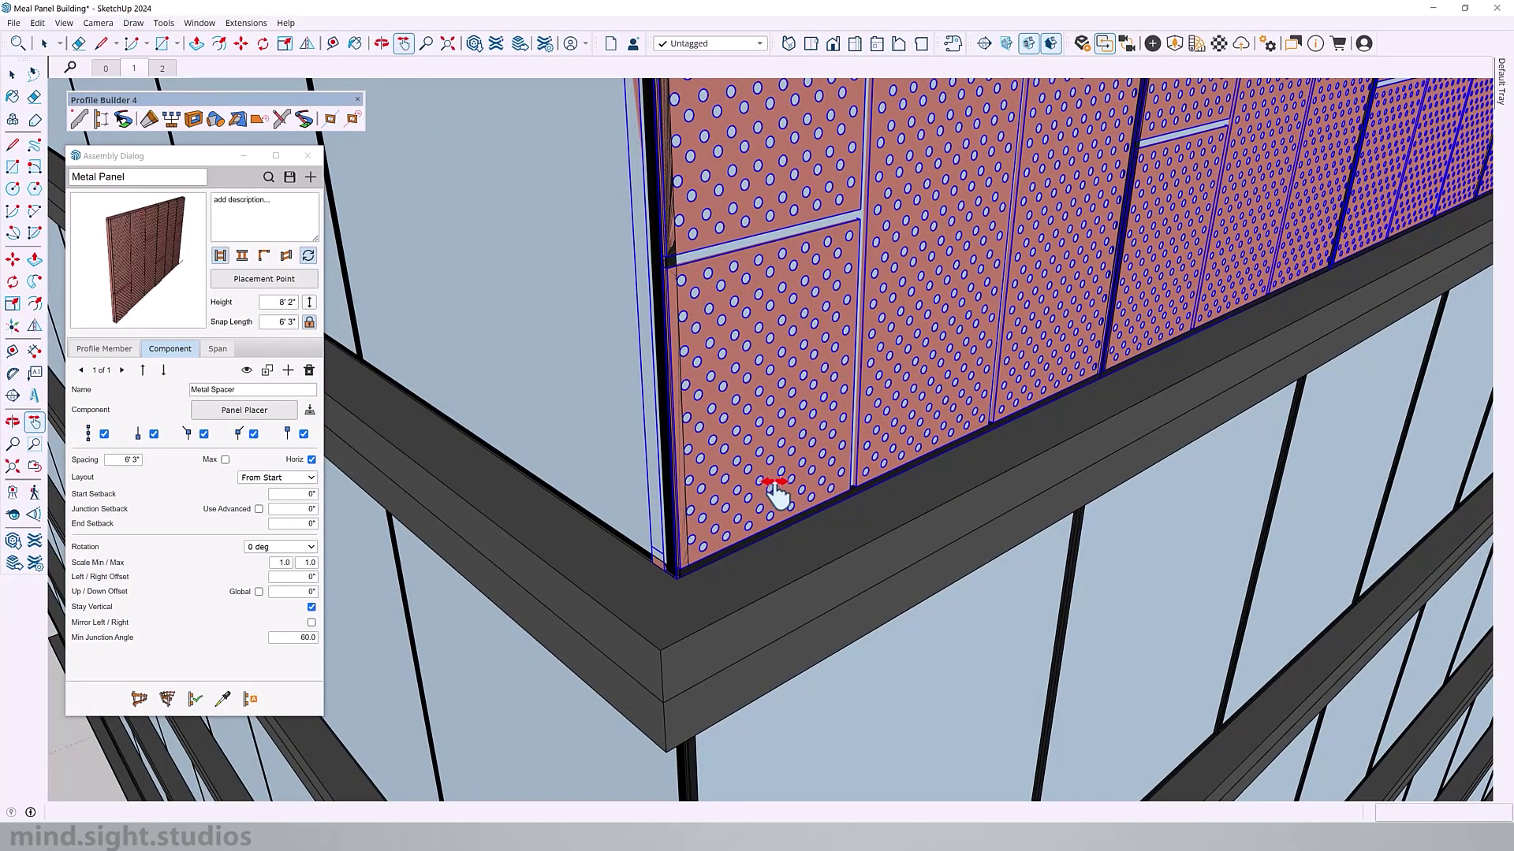
Move the assembly's placement point to the lower-left corner of its side profile and apply it.
click(298, 286)
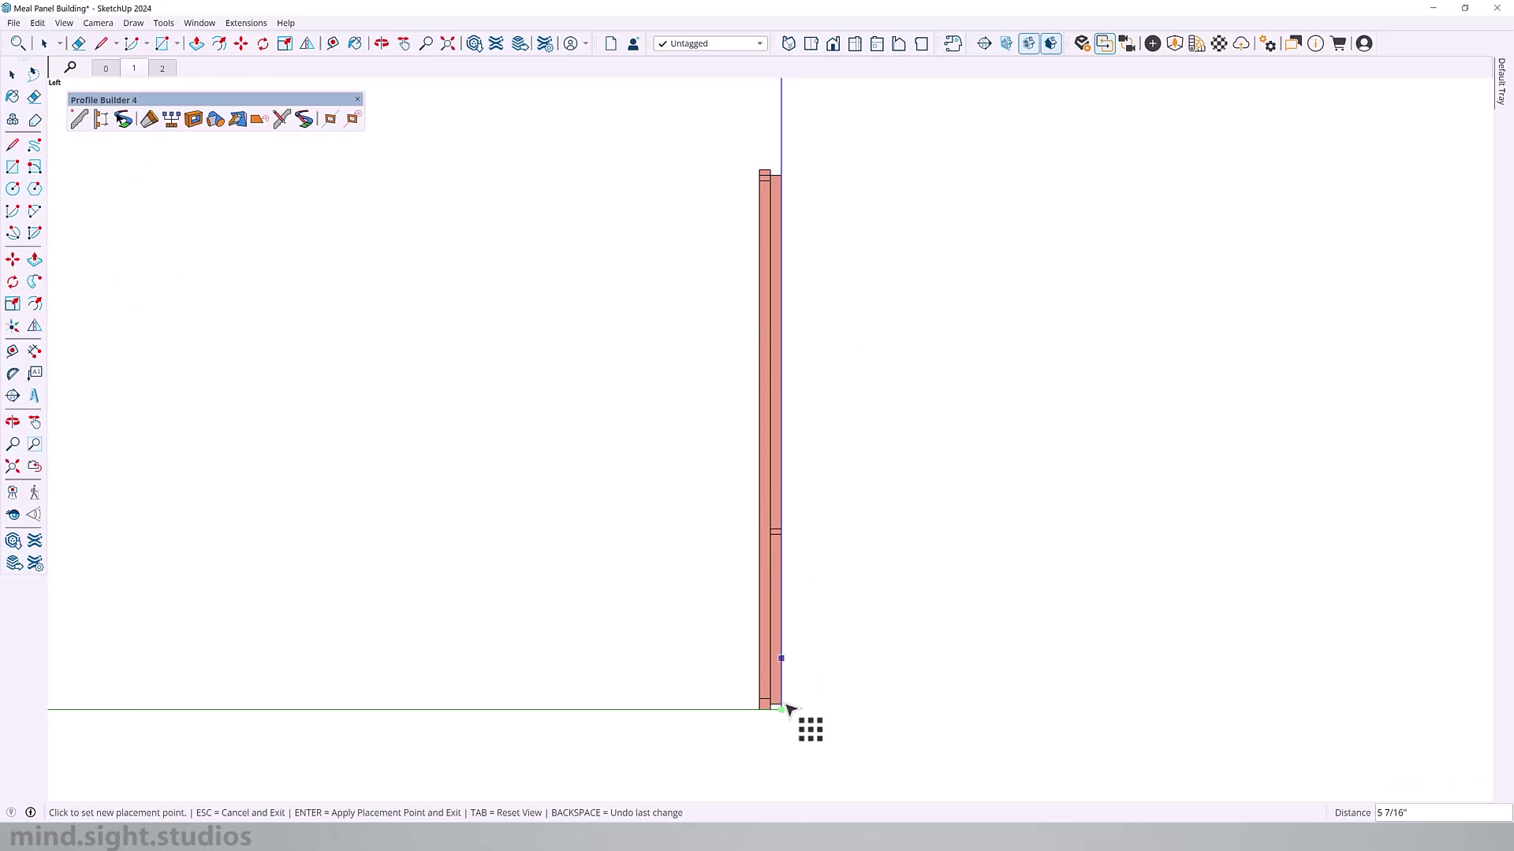
scroll(780, 718, up, 3)
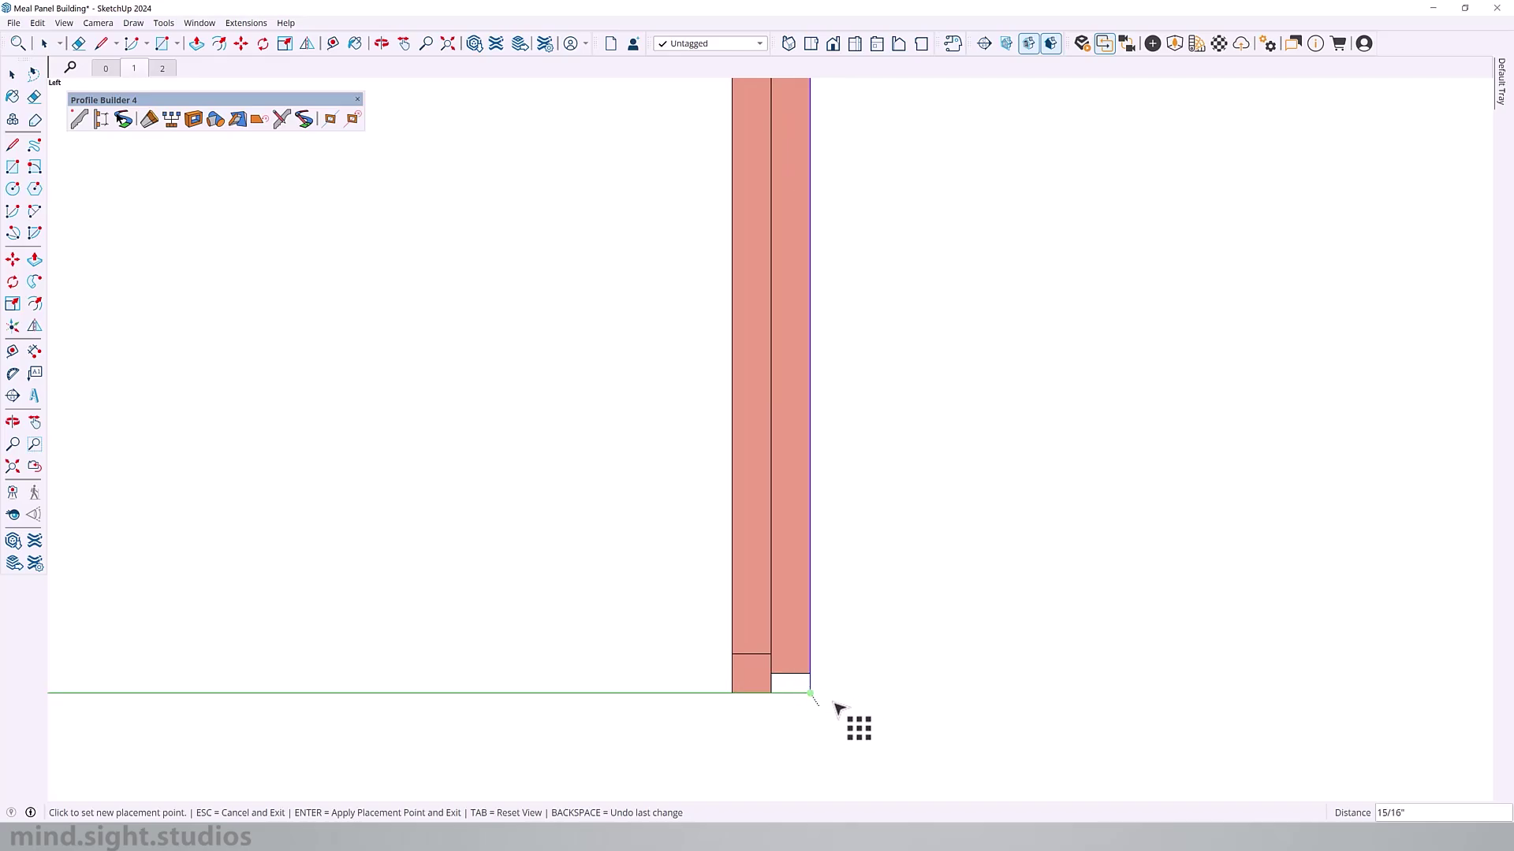
click(732, 693)
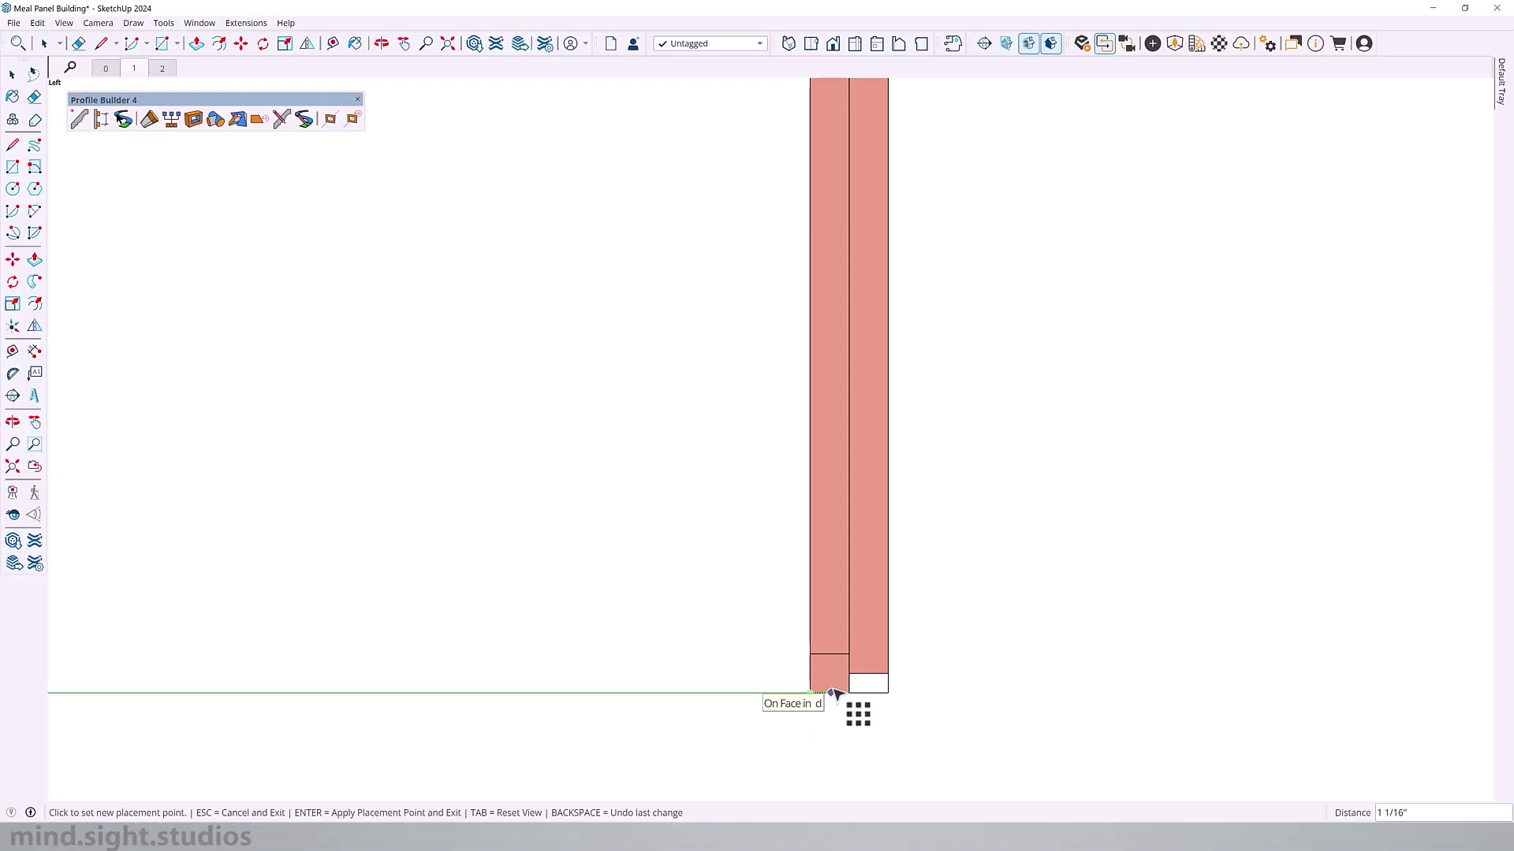
key(Return)
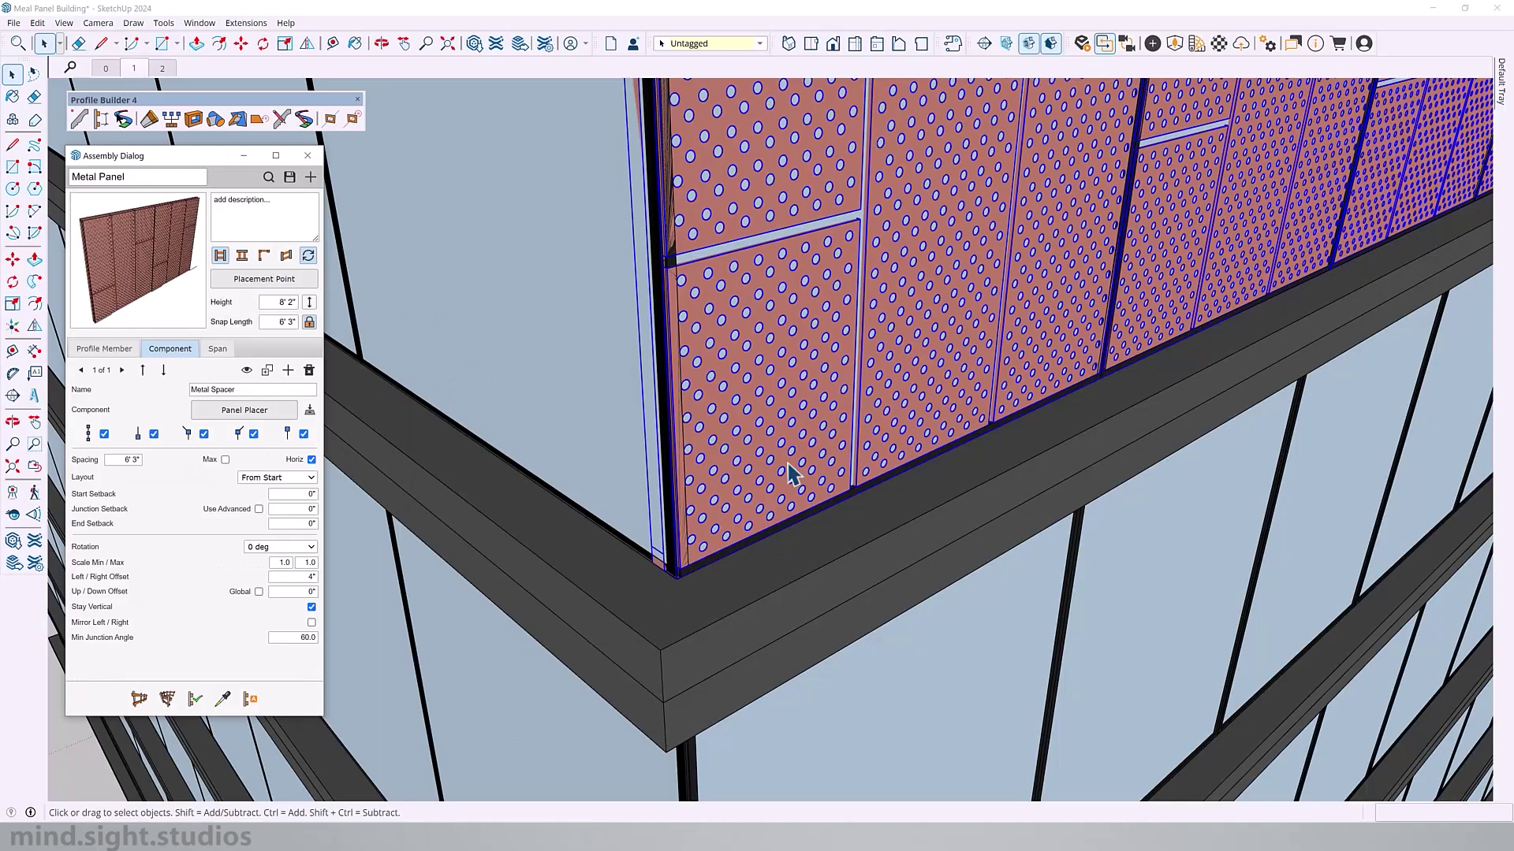
Delete the existing Metal Panel run on the ledge and start a new run at the base of the building's corner mullion.
click(1105, 508)
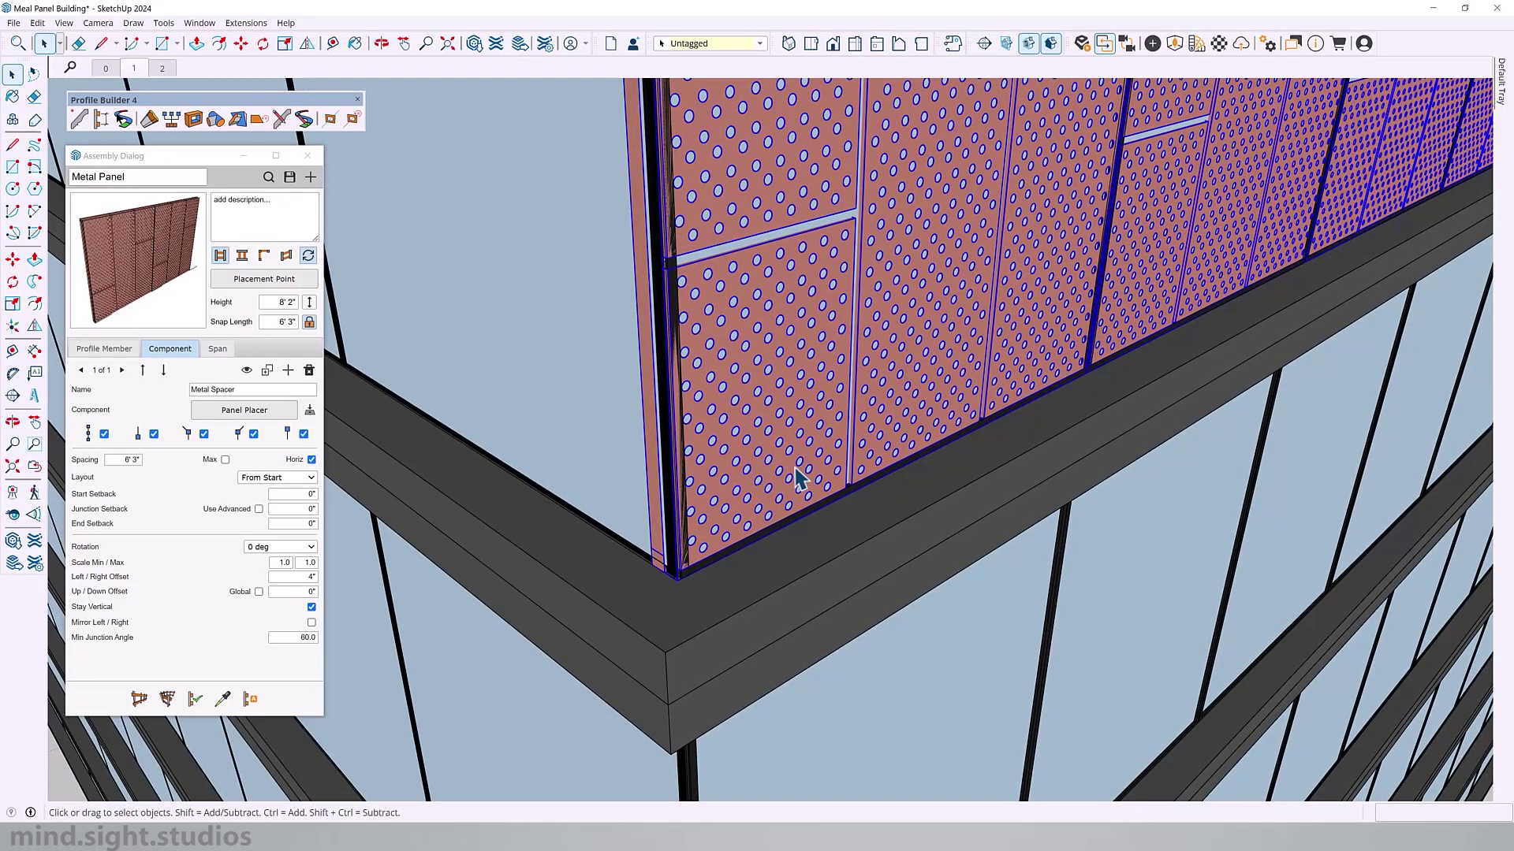
key(Delete)
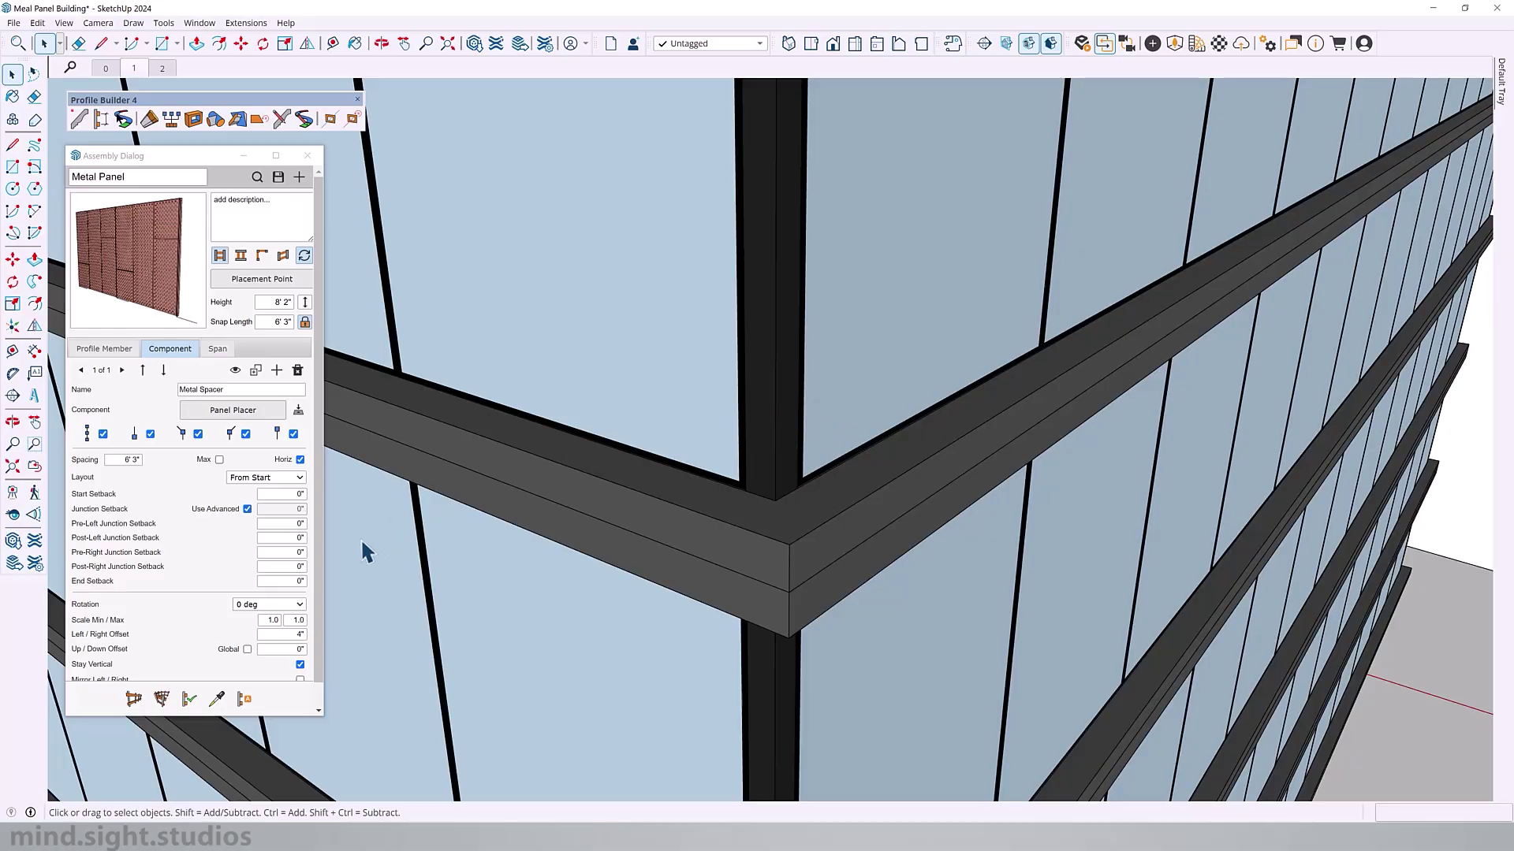
click(132, 701)
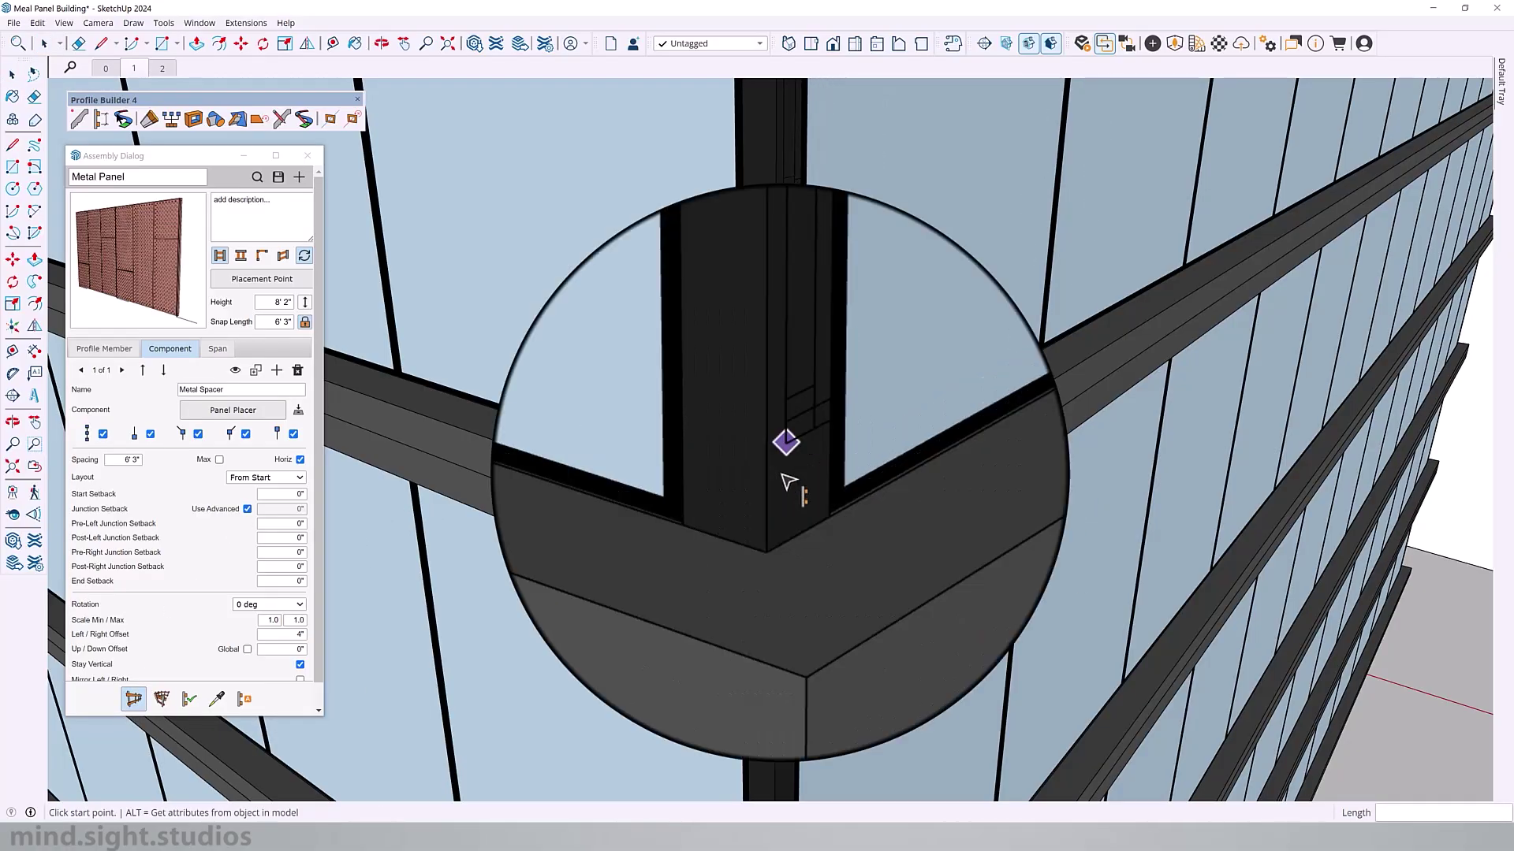
scroll(793, 491, up, 4)
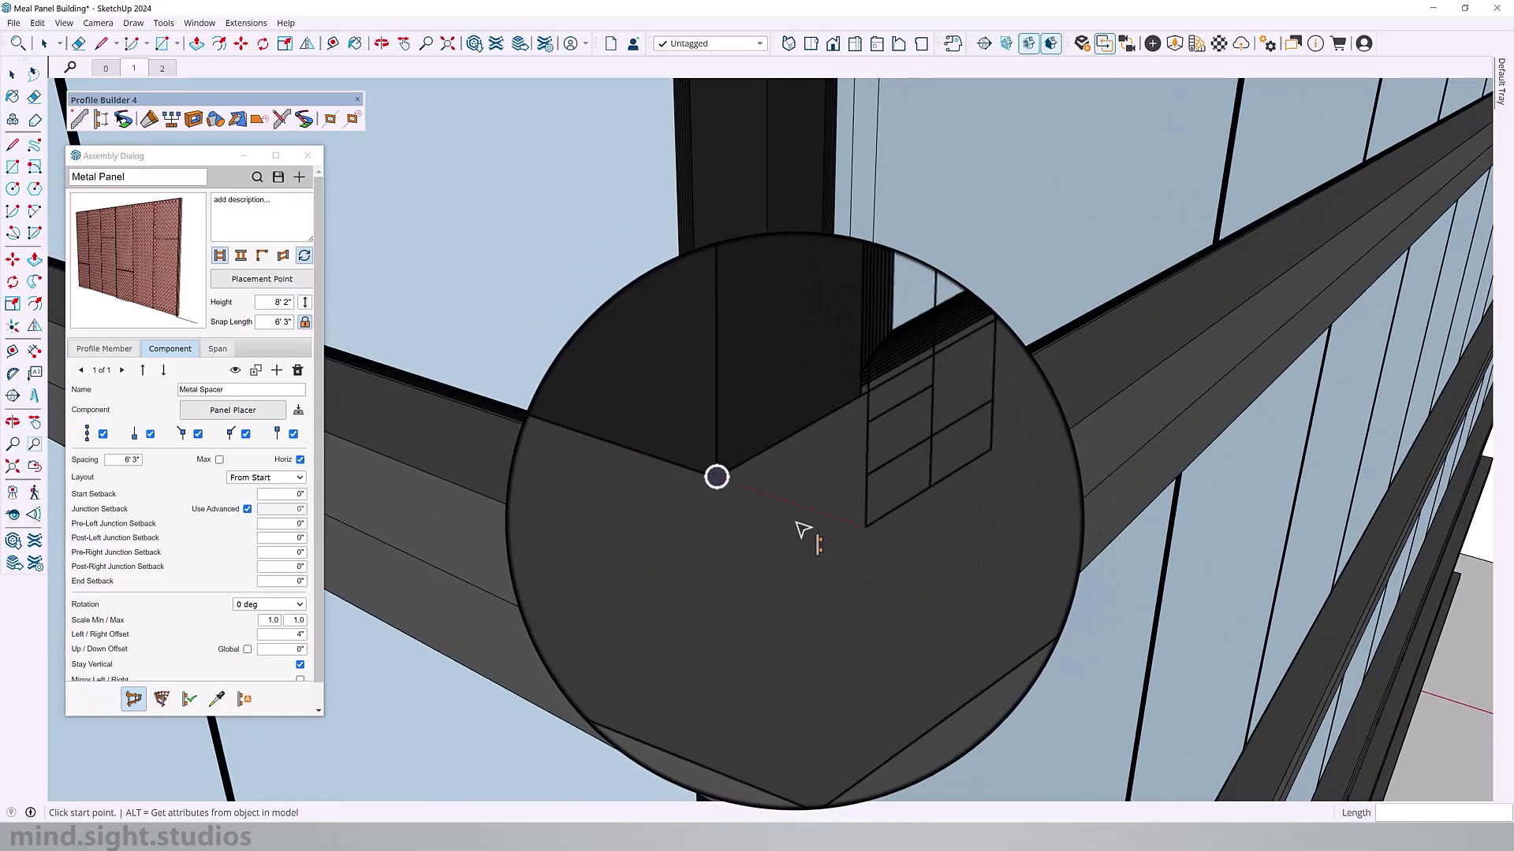
click(769, 507)
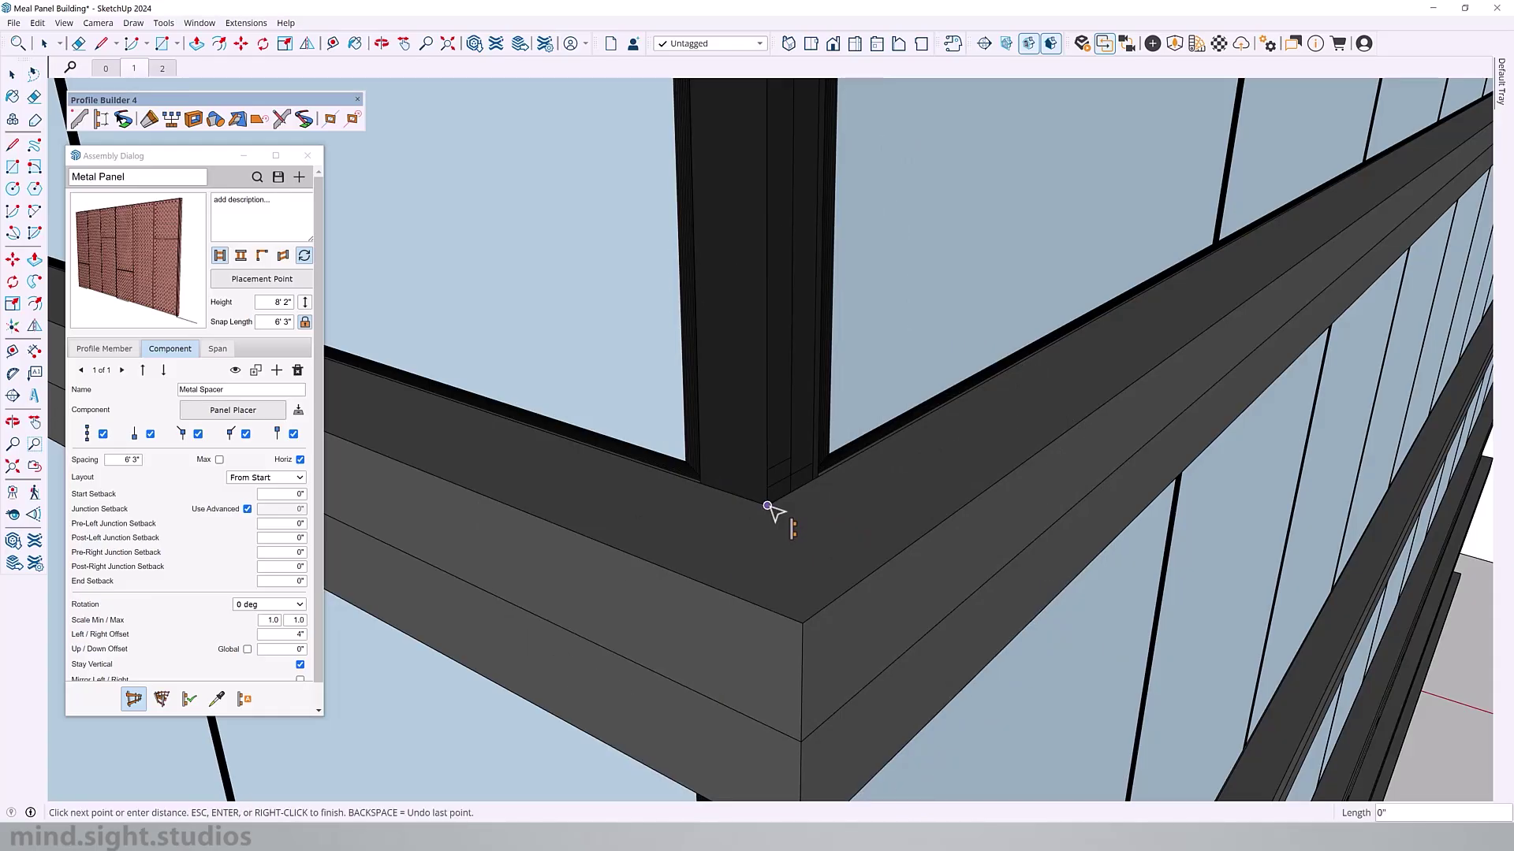
Lay the Metal Panel run along the first two building sides, following the ledge from corner to corner, with the second side 81' 3" long.
scroll(1159, 324, down, 3)
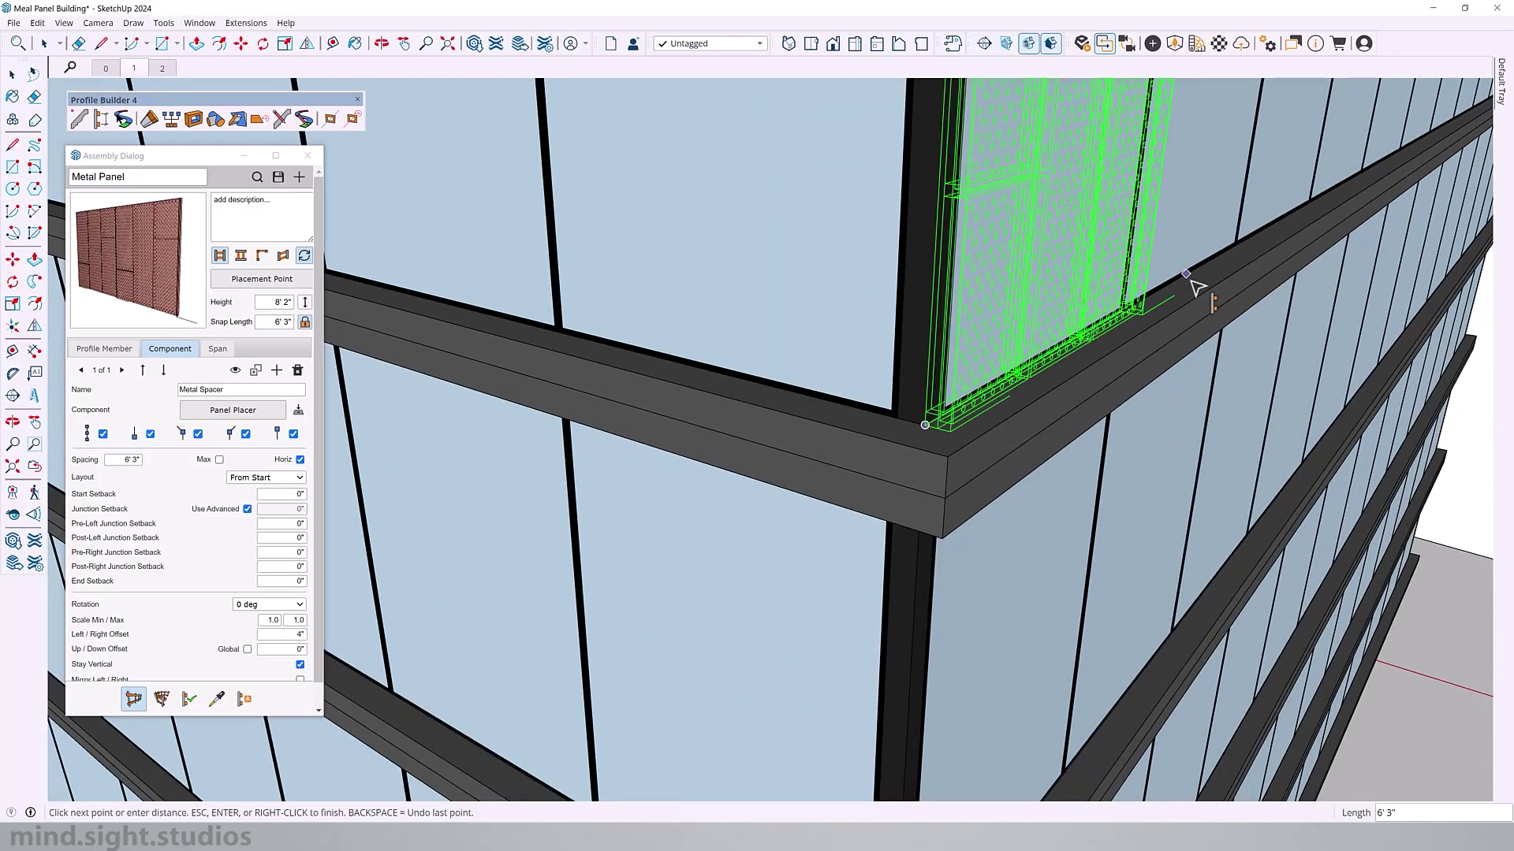
middle_drag(1190, 294, 693, 552)
scroll(1064, 362, up, 7)
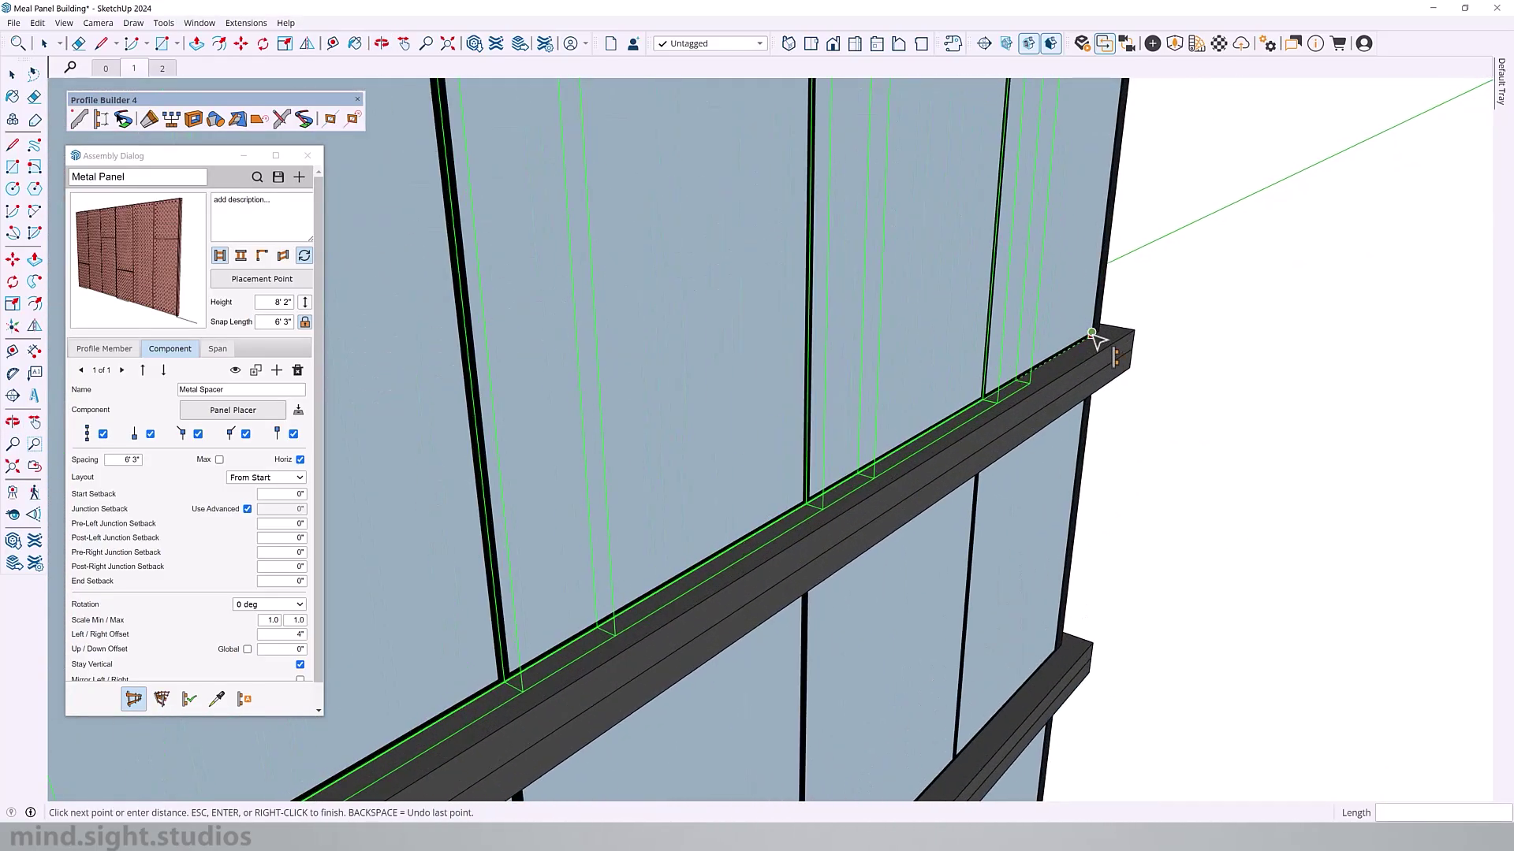
shift+middle_drag(922, 410, 276, 690)
scroll(710, 449, down, 6)
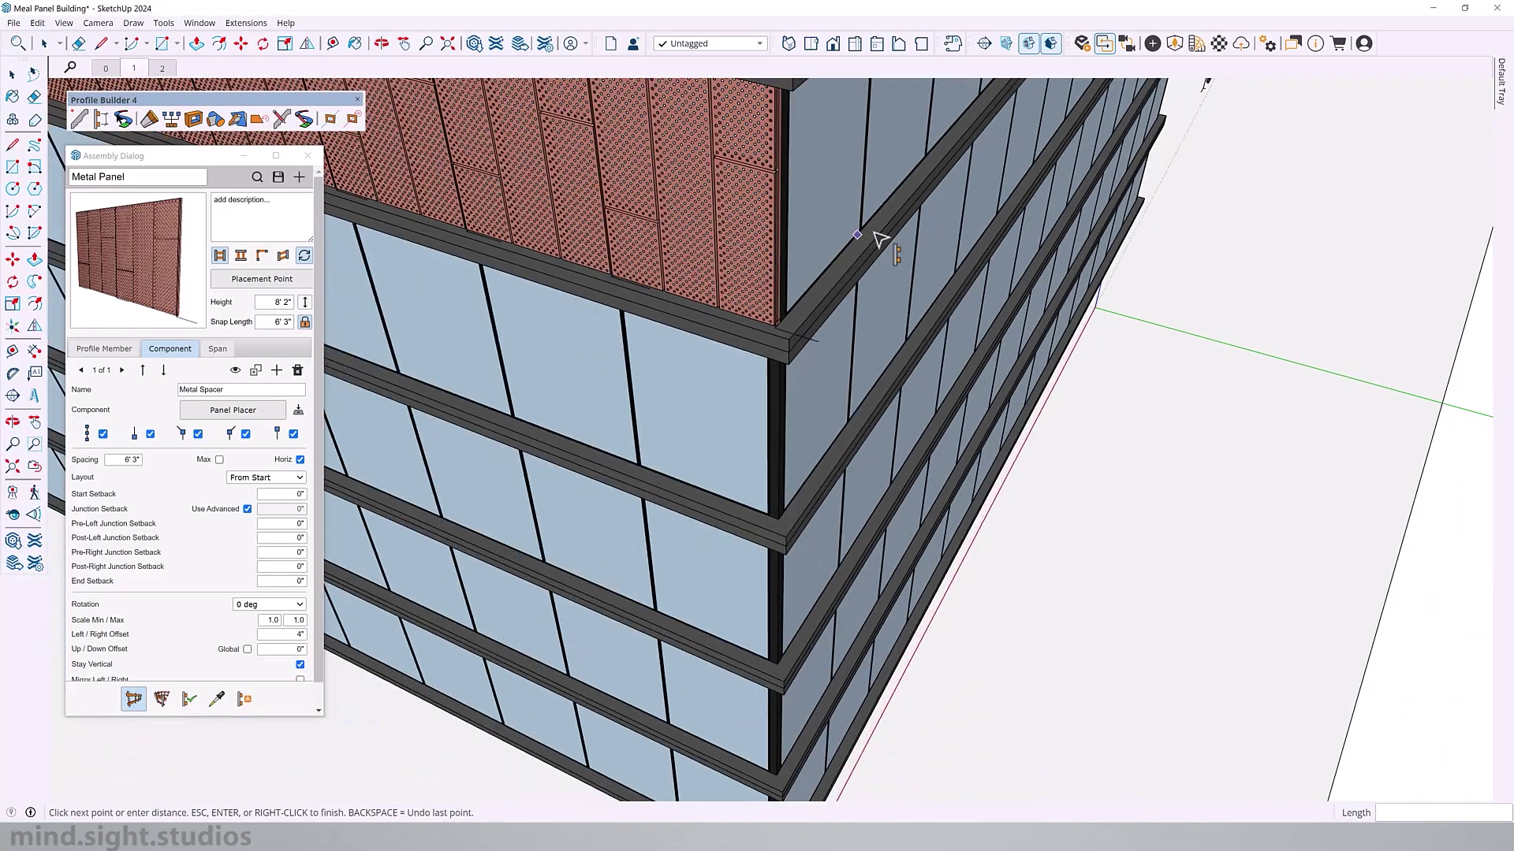
middle_drag(922, 209, 615, 562)
scroll(615, 561, up, 6)
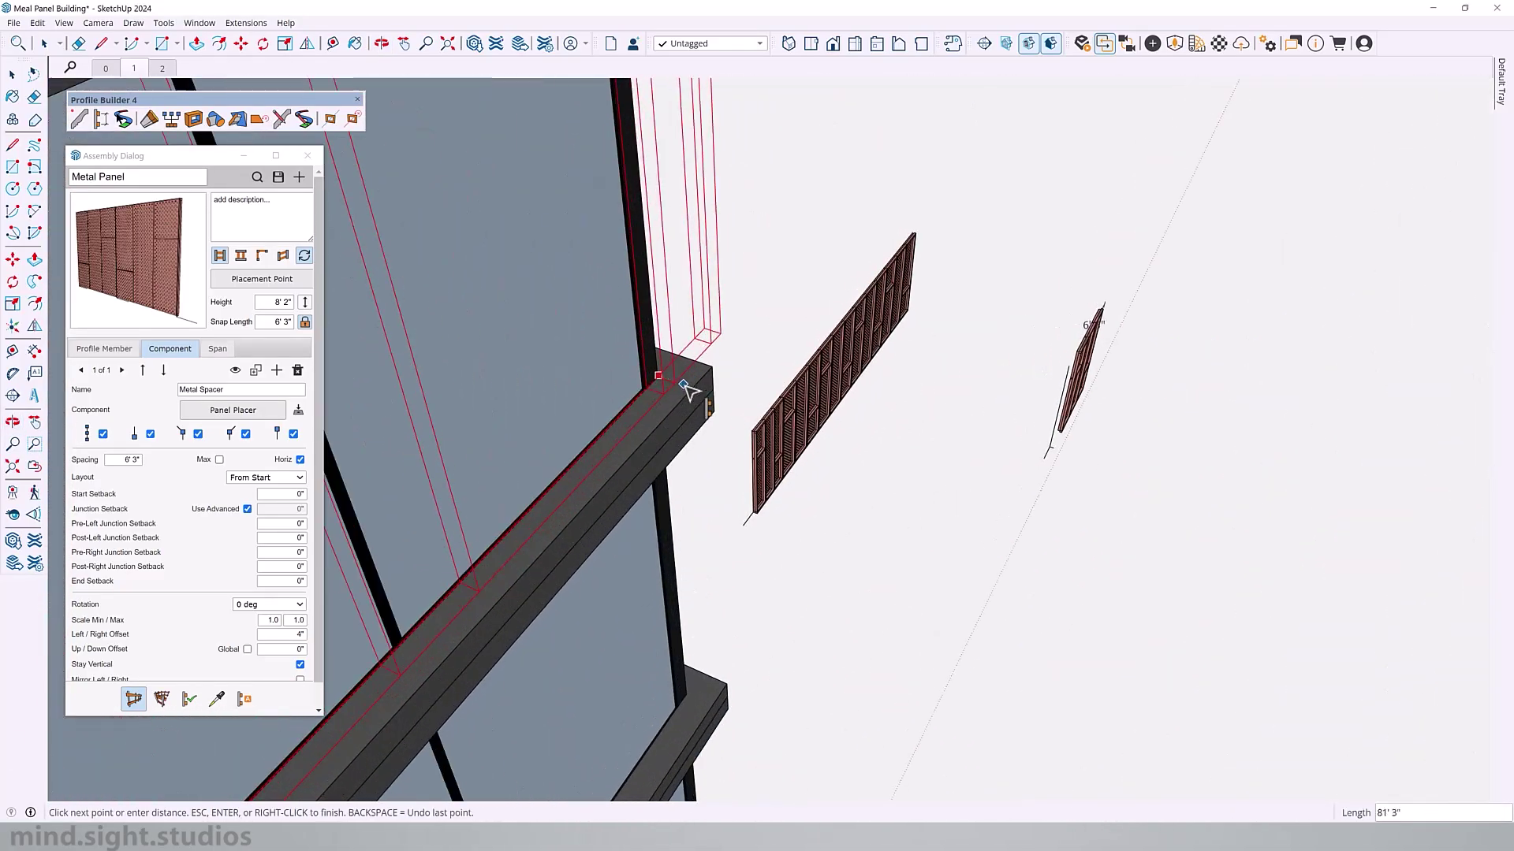
click(702, 378)
Continue the Metal Panel run along the remaining building sides, 81' 3" on the last one, and finish it at the starting corner.
scroll(701, 379, down, 5)
middle_drag(702, 379, 276, 583)
scroll(666, 345, up, 4)
click(664, 345)
middle_drag(718, 348, 676, 355)
scroll(675, 354, down, 2)
scroll(750, 211, up, 3)
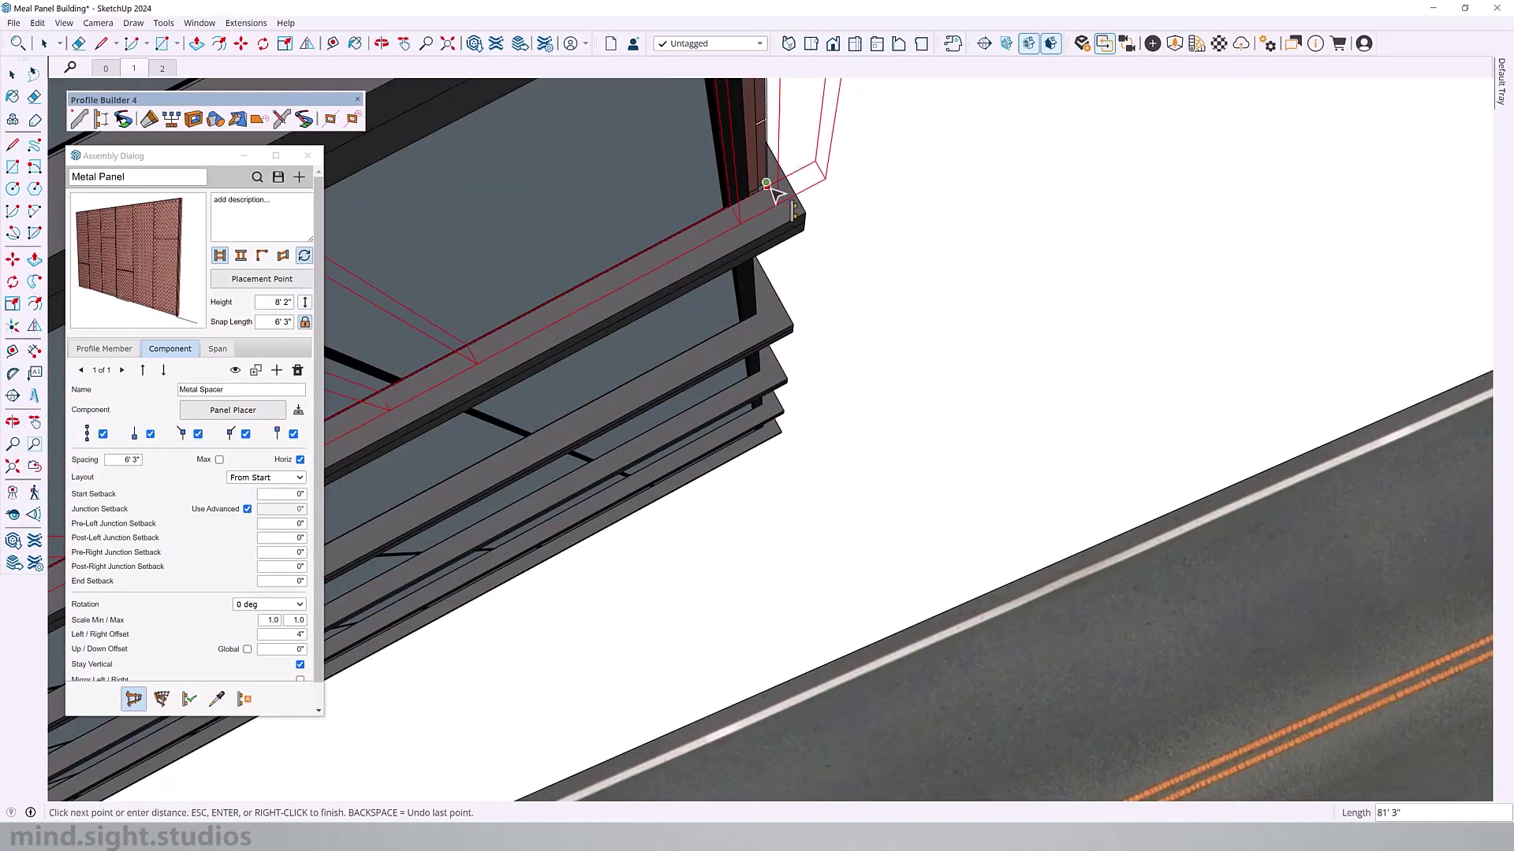
click(766, 183)
middle_drag(802, 253, 655, 216)
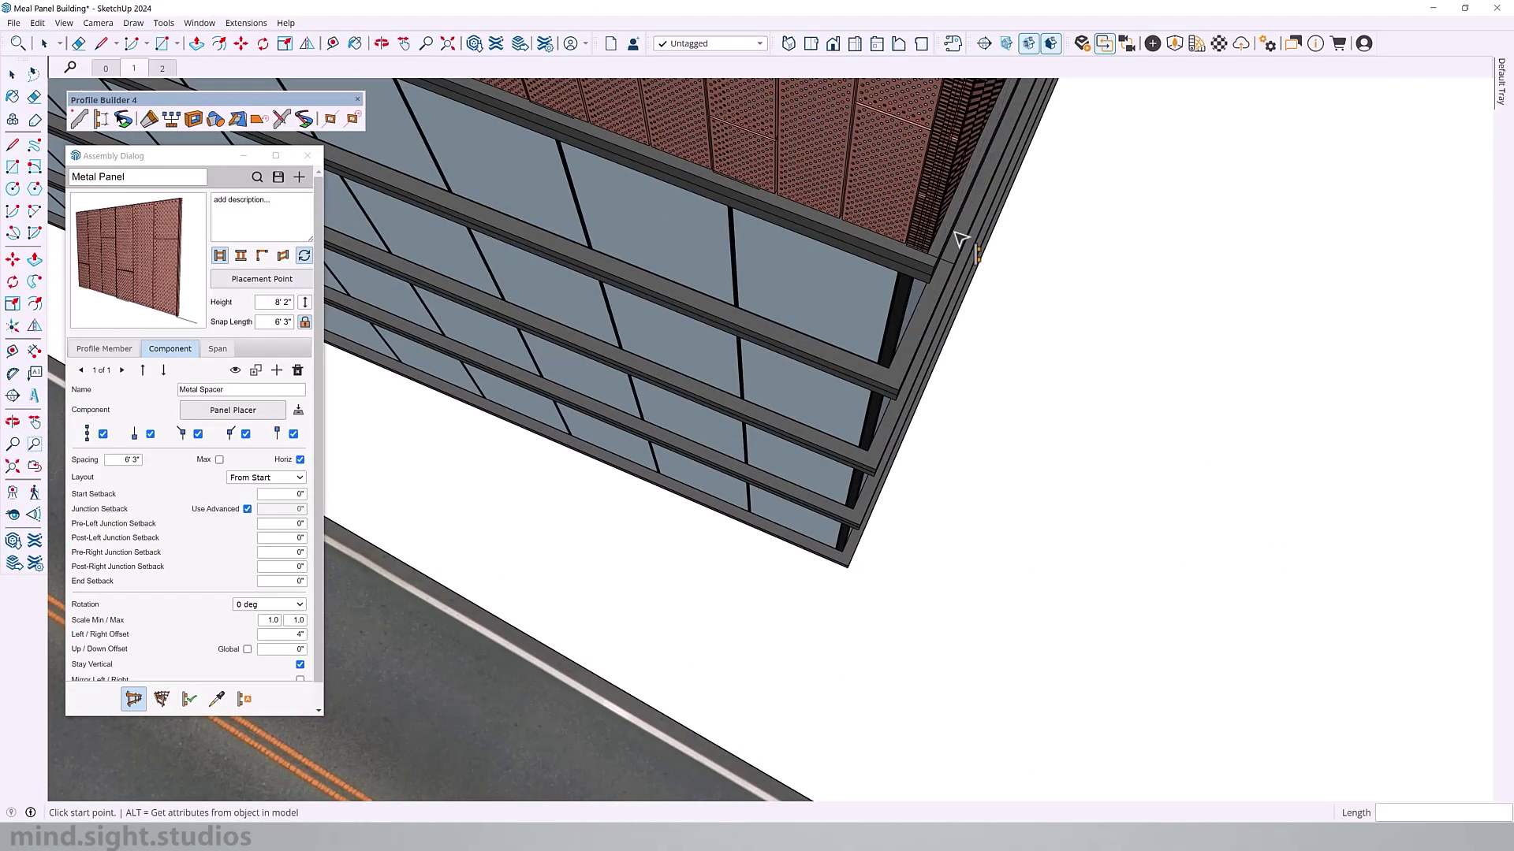
shift+middle_drag(969, 140, 777, 328)
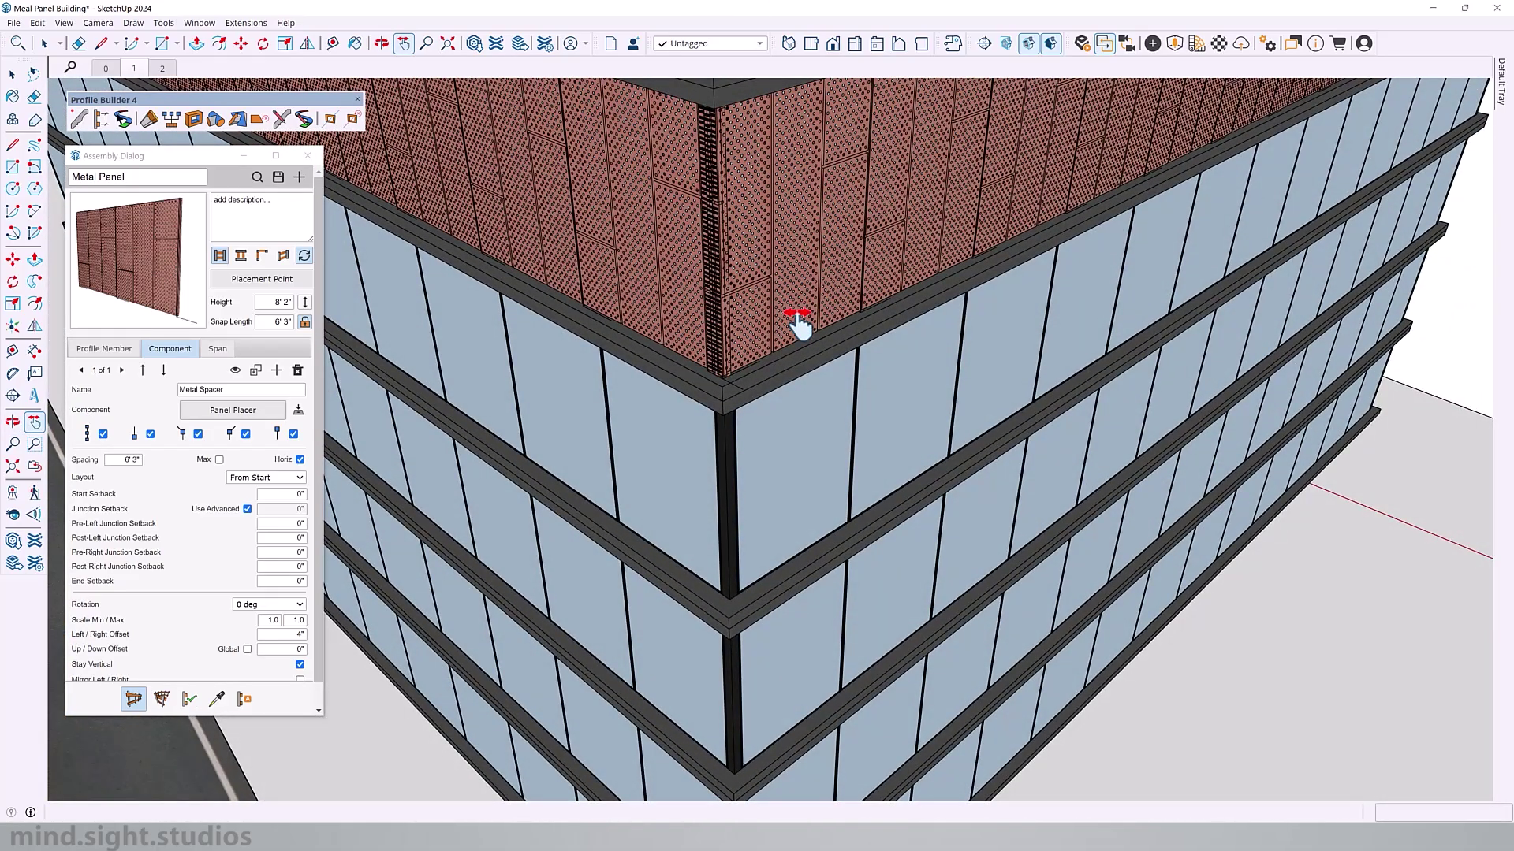
Select the ledge's edge loop on the next floor down inside the building's nested groups and build the Metal Panel assembly along it.
scroll(721, 635, up, 5)
key(space)
double_click(747, 593)
triple_click(749, 569)
click(749, 529)
triple_click(748, 534)
double_click(749, 538)
shift+click(750, 541)
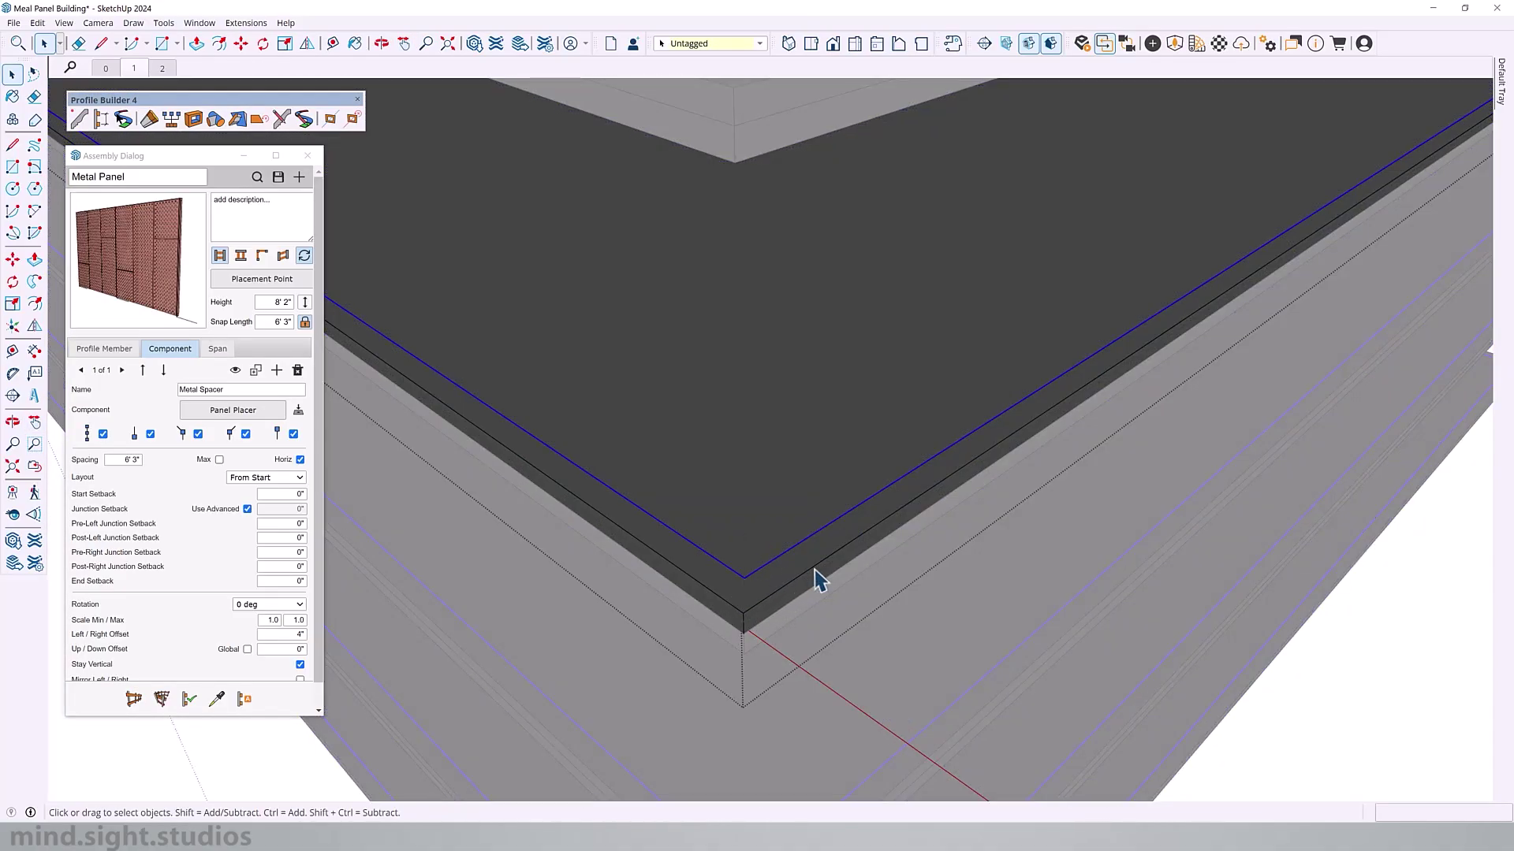
key(Escape)
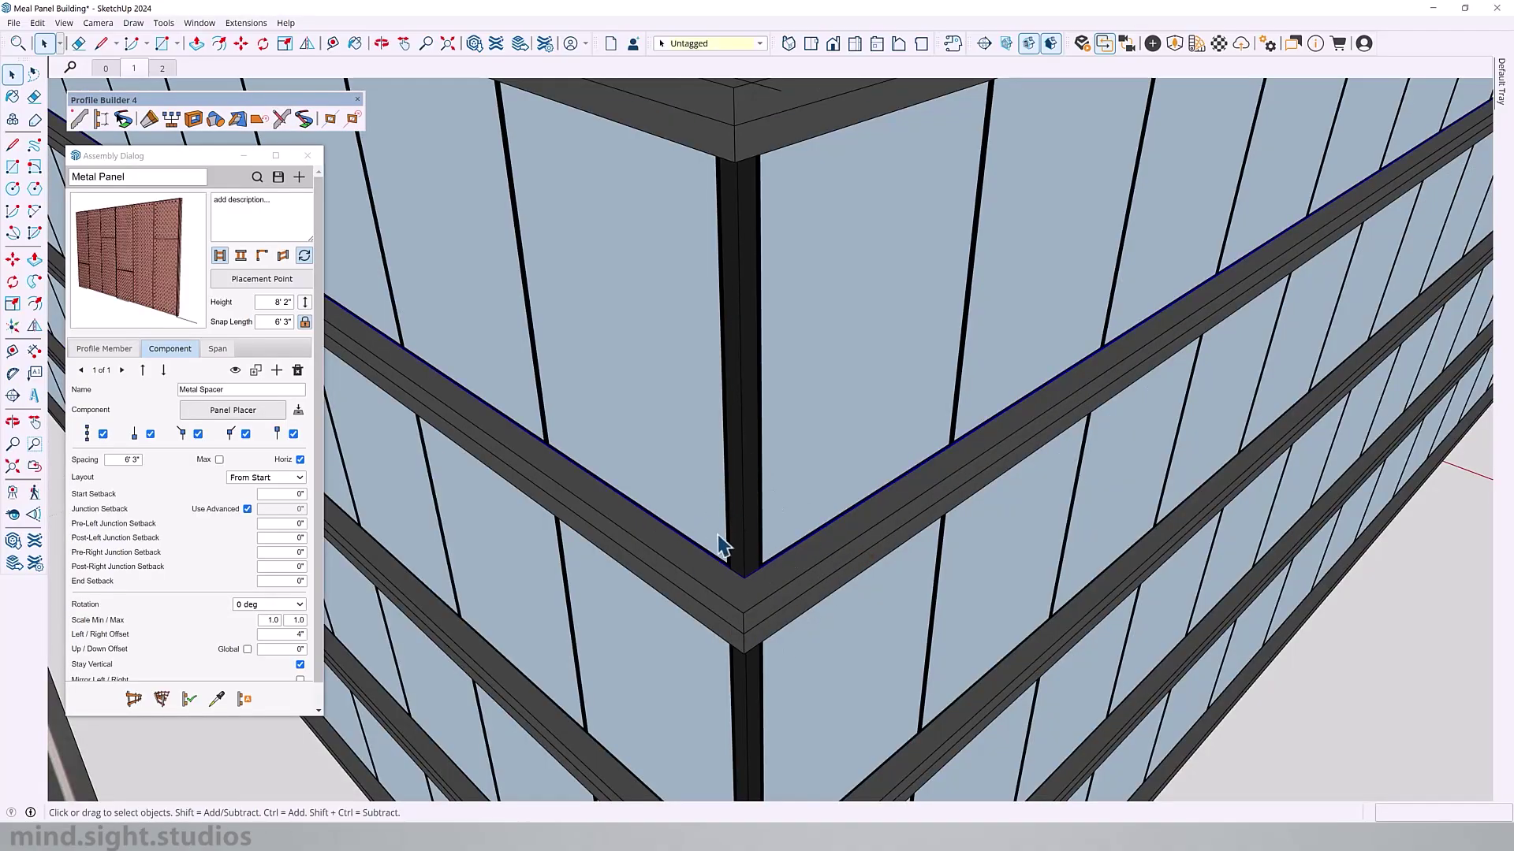
click(160, 701)
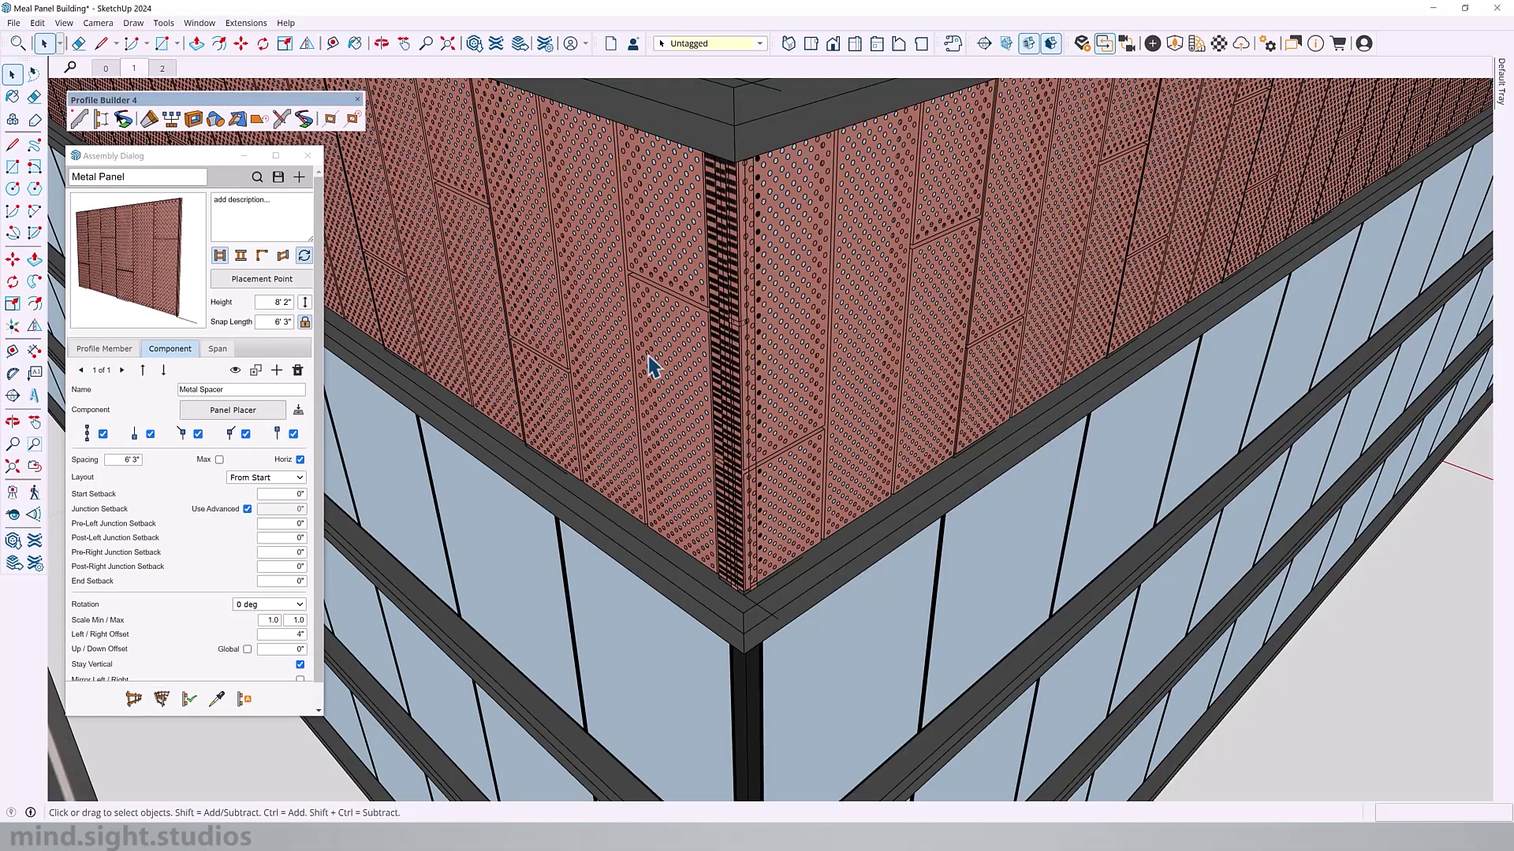
Undo the last change to the selected Metal Panel assembly and rebuild it with Profile Builder 4's Rebuild Selected command.
middle_drag(688, 356, 723, 480)
scroll(741, 378, down, 6)
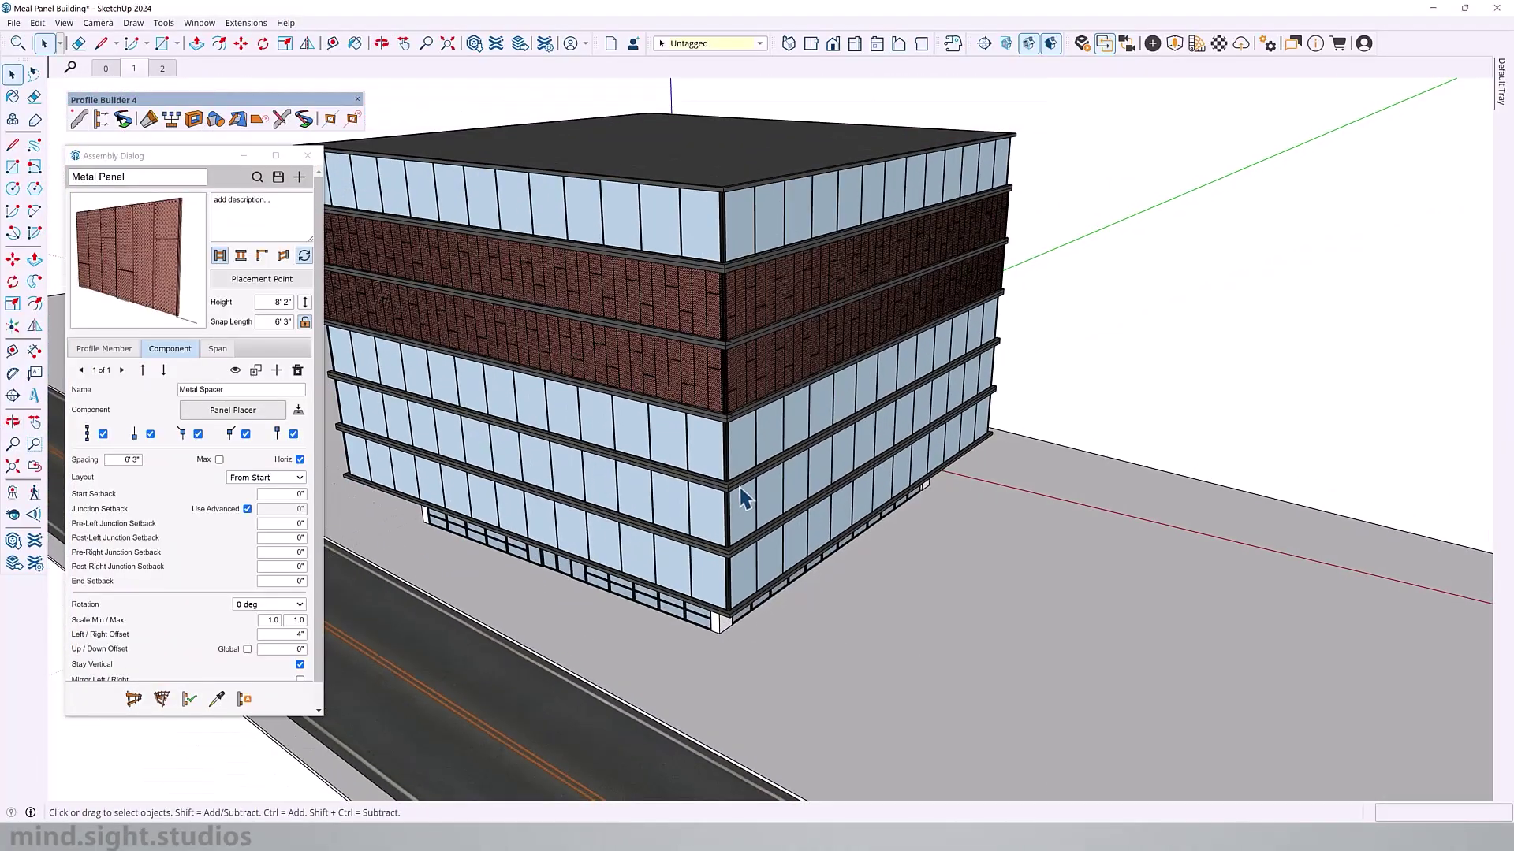
scroll(749, 465, up, 5)
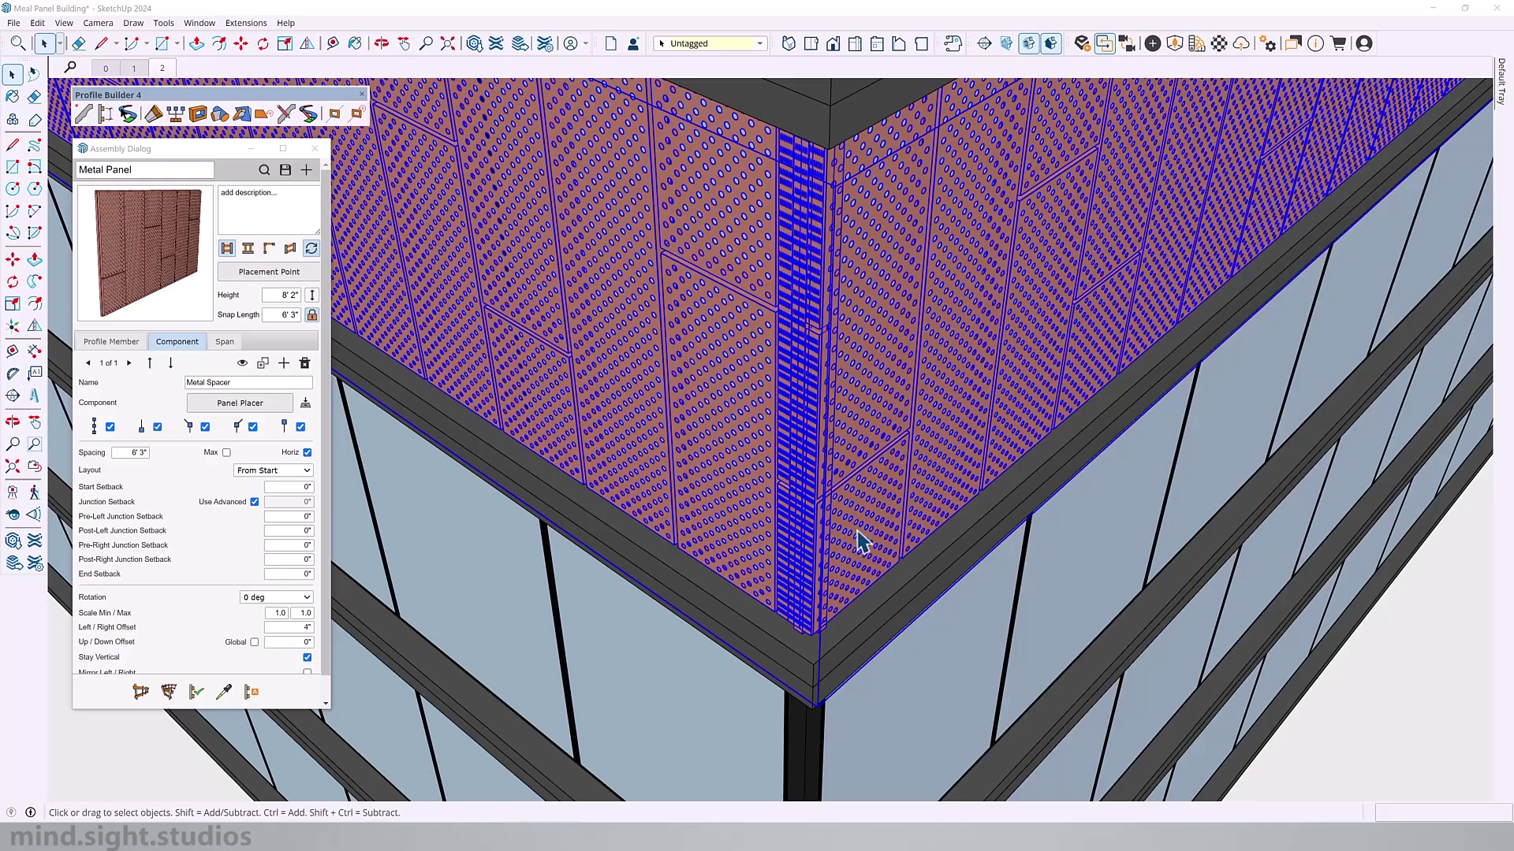
key(ctrl+z)
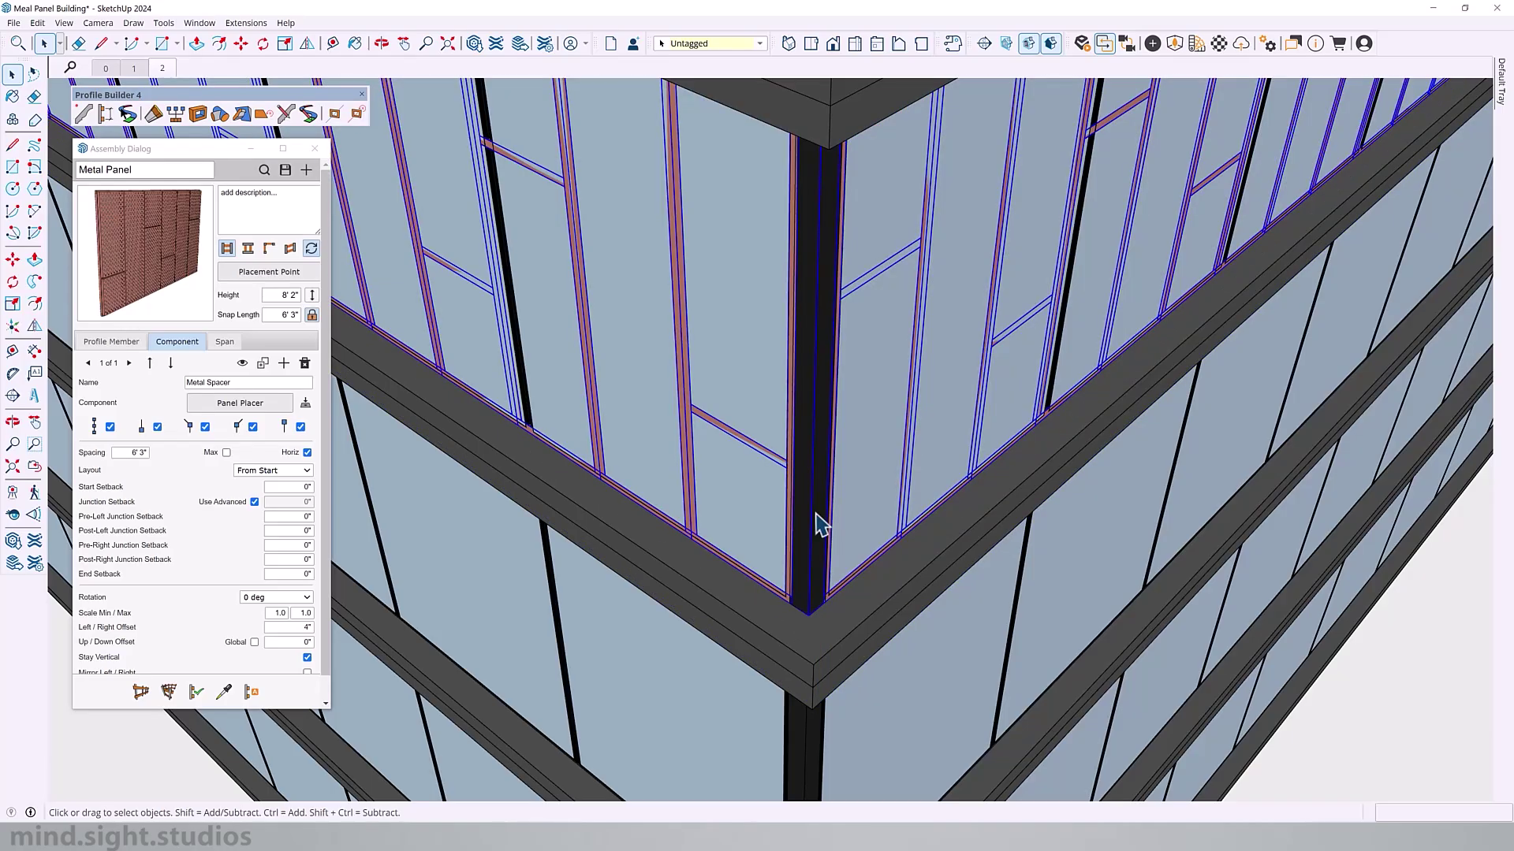
right_click(791, 464)
mouse_move(896, 364)
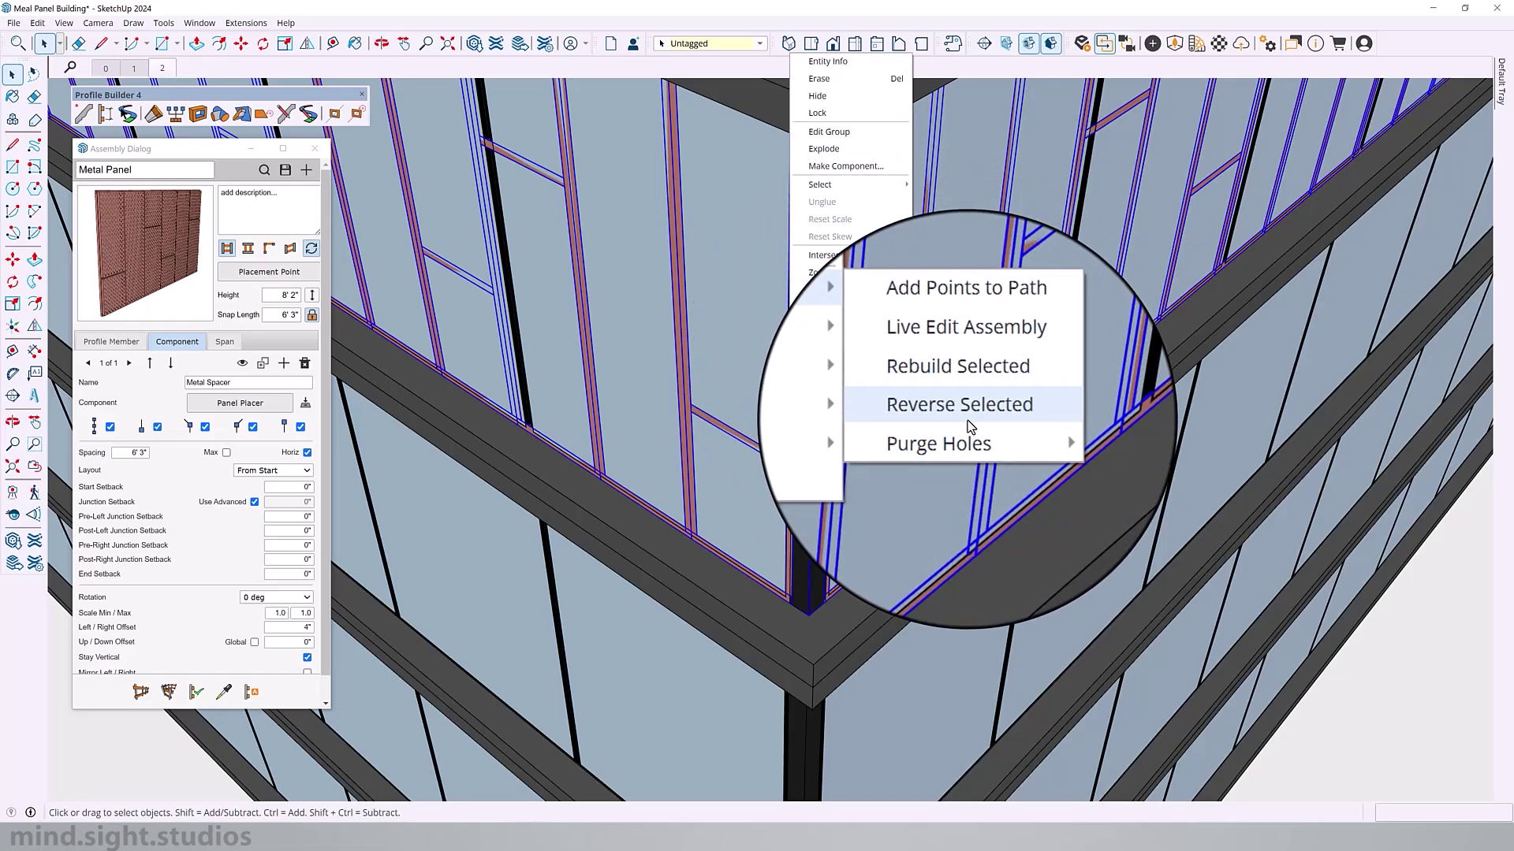
click(971, 418)
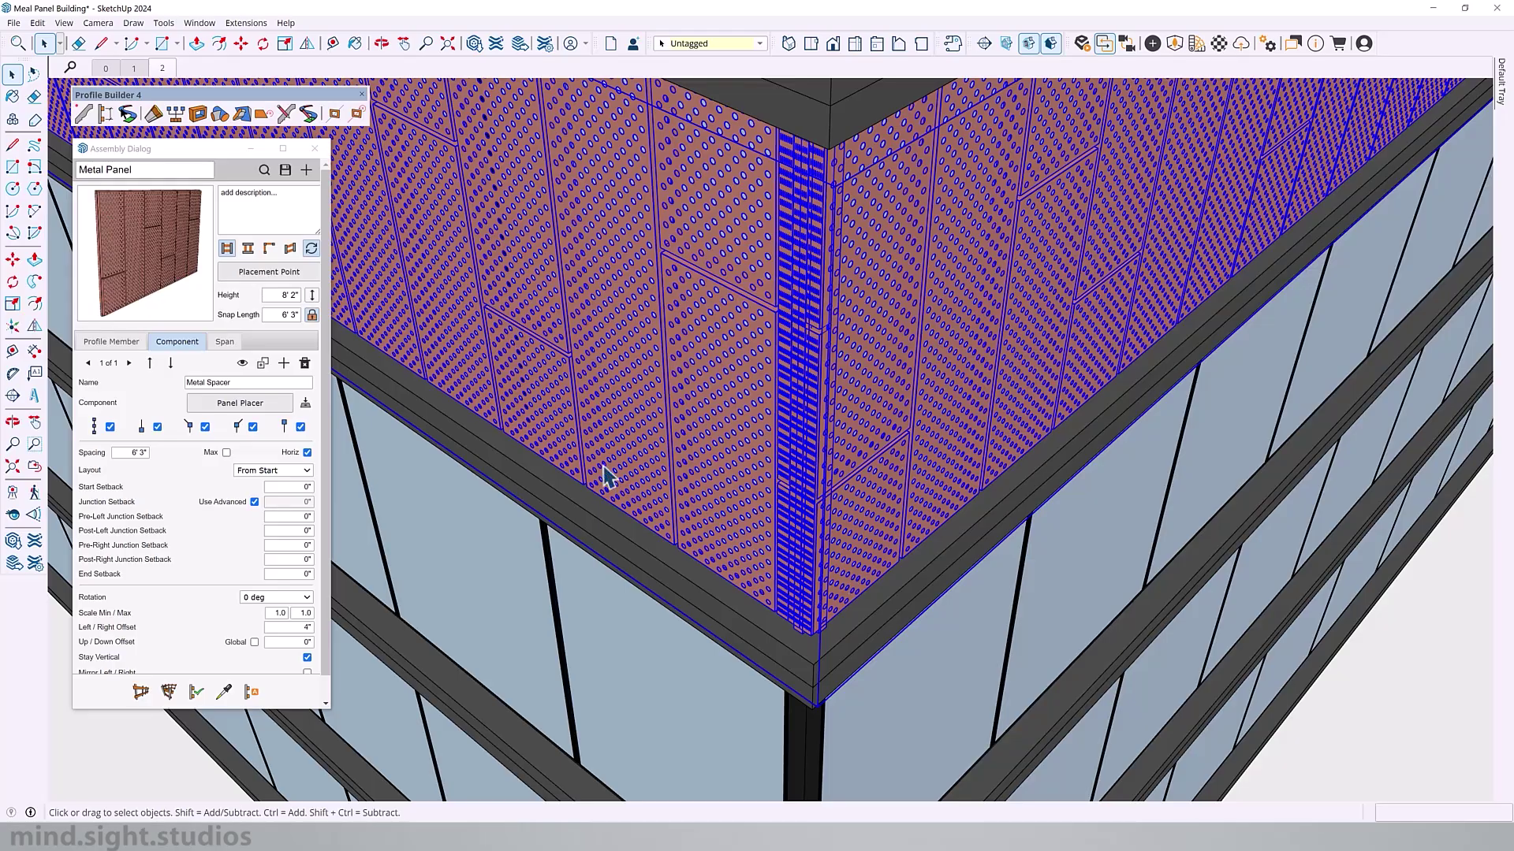
Copy the selected Metal Panel assembly 9' 2" down to the next floor's ledge and multiply the copy by 3 for the lower floors.
scroll(710, 355, down, 5)
scroll(713, 347, up, 5)
key(m)
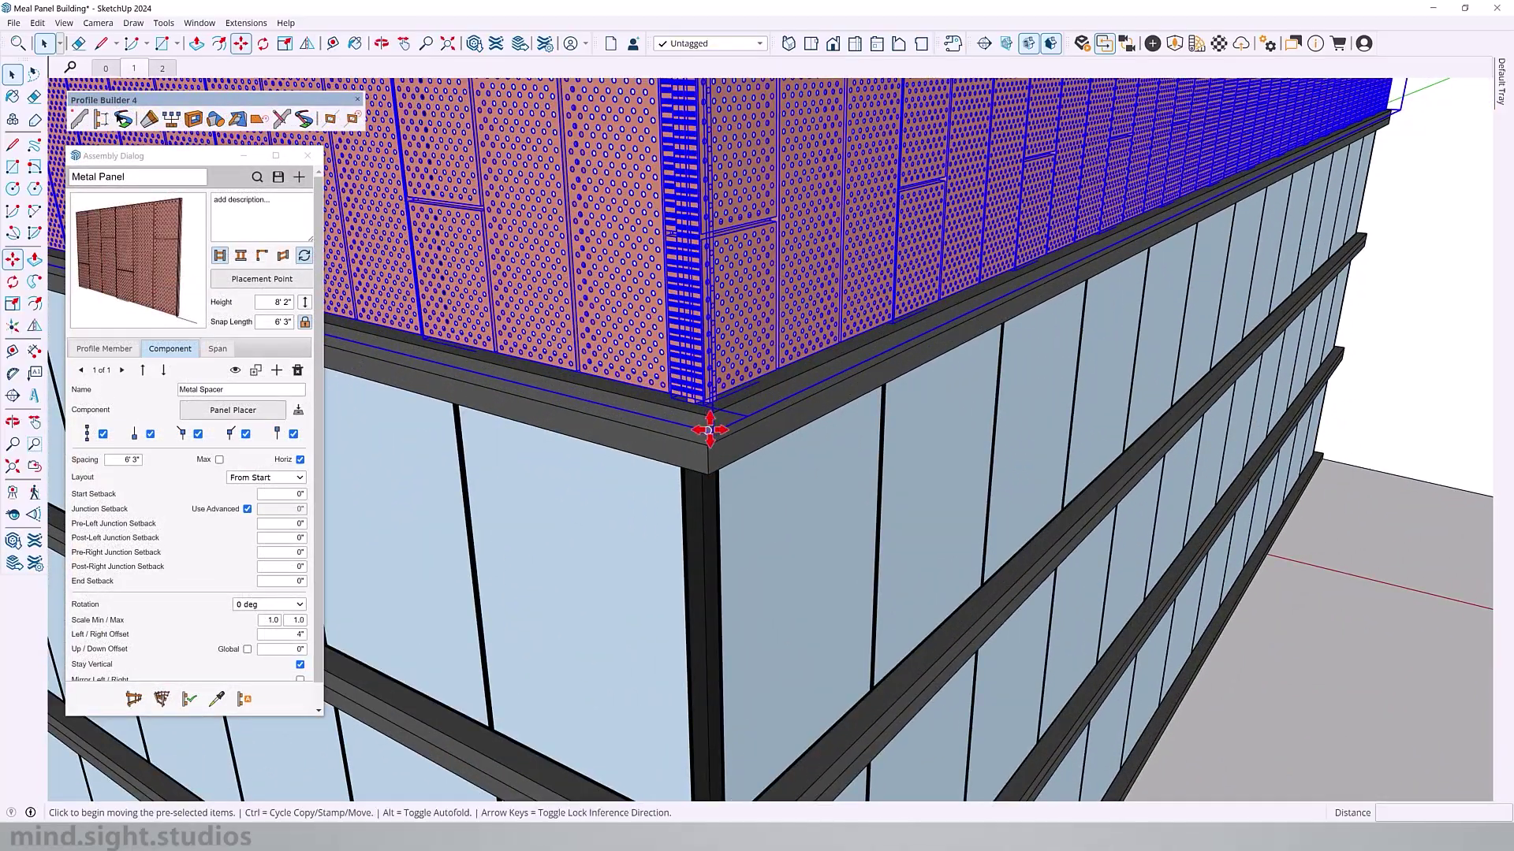
key(ctrl)
click(712, 428)
scroll(812, 457, down, 3)
scroll(739, 627, up, 5)
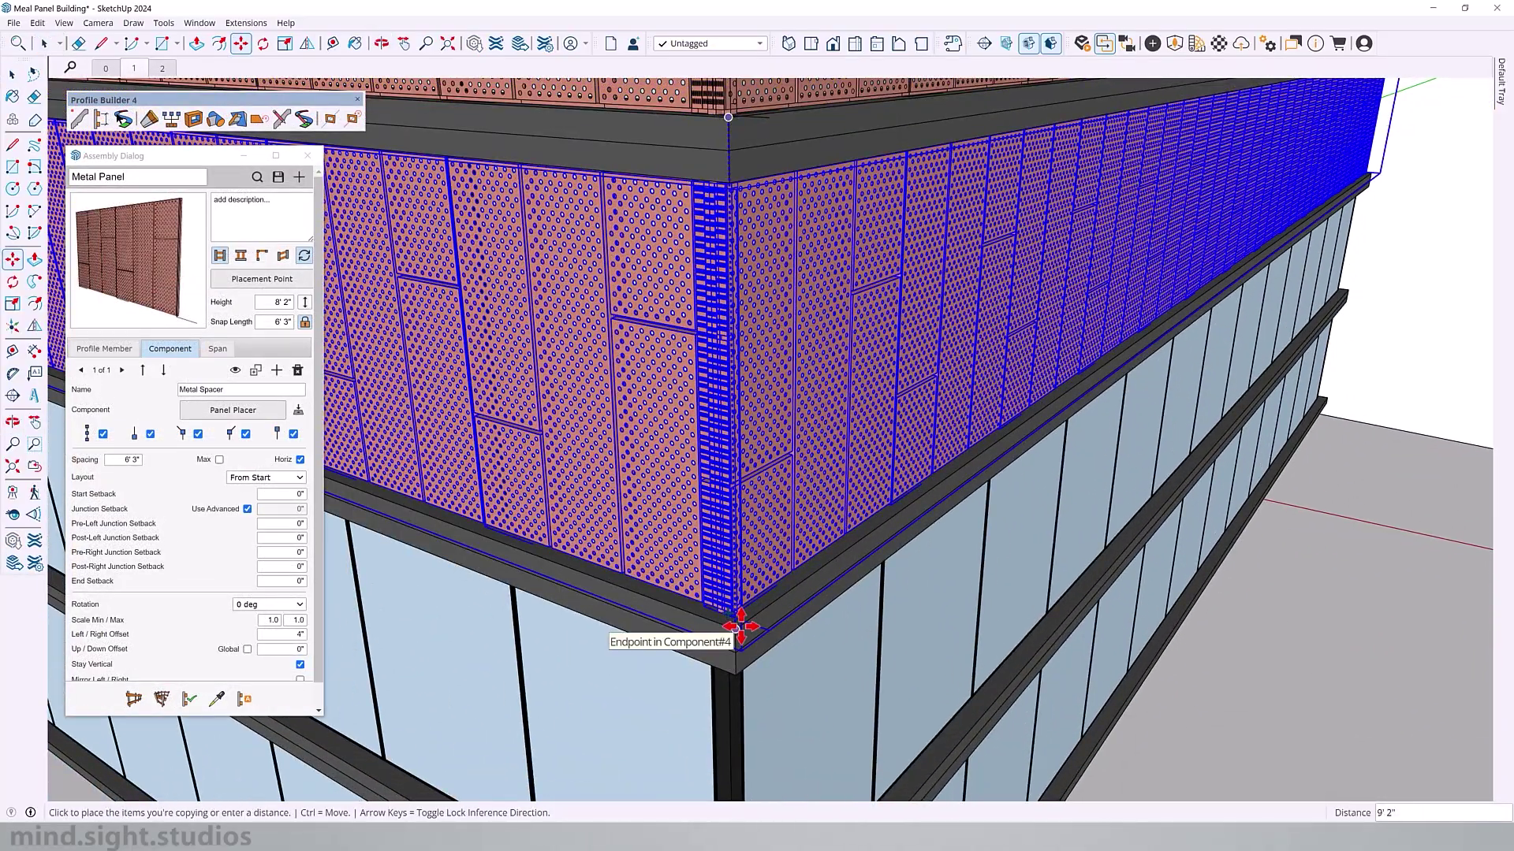
click(739, 626)
scroll(720, 311, down, 4)
text(*)
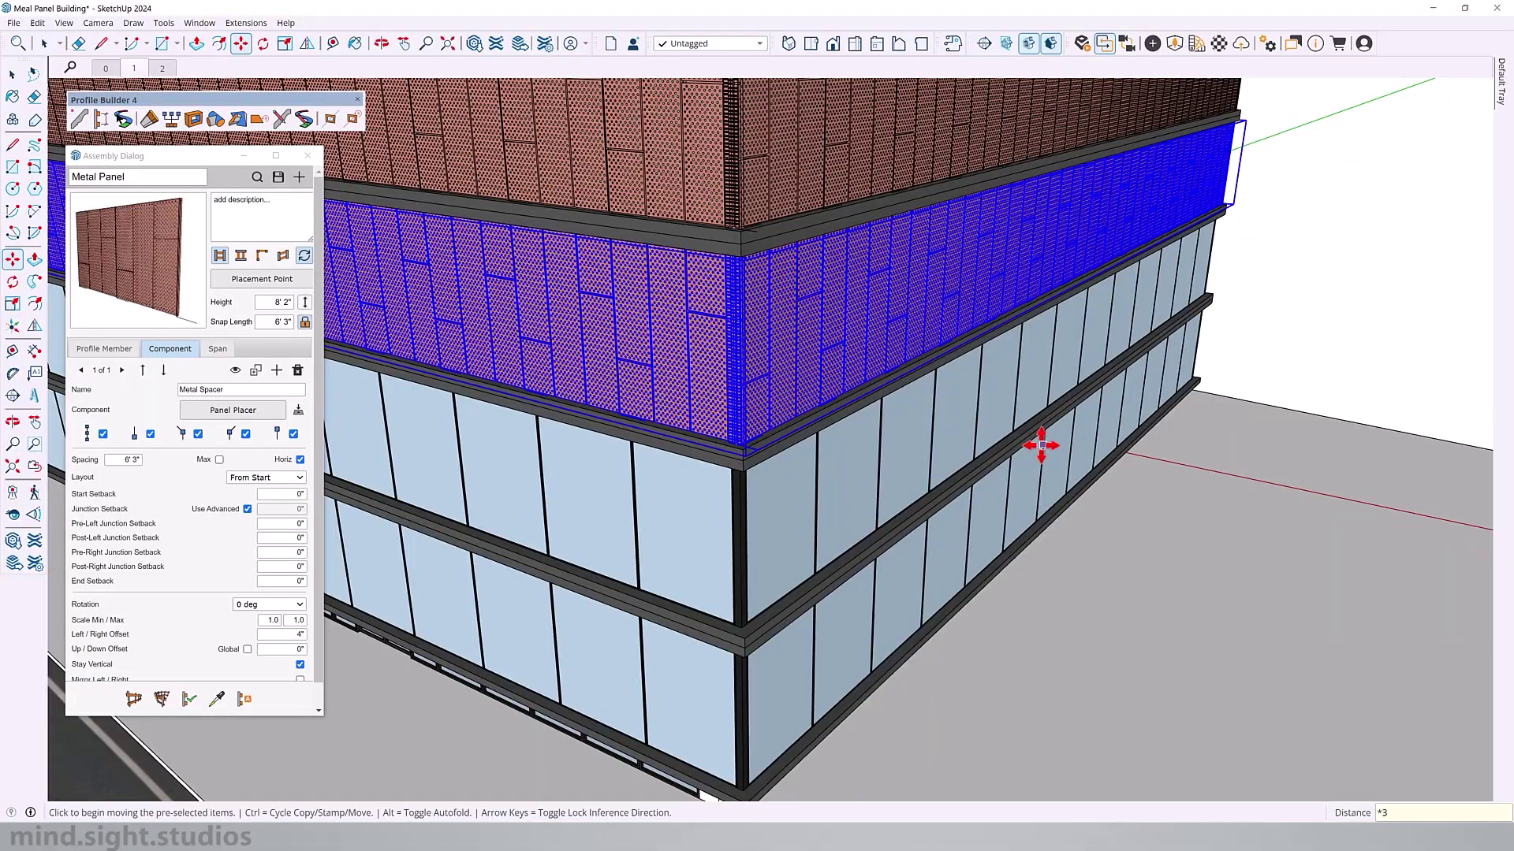
text(3)
key(Return)
Examine the panelled floors of the whole building and how the perforated panels and spacers meet at its corner.
scroll(1041, 446, down, 3)
middle_drag(838, 460, 763, 591)
scroll(914, 236, up, 4)
click(769, 220)
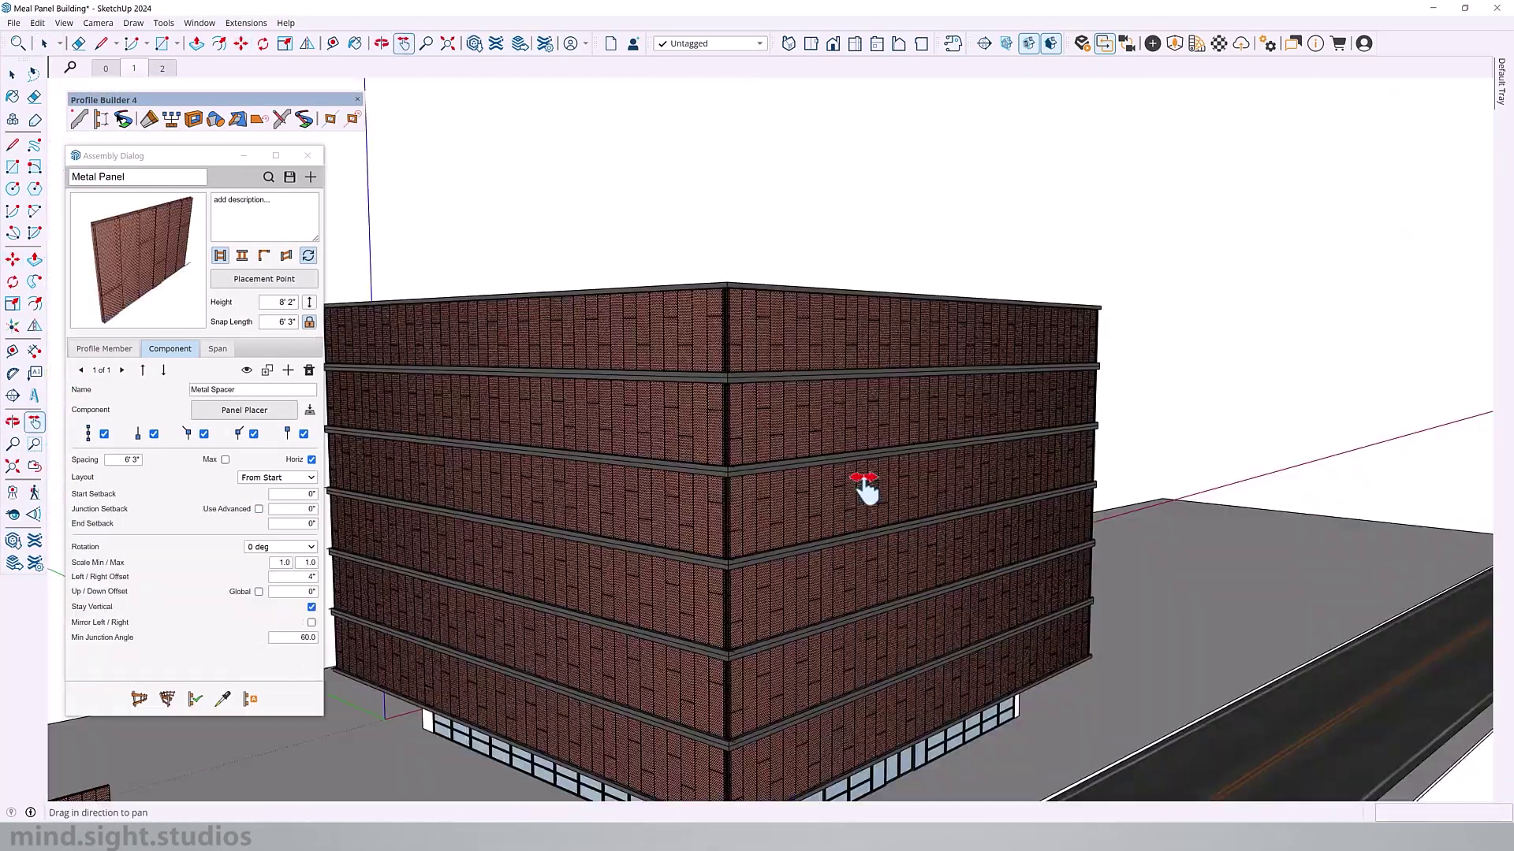
shift+middle_drag(865, 489, 826, 505)
scroll(726, 297, up, 10)
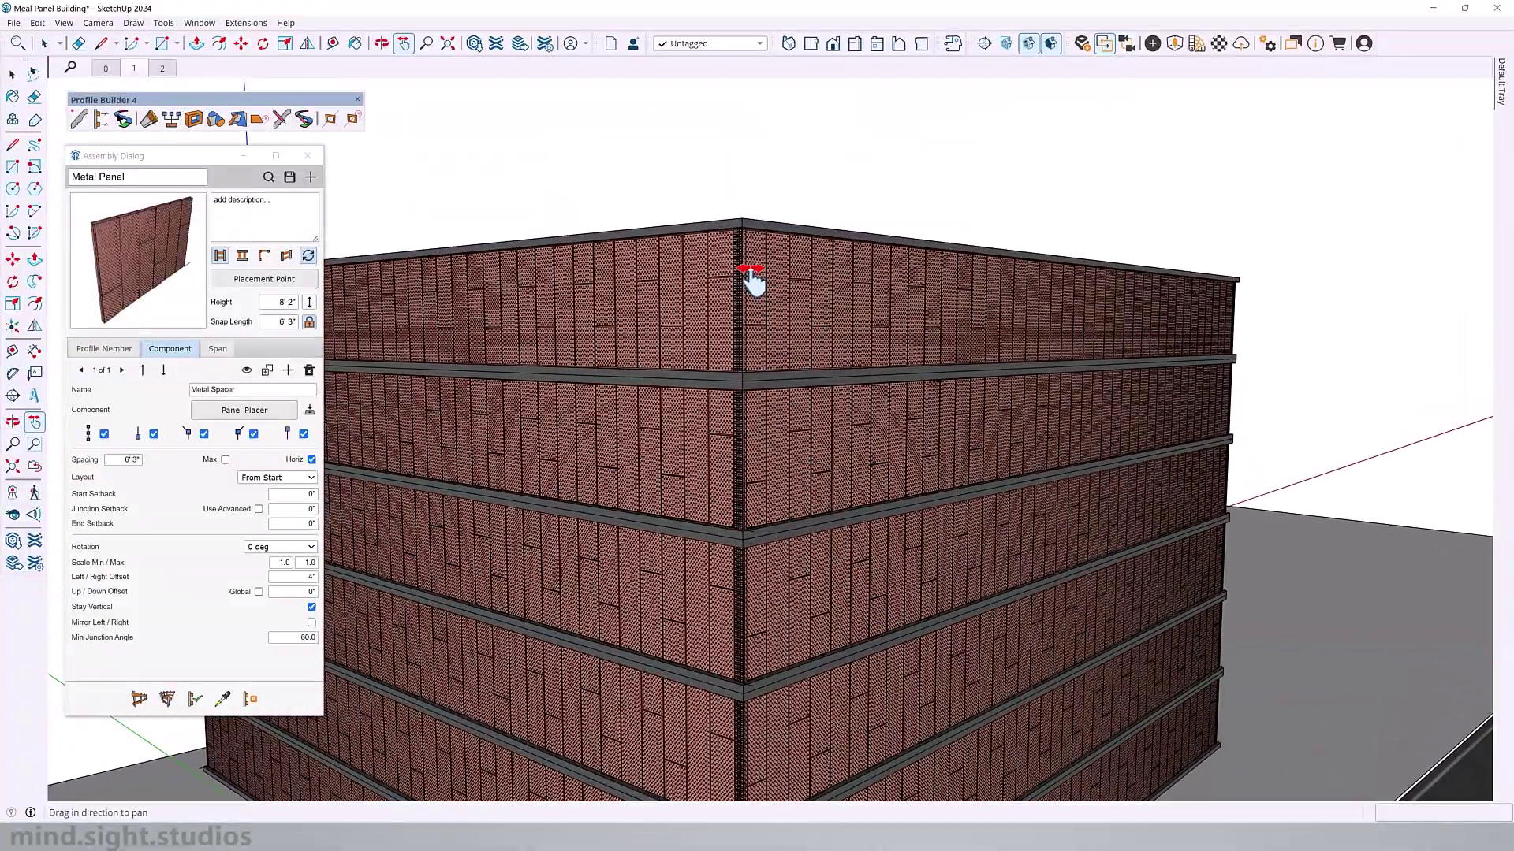
scroll(915, 473, down, 5)
scroll(919, 476, up, 6)
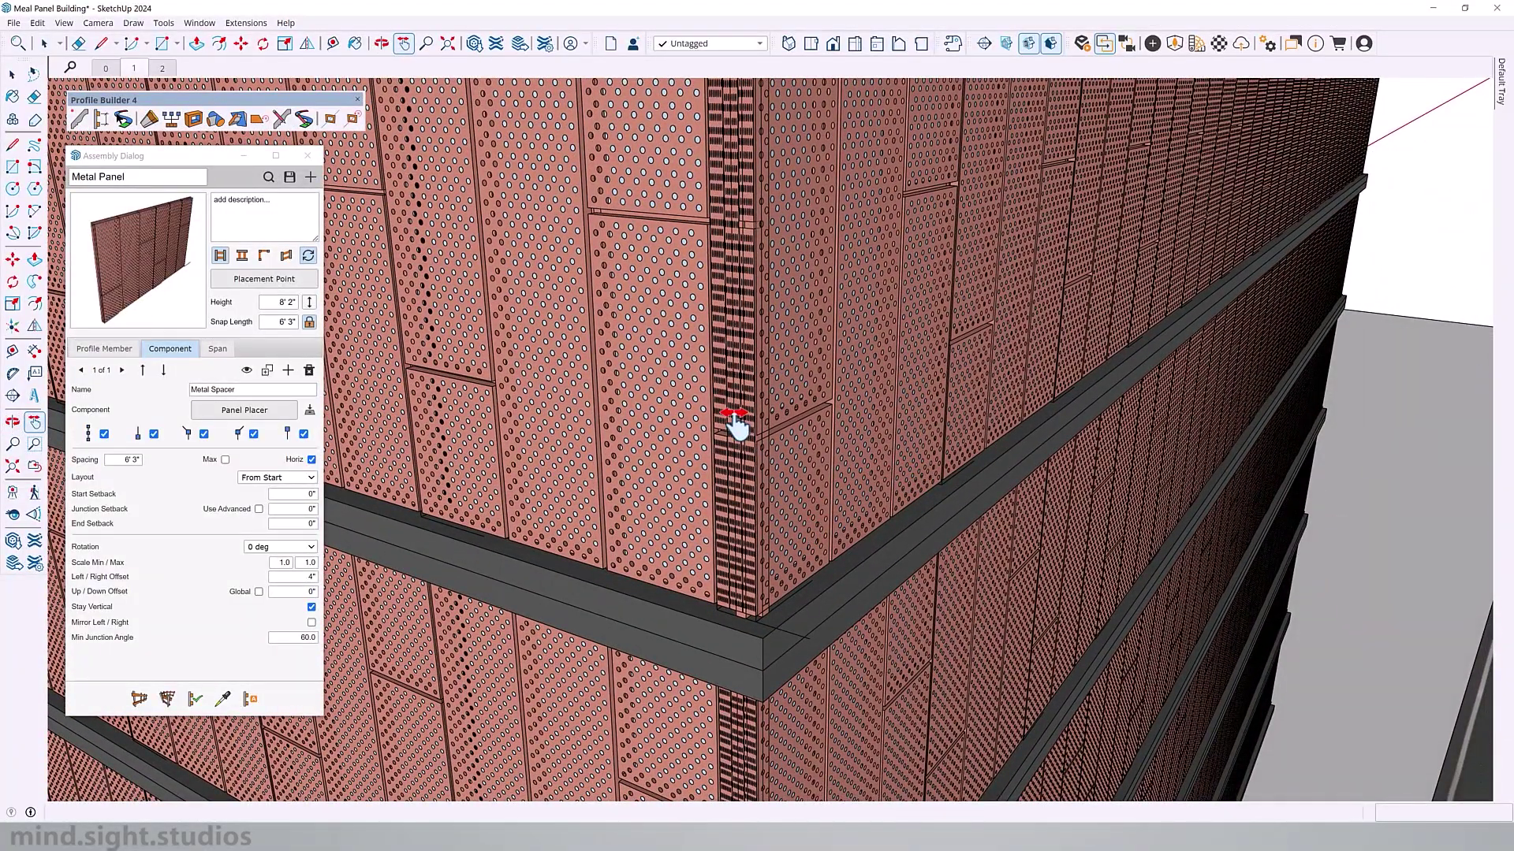
key(space)
scroll(703, 201, up, 4)
middle_drag(730, 239, 766, 254)
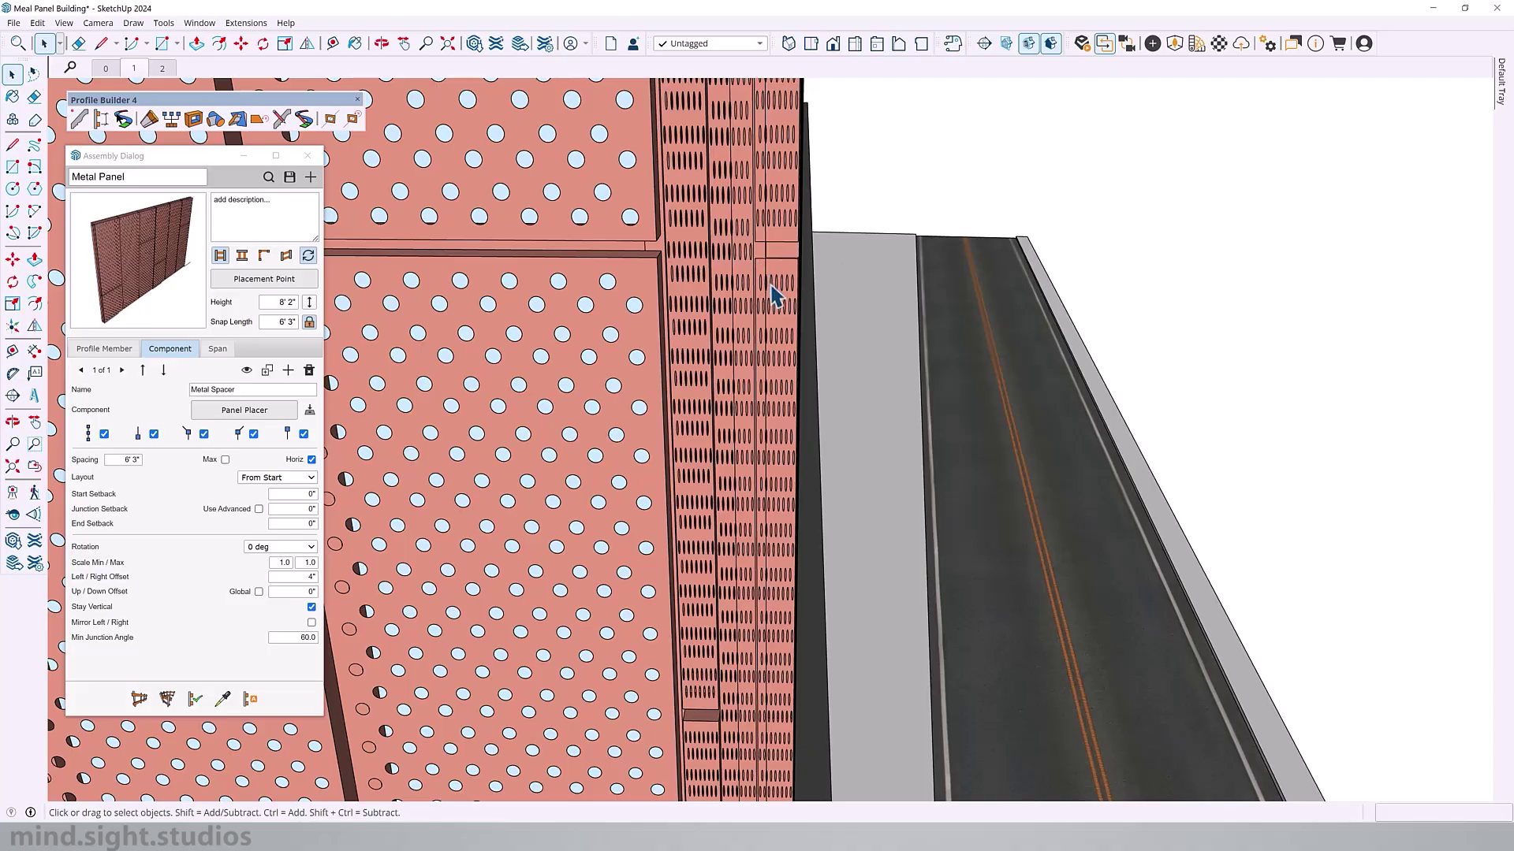
middle_drag(770, 297, 558, 340)
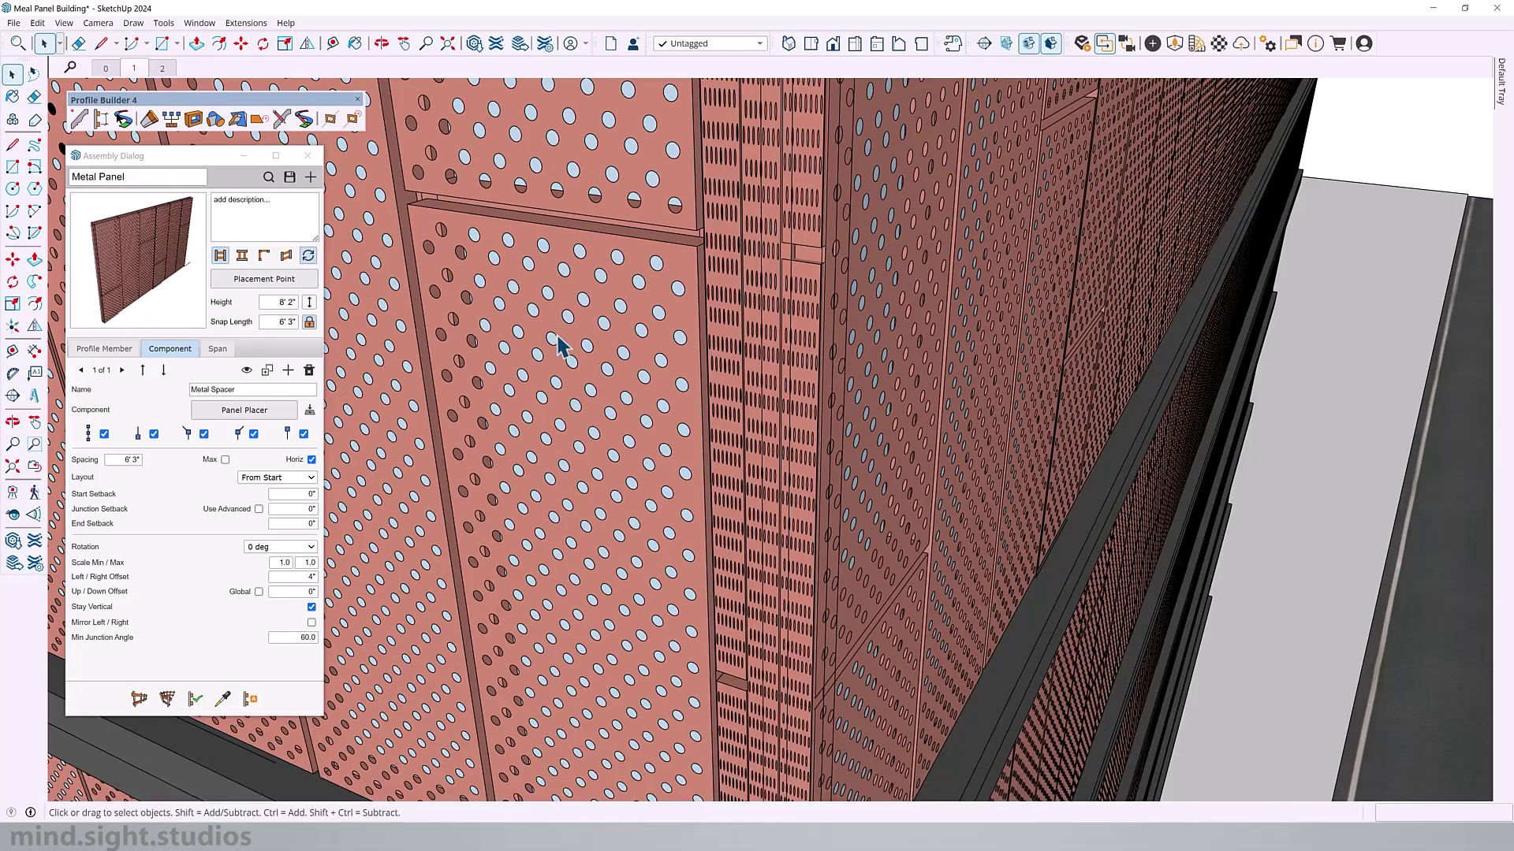
middle_drag(558, 345, 664, 383)
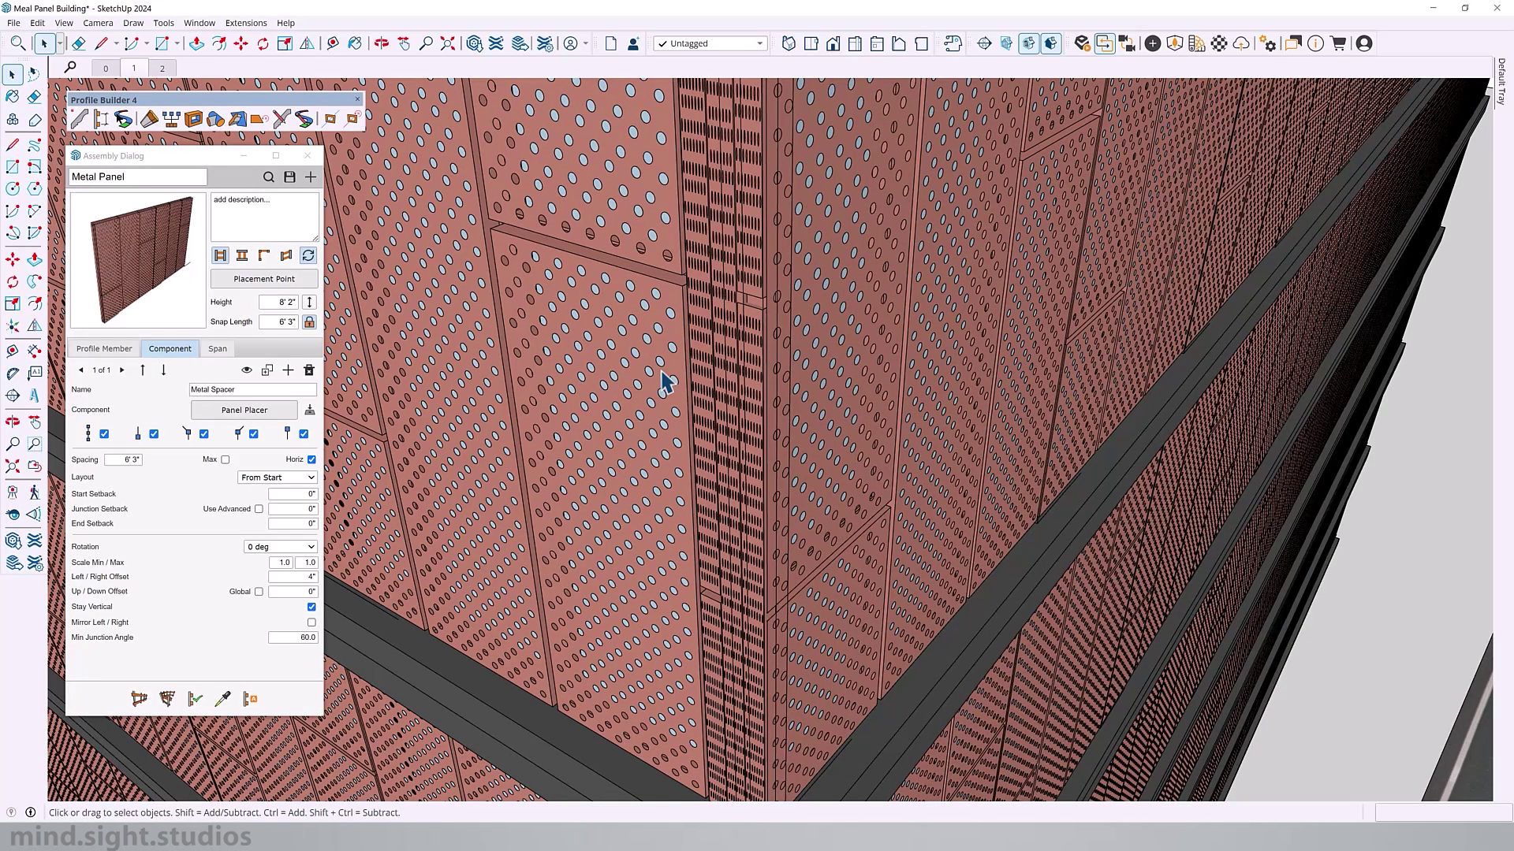
Select the Metal Panel assembly at the building corner and enable advanced junction setbacks for its Metal Spacer component.
click(664, 383)
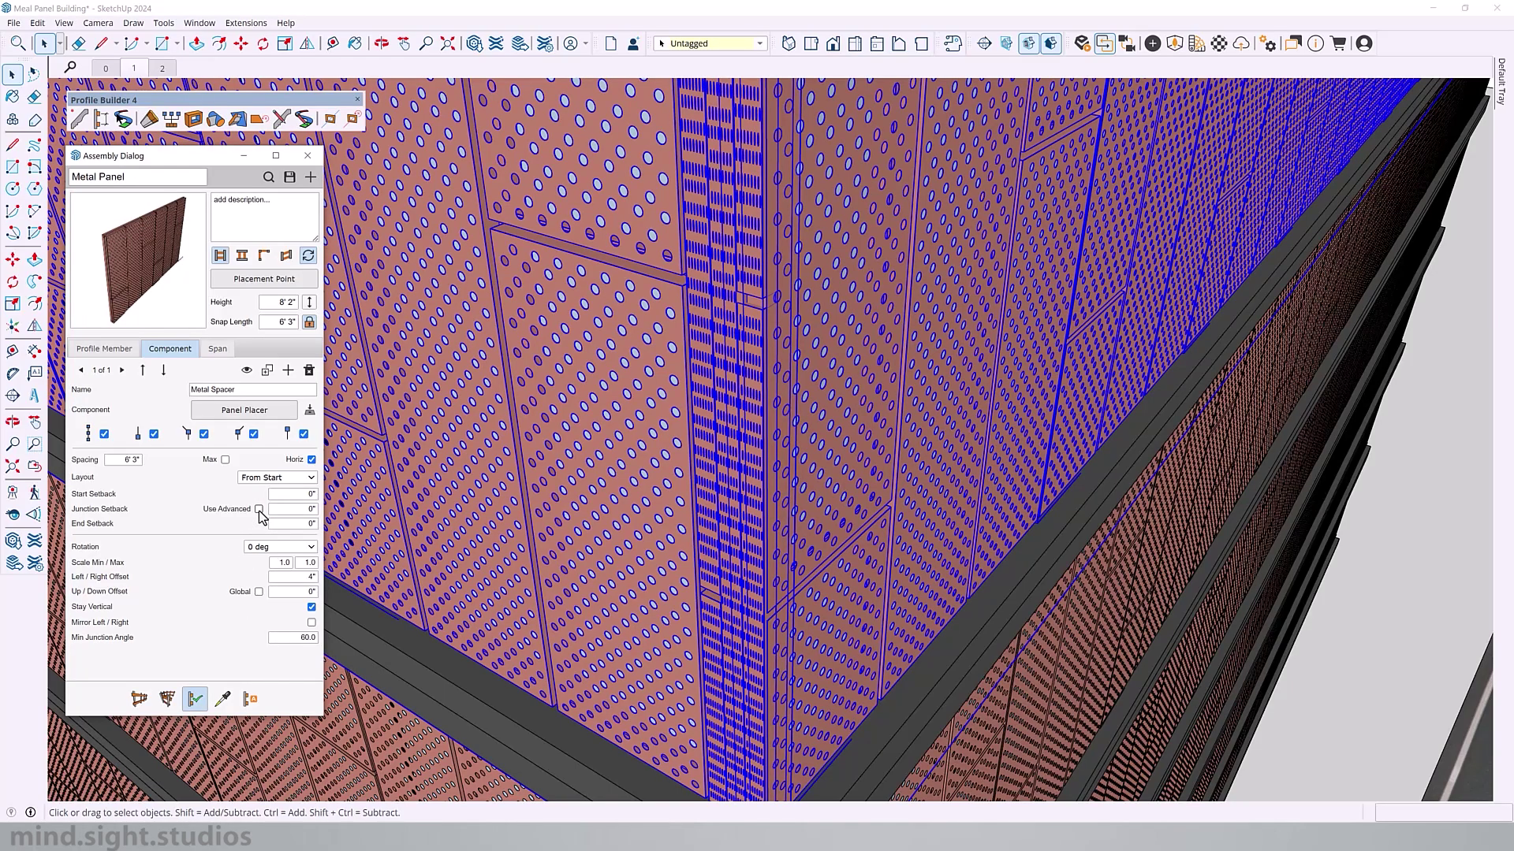
click(258, 509)
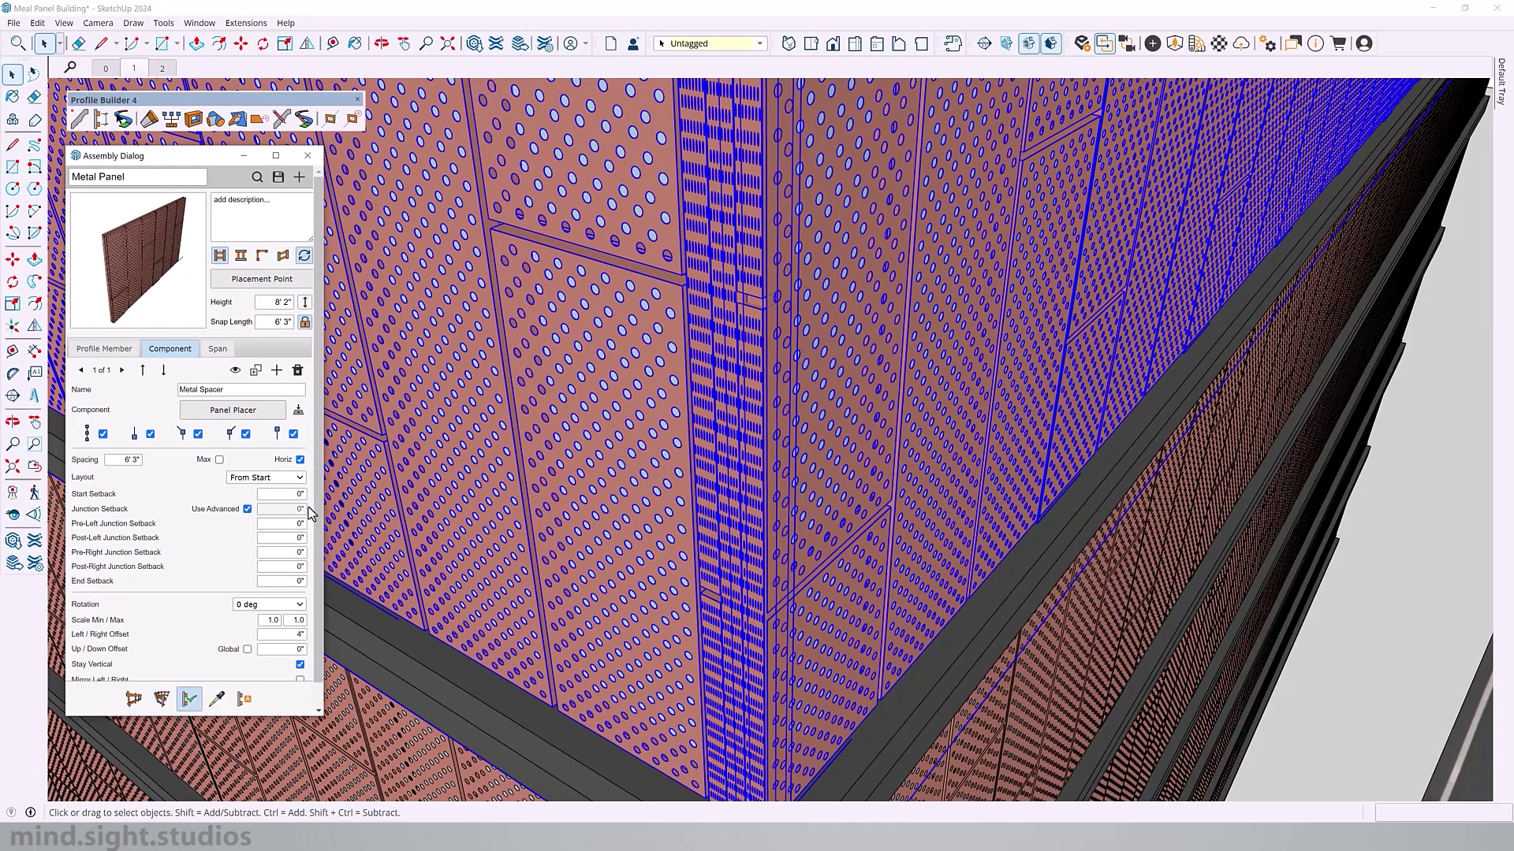
scroll(735, 481, up, 2)
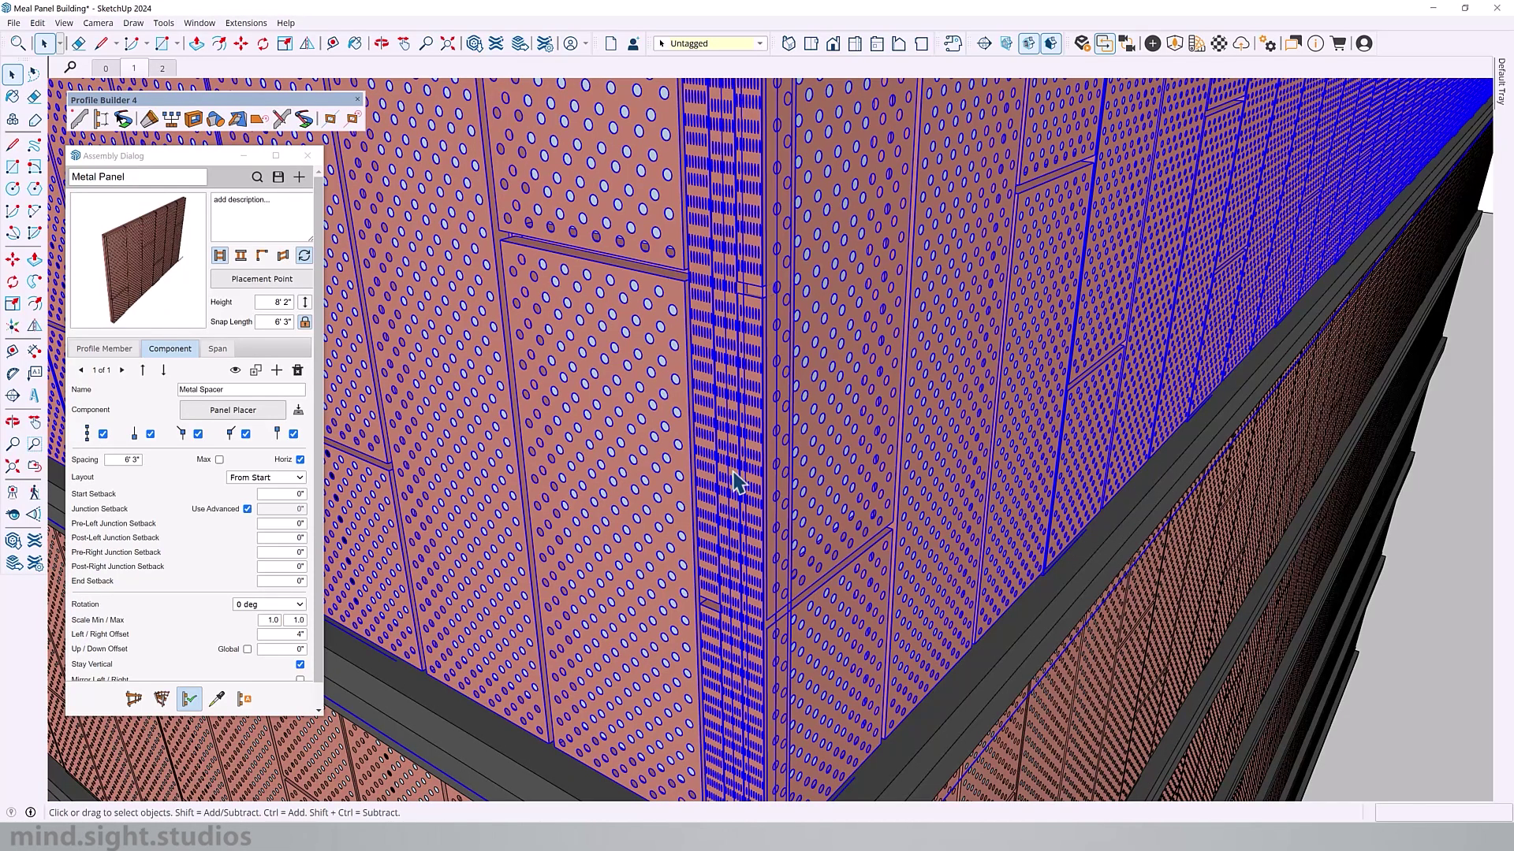
scroll(735, 482, down, 2)
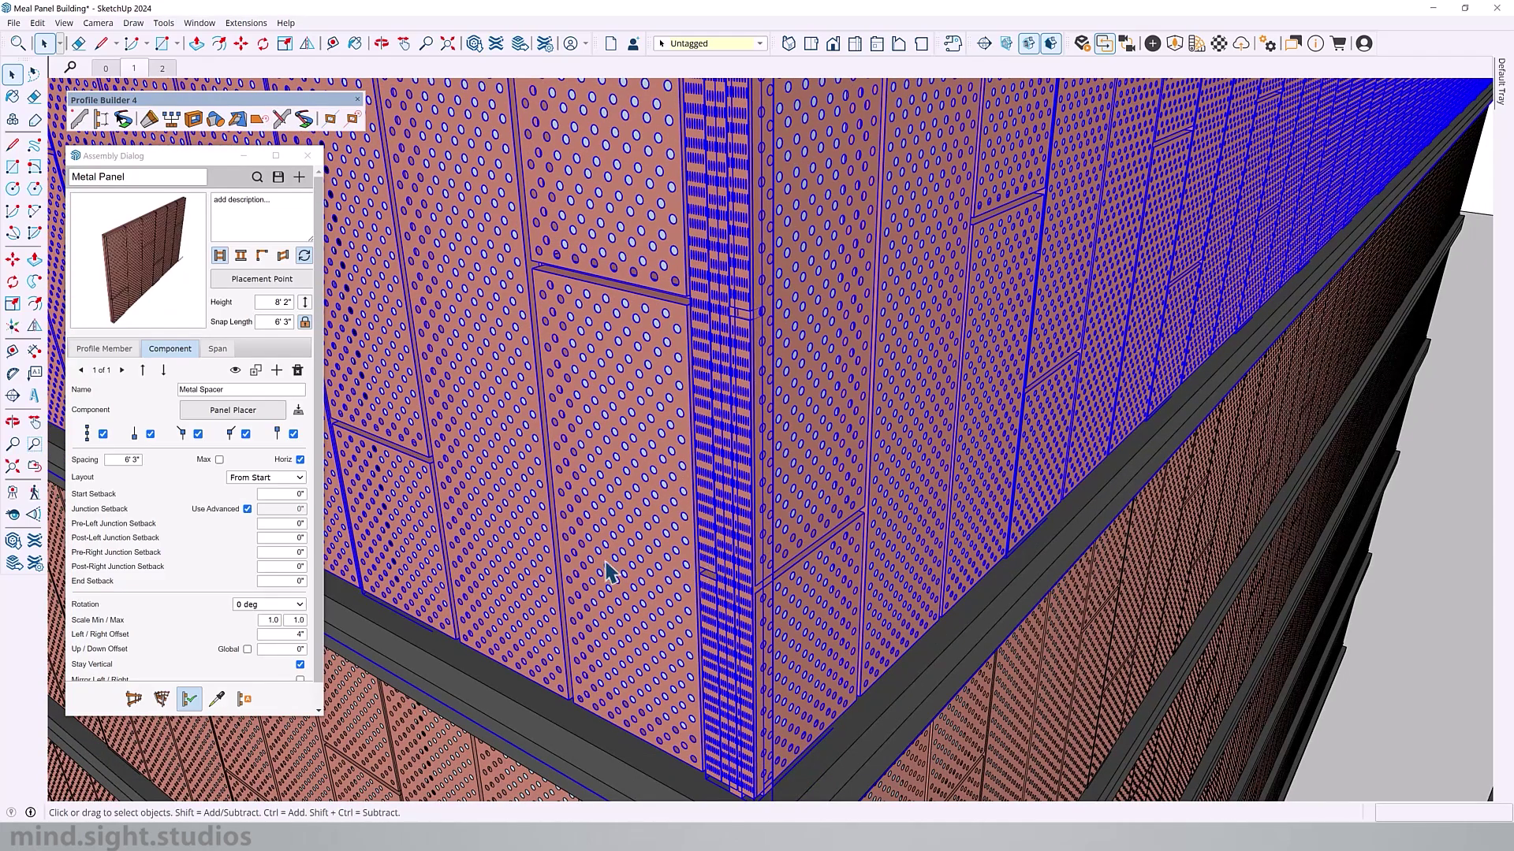
Set the Metal Spacer's pre-left and post-left junction setbacks to 4" each.
click(275, 523)
text(4)
click(277, 541)
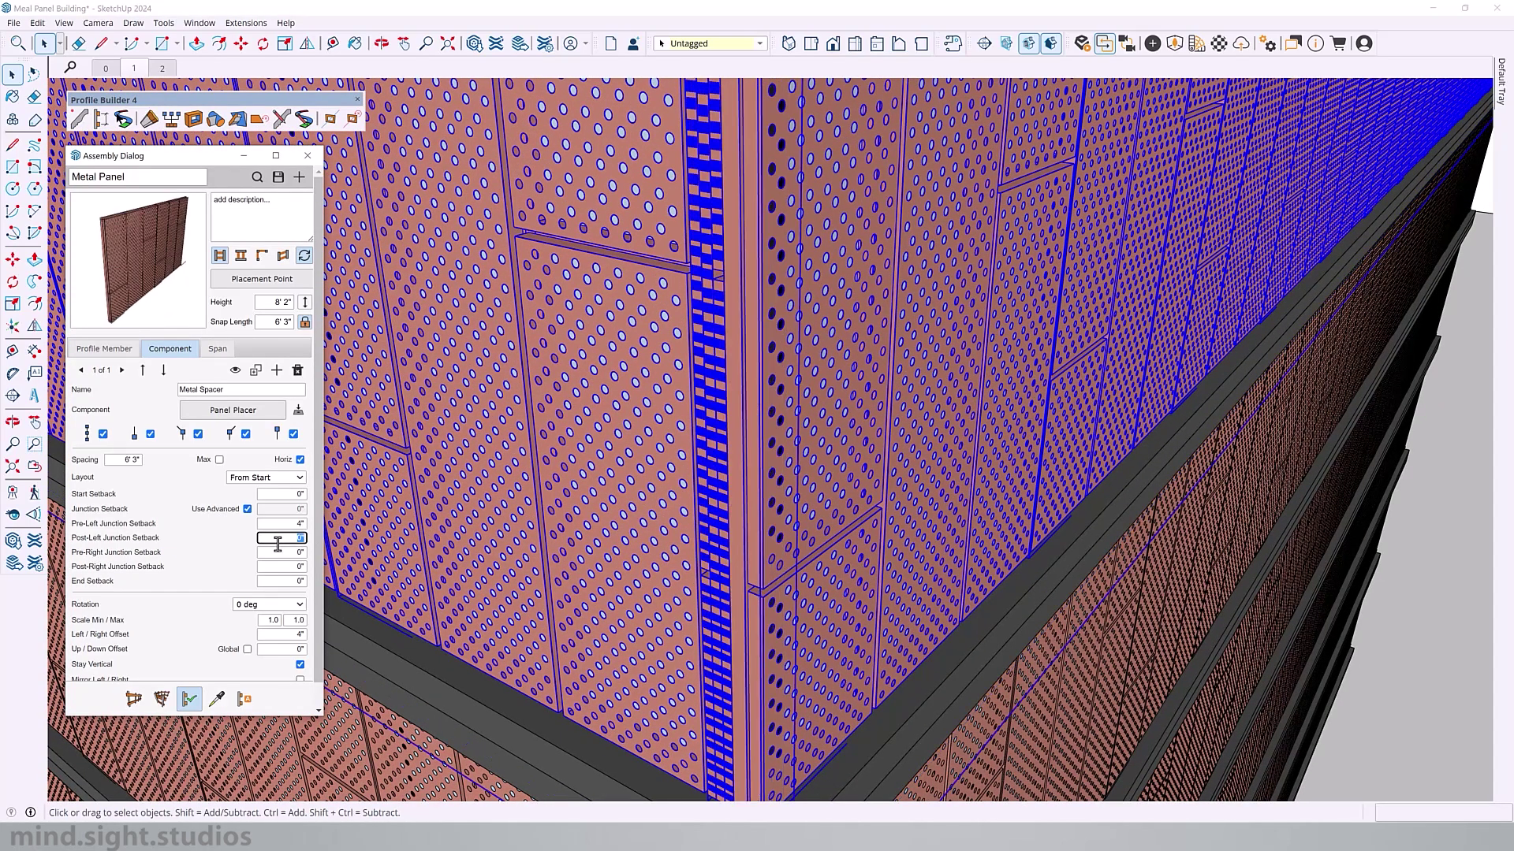
text(4)
click(276, 553)
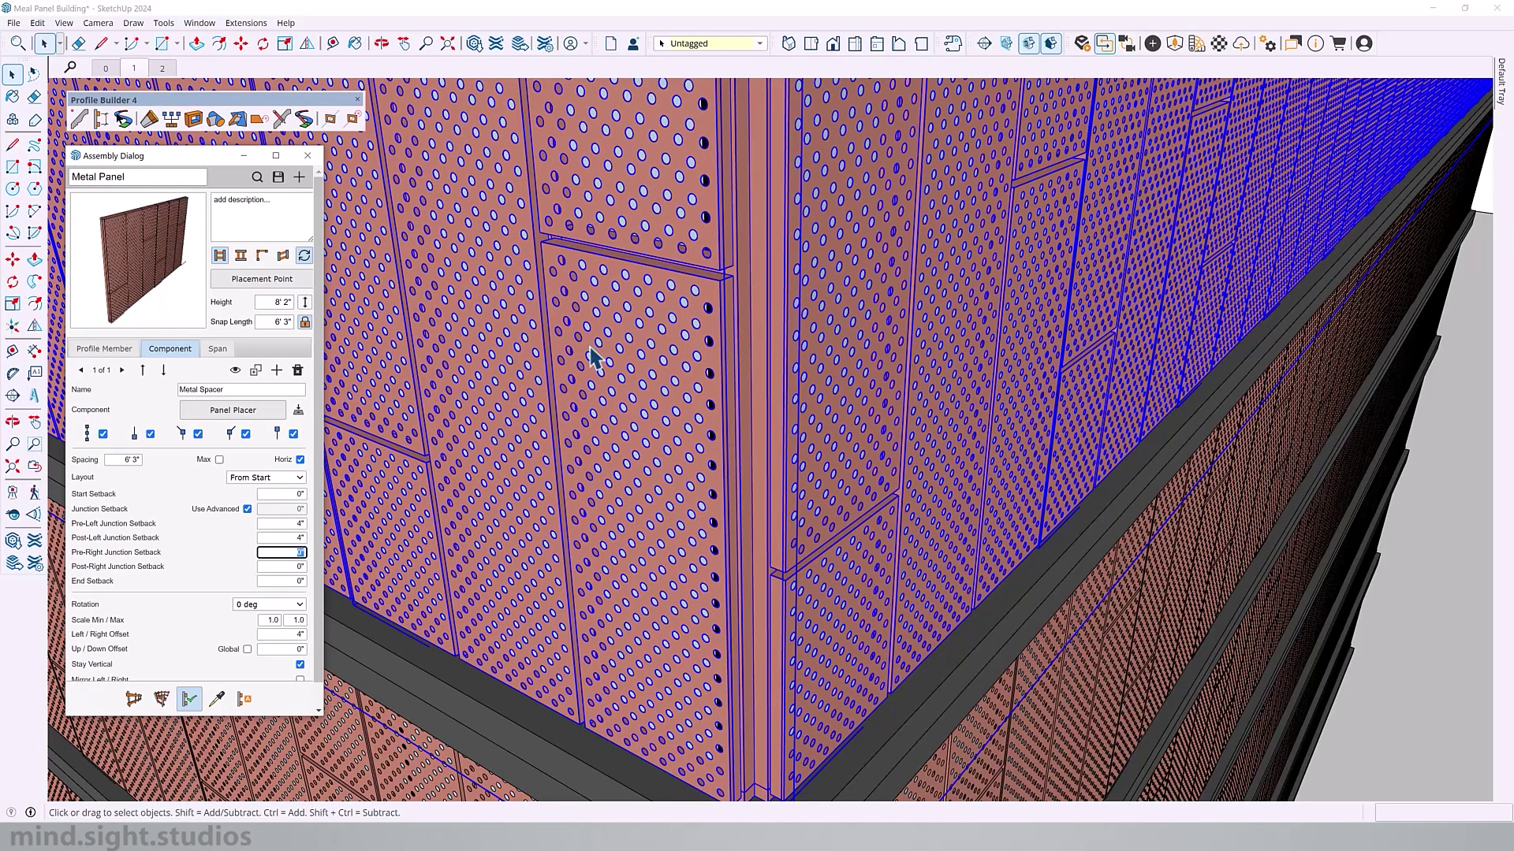
Measure with the Line tool from the corner spacer to the next joints along the top of the metal panel wall.
scroll(793, 418, down, 10)
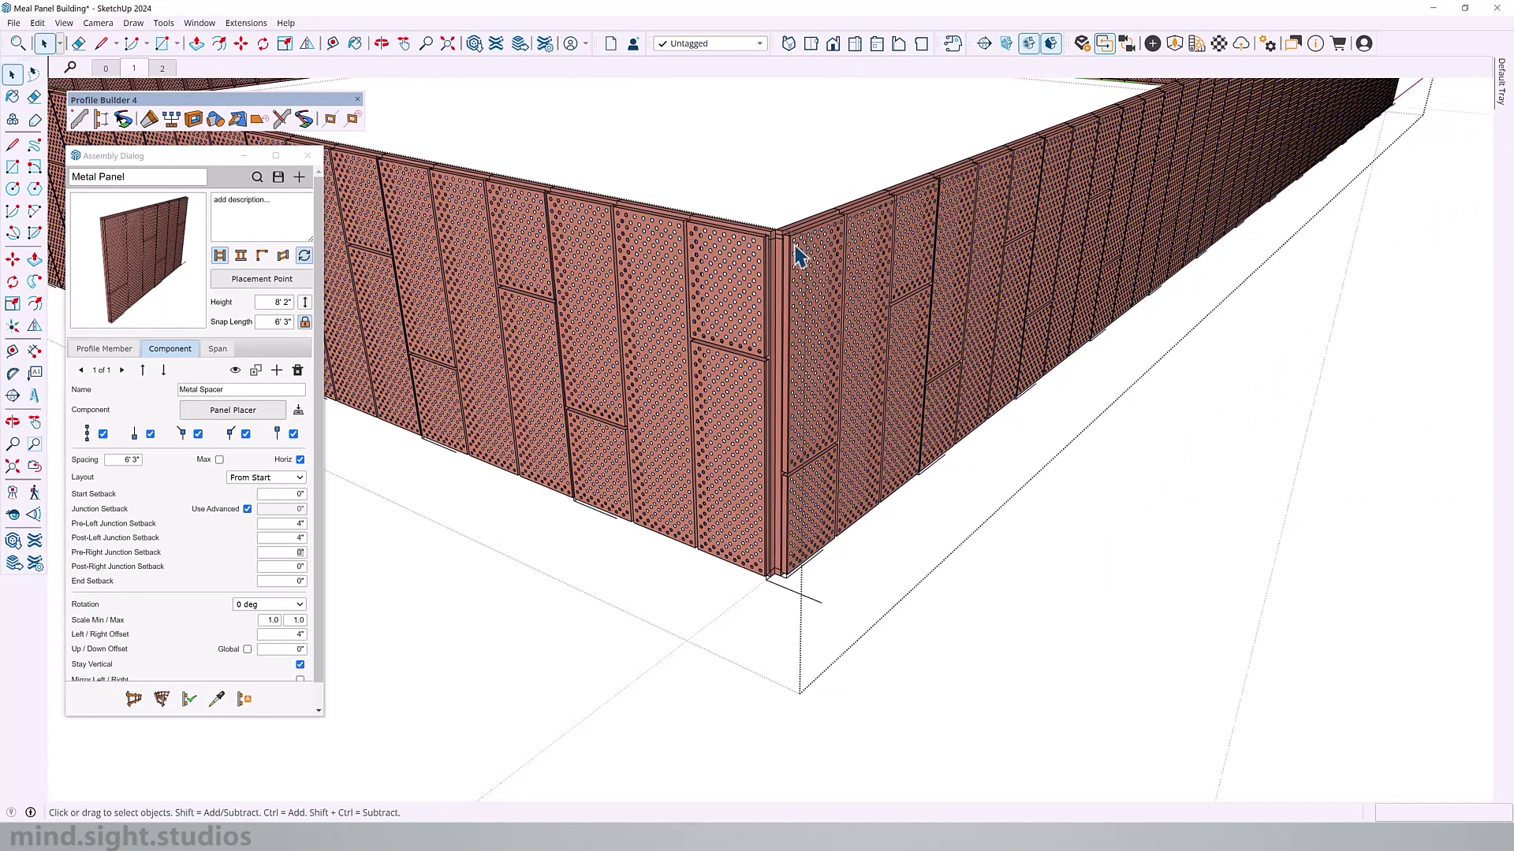
scroll(796, 256, up, 5)
key(l)
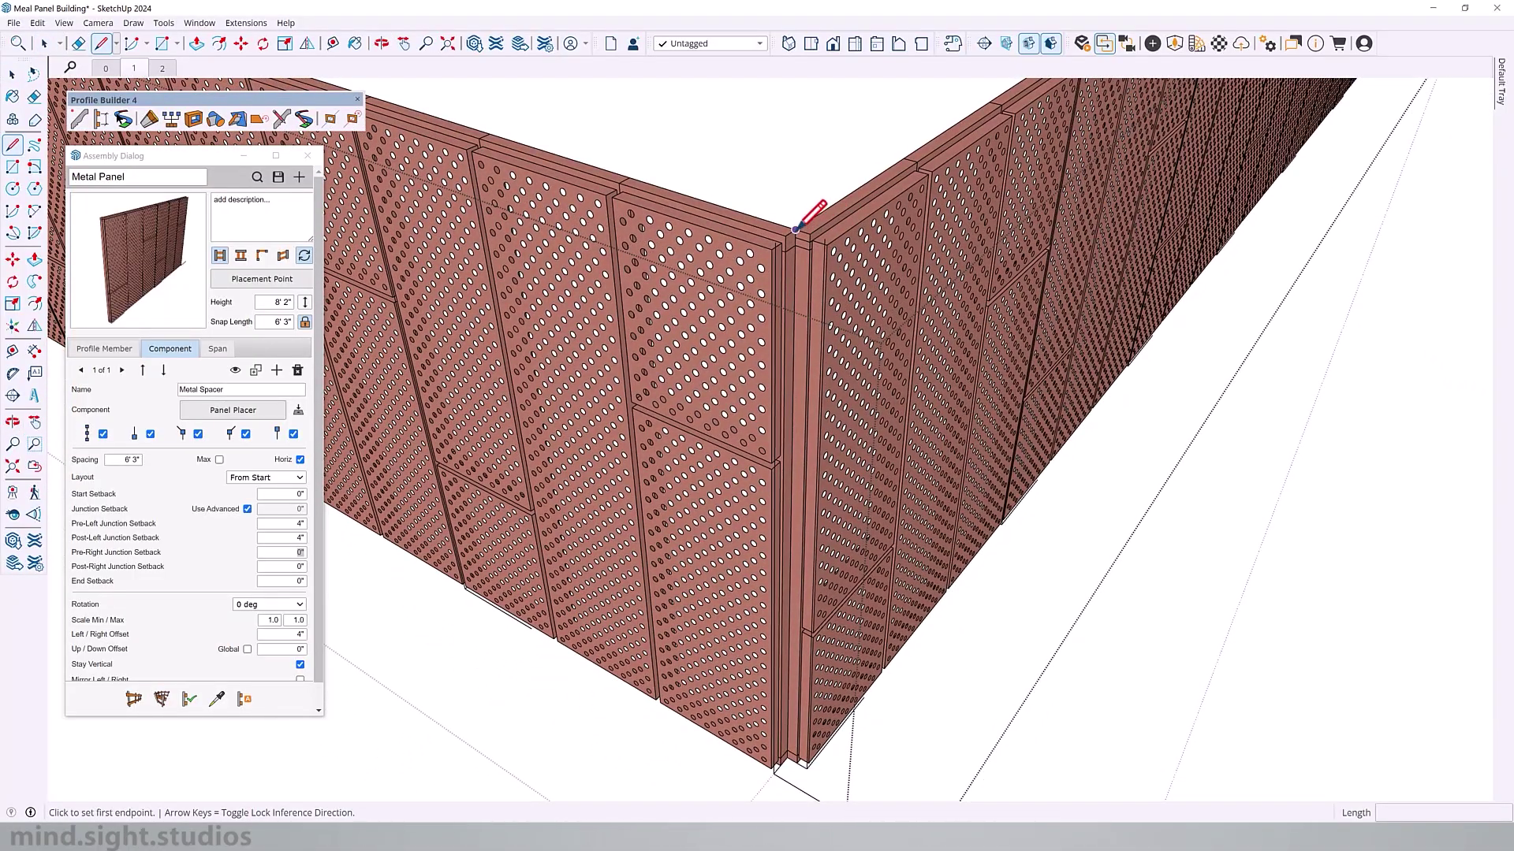
click(795, 230)
shift+middle_drag(774, 233, 994, 392)
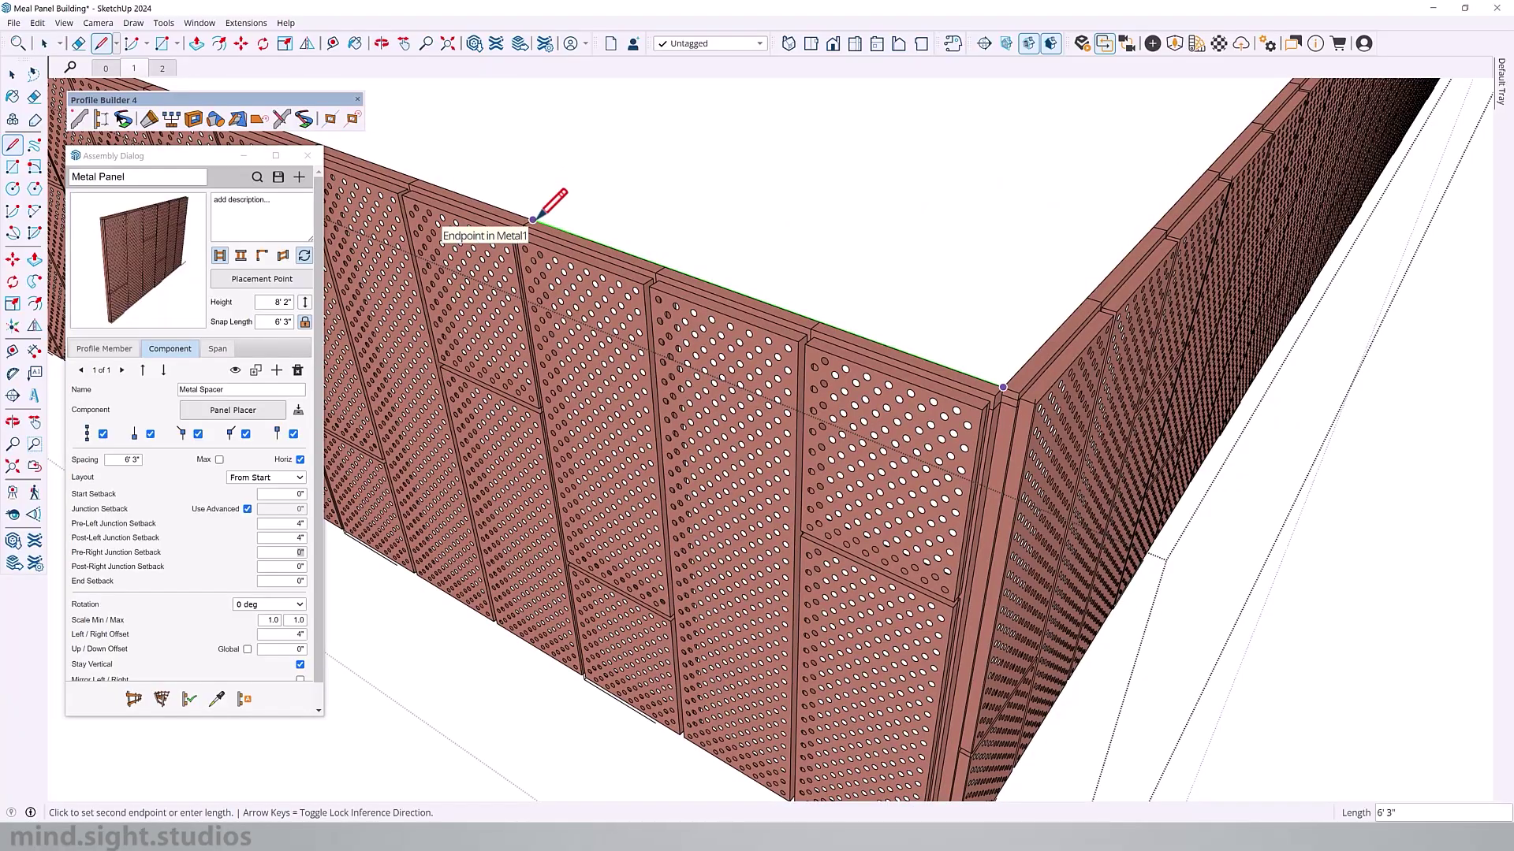
middle_drag(540, 222, 1017, 187)
key(space)
Select the Metal Panel assemblies on the remaining floors and apply the updated junction setback settings to them.
middle_drag(859, 347, 798, 236)
scroll(801, 290, down, 3)
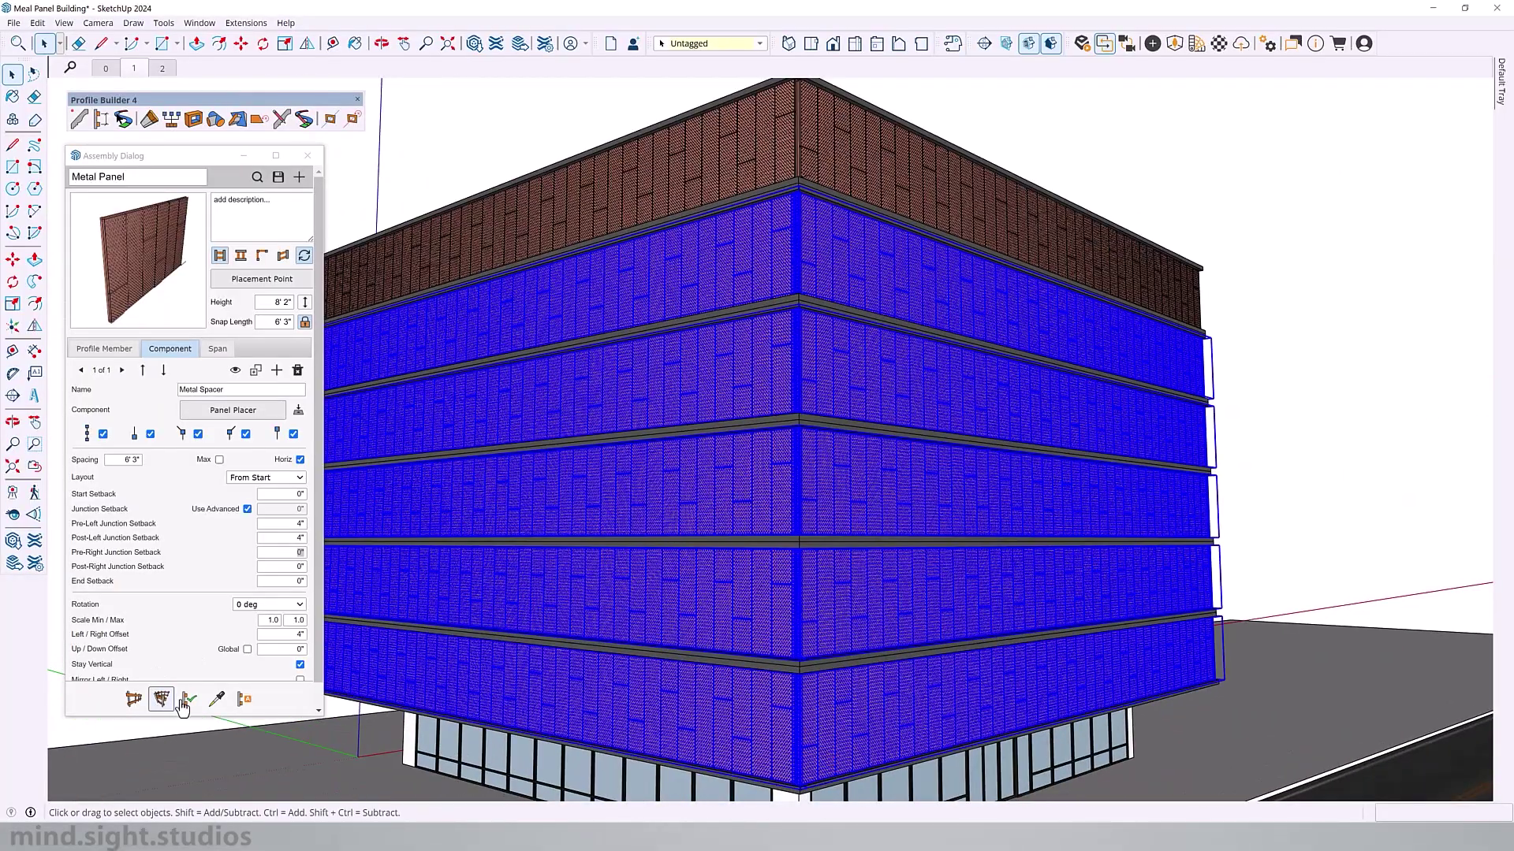
click(188, 702)
click(188, 702)
middle_drag(785, 324, 822, 375)
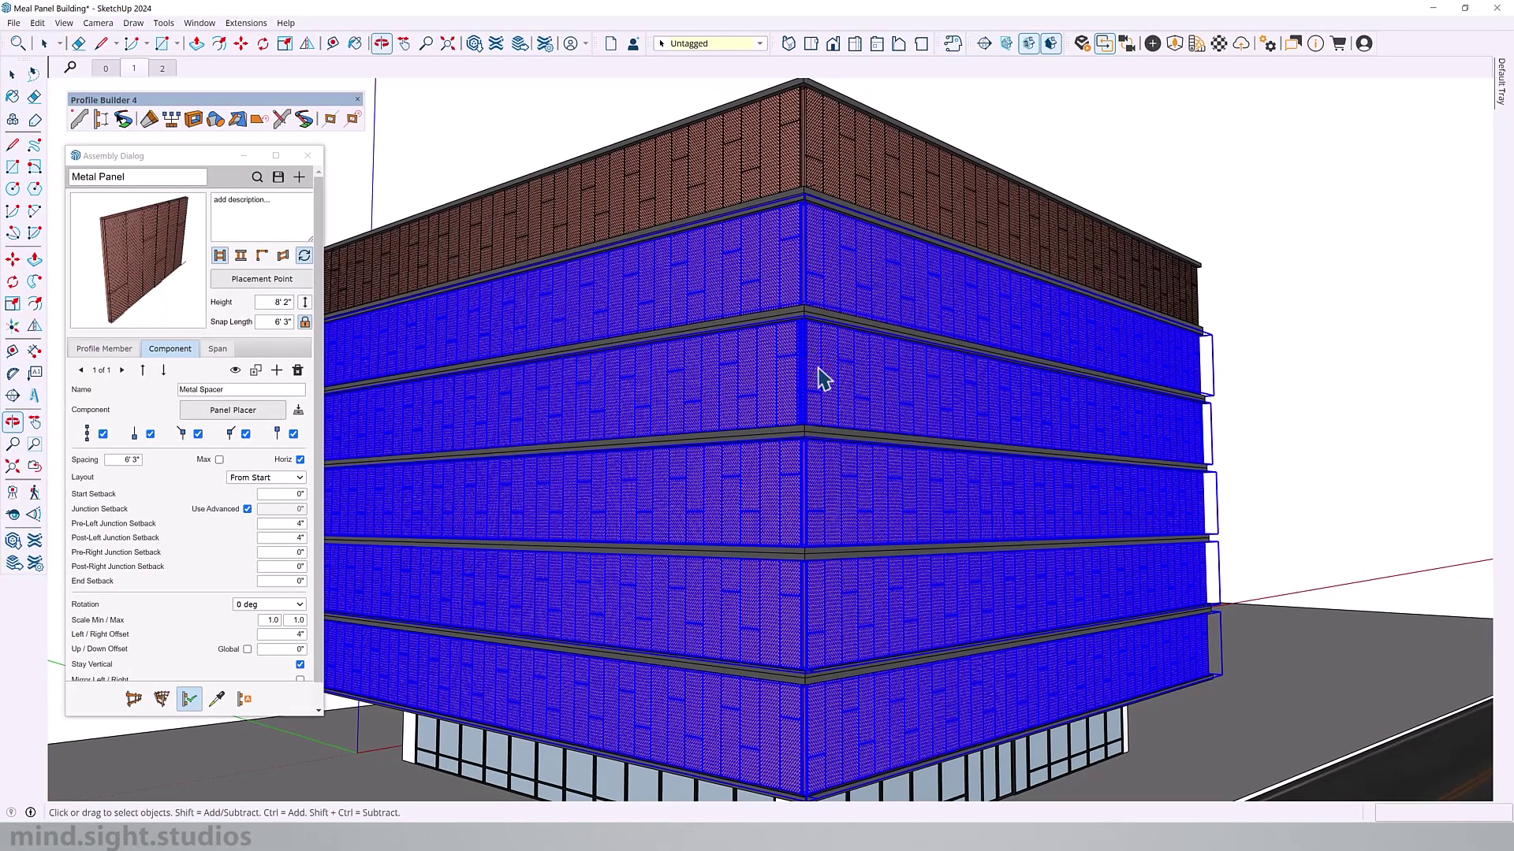
click(823, 377)
click(188, 700)
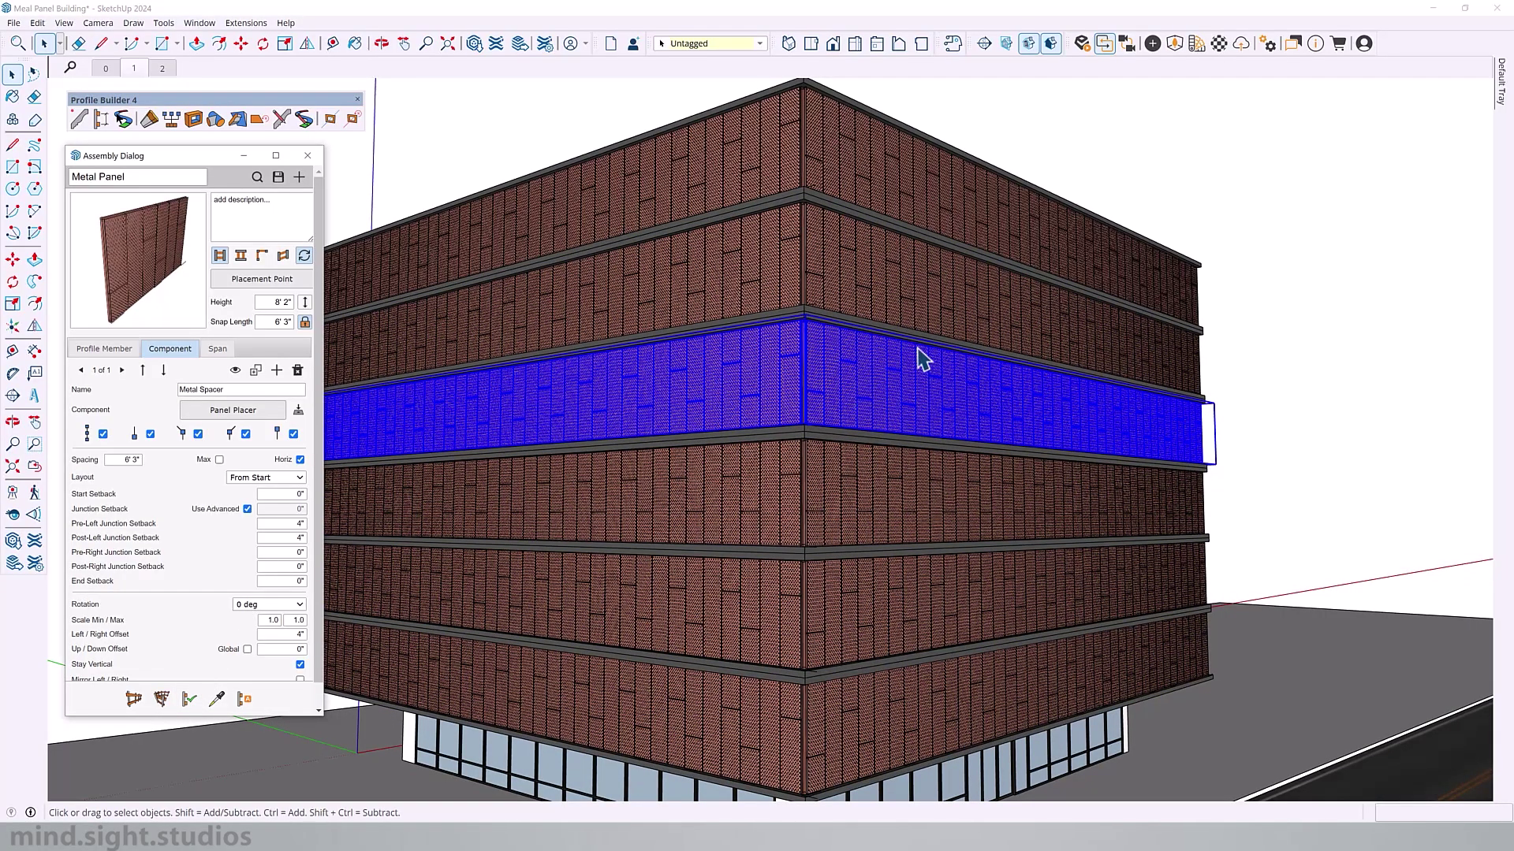
click(1323, 230)
Change the top floor assembly's Metal Panel 1 span to the alternating pattern that starts with a panel.
middle_drag(1323, 231, 792, 339)
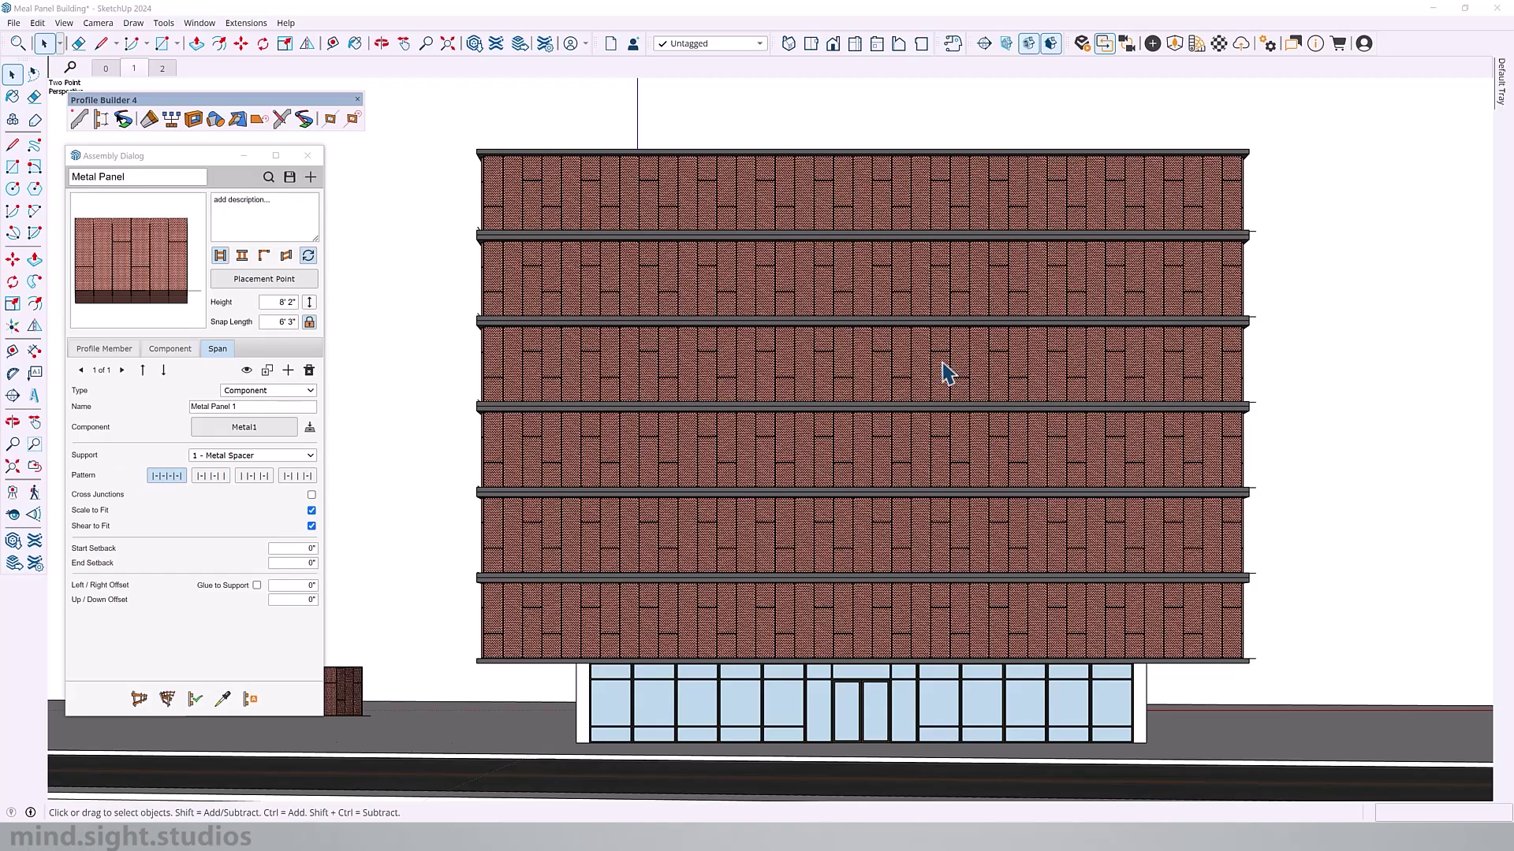
click(180, 486)
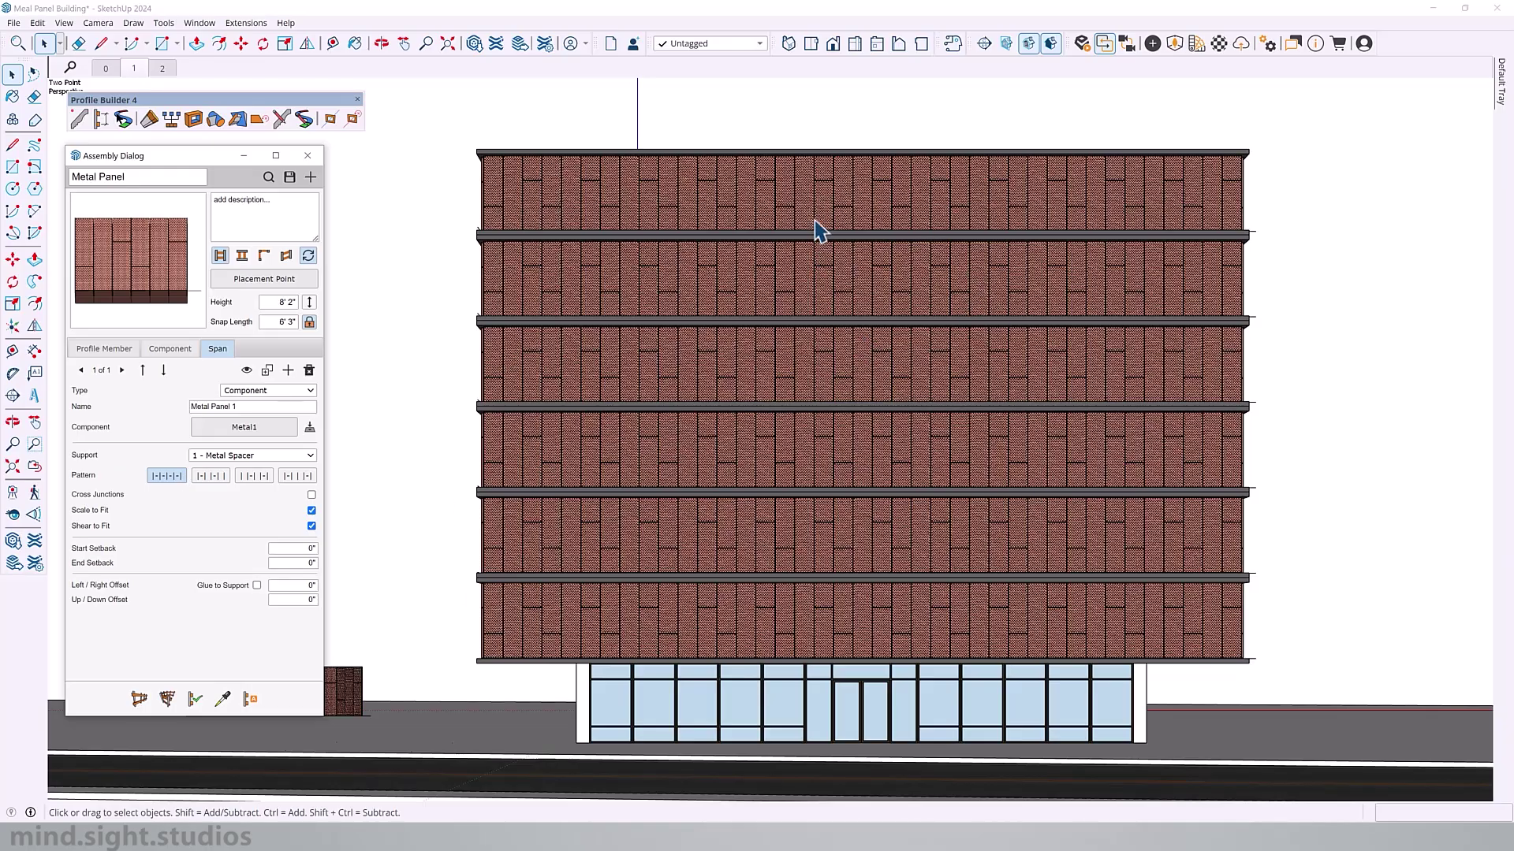
click(810, 217)
click(195, 700)
click(211, 476)
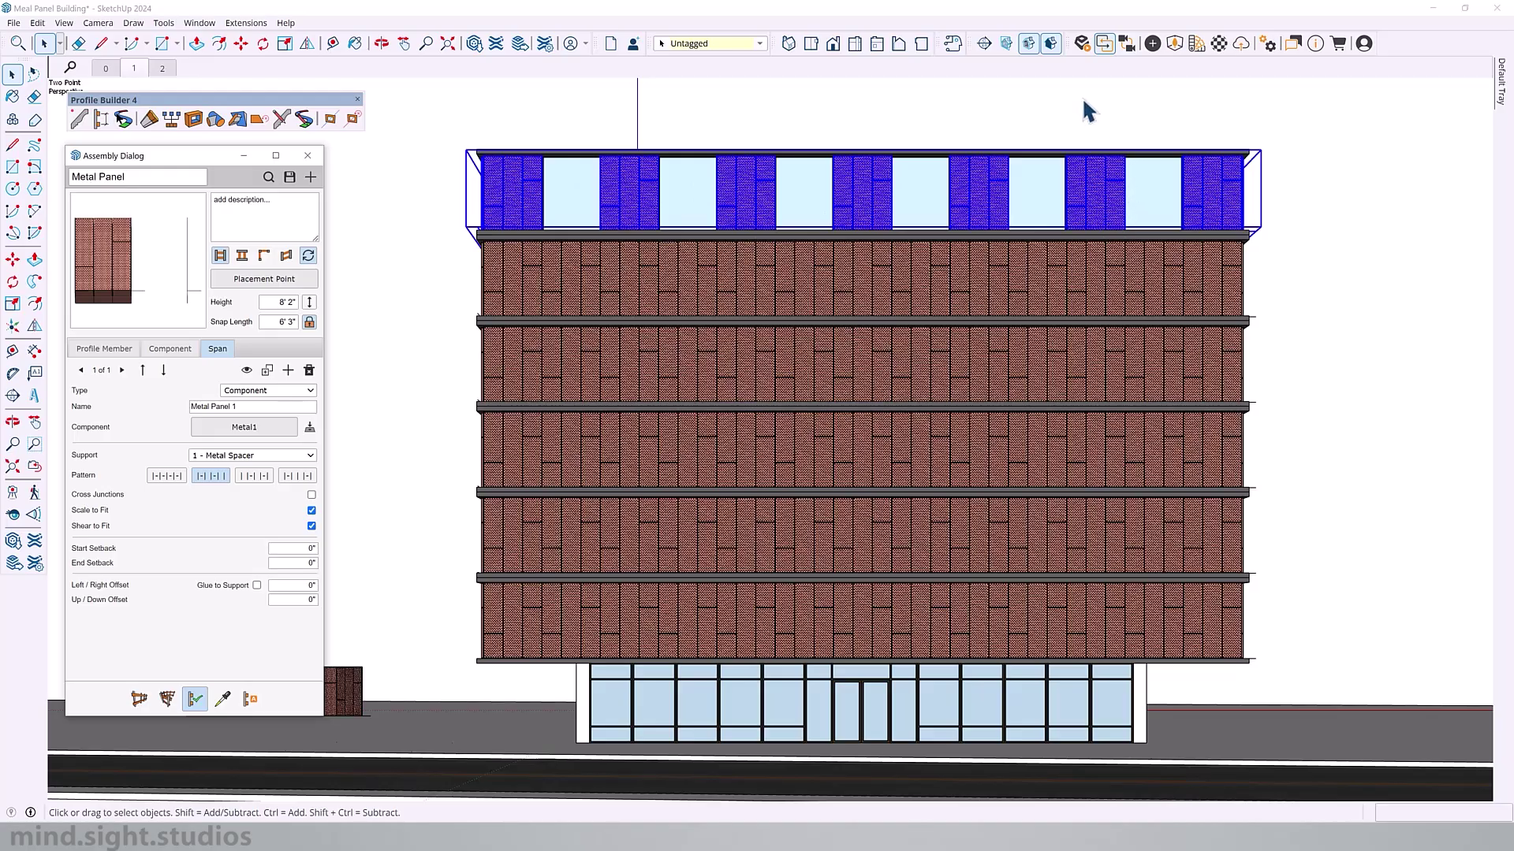
Apply the alternating span pattern to the Metal Panel assemblies on the third and fifth floors from the top.
click(811, 362)
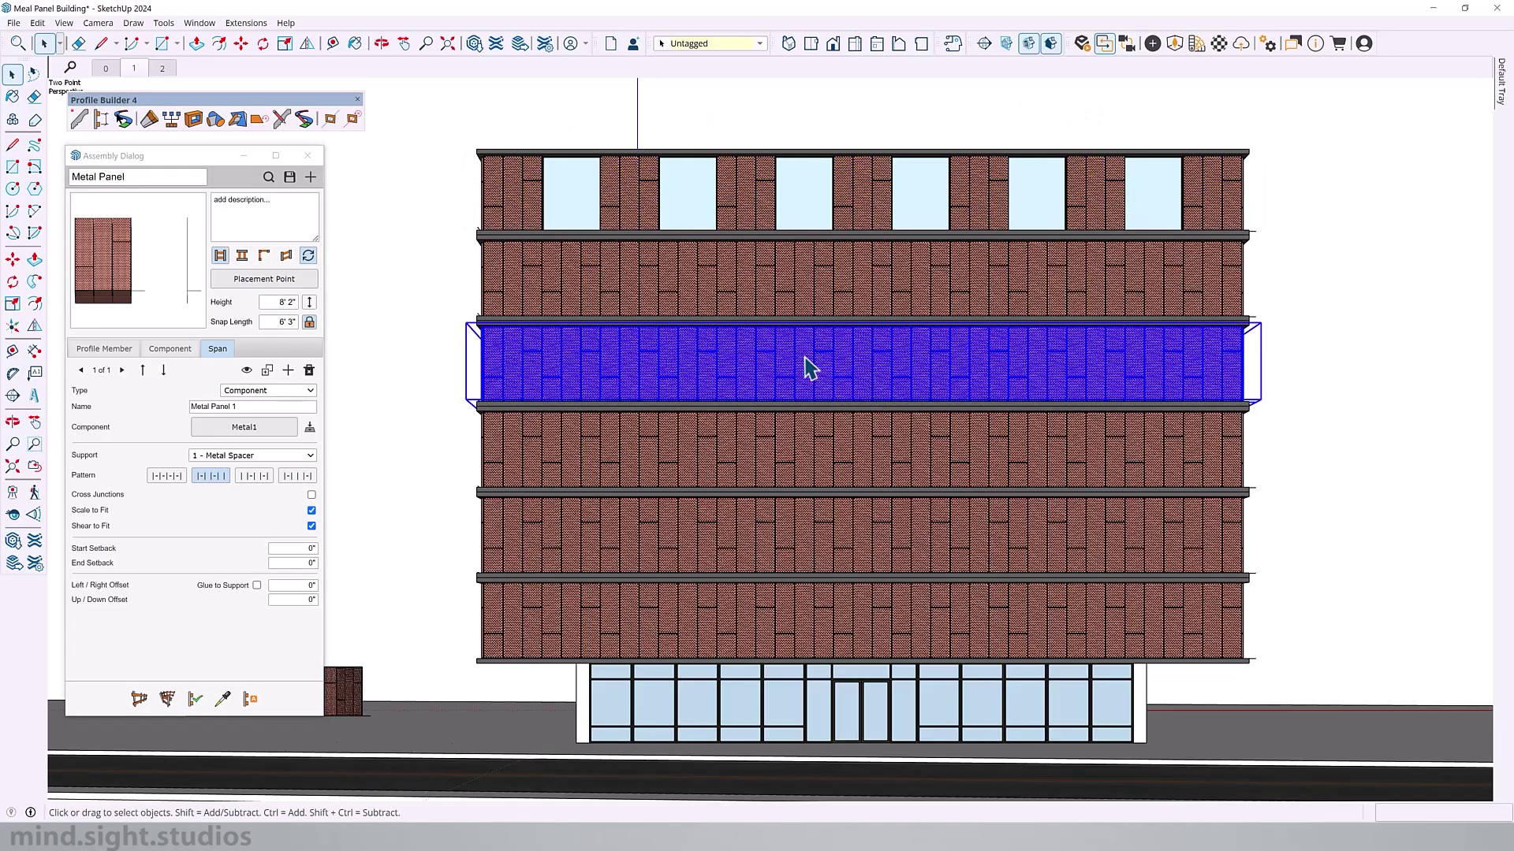
ctrl+click(780, 534)
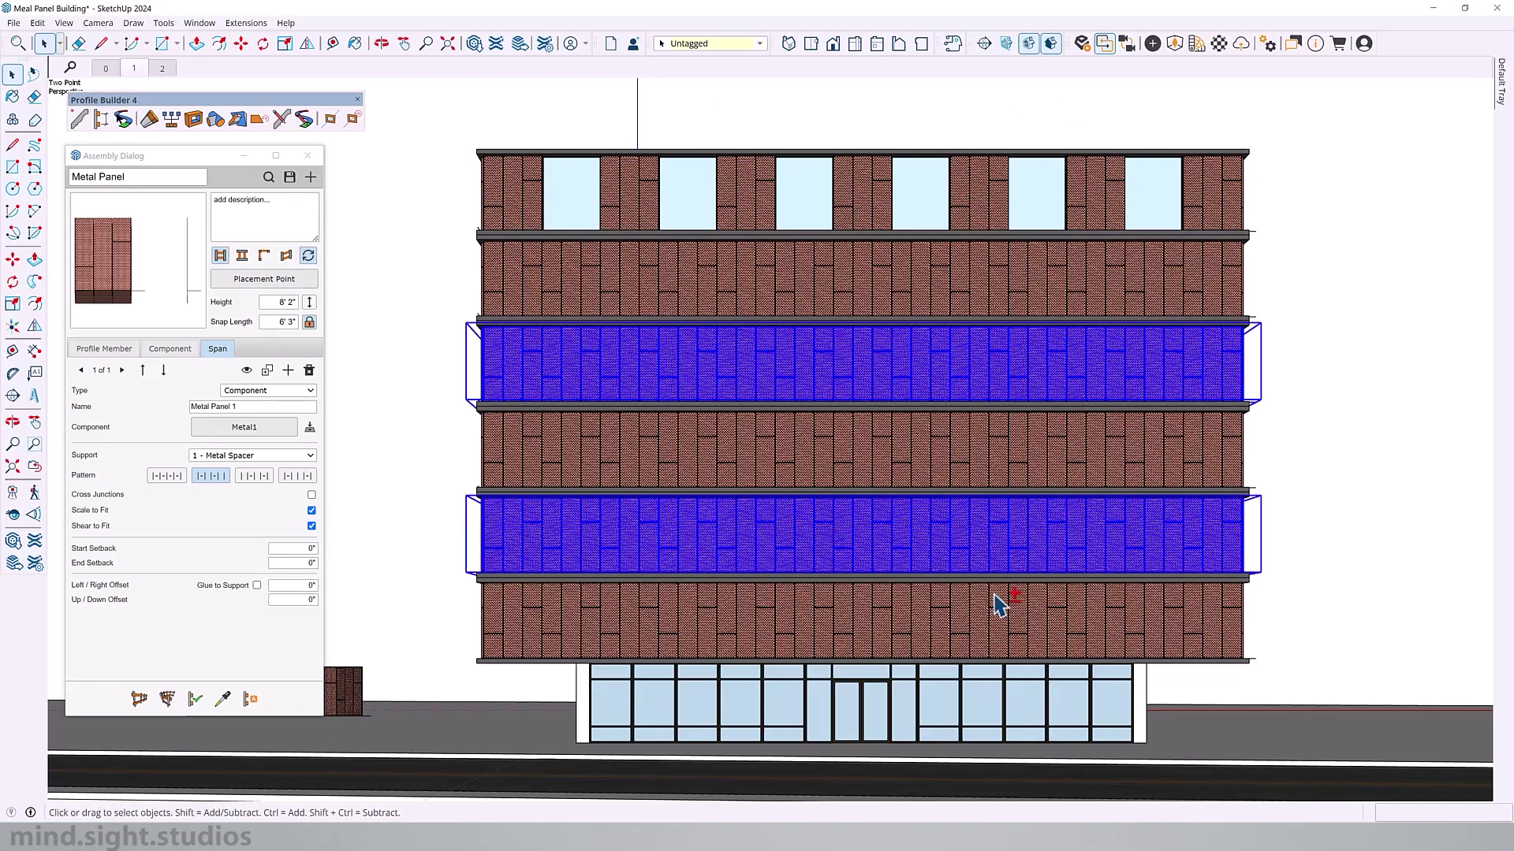
click(196, 700)
click(1415, 229)
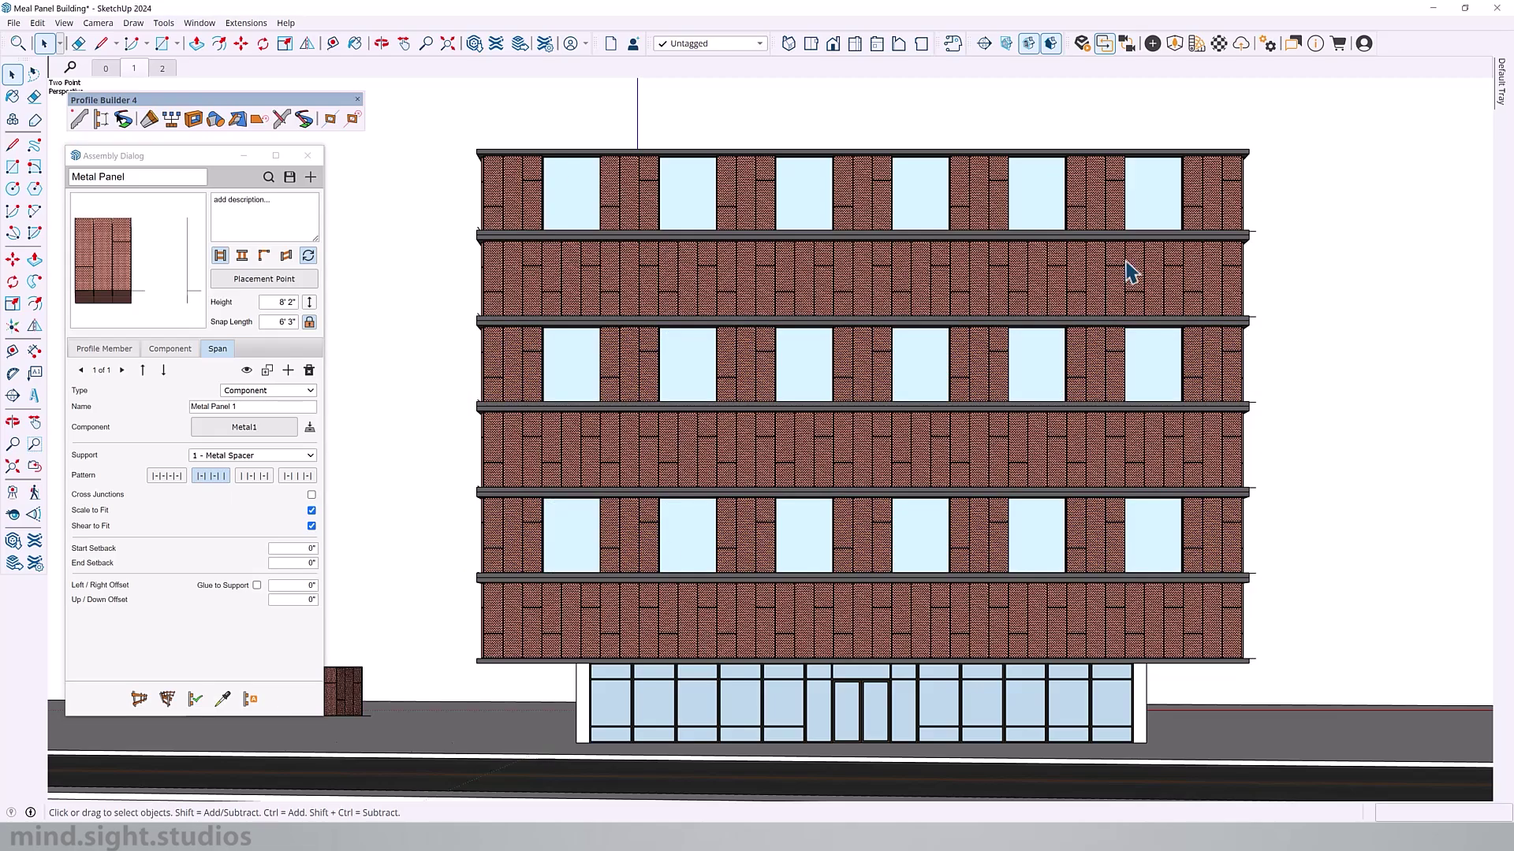
Apply the same alternating span pattern to the second, fourth and sixth floors from the top.
click(882, 260)
ctrl+click(832, 447)
ctrl+click(816, 618)
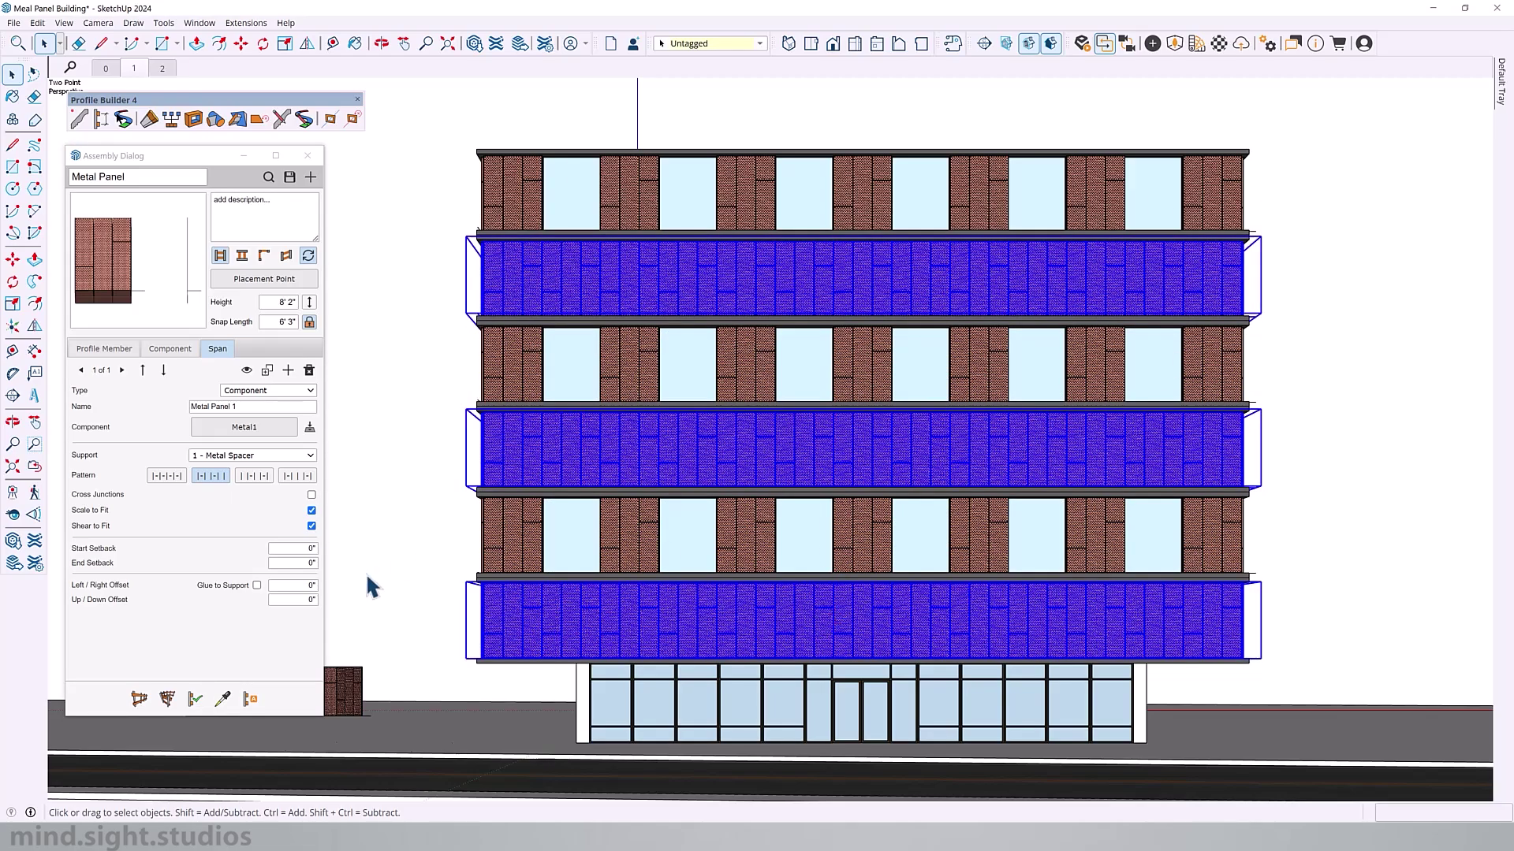
click(195, 700)
click(1277, 189)
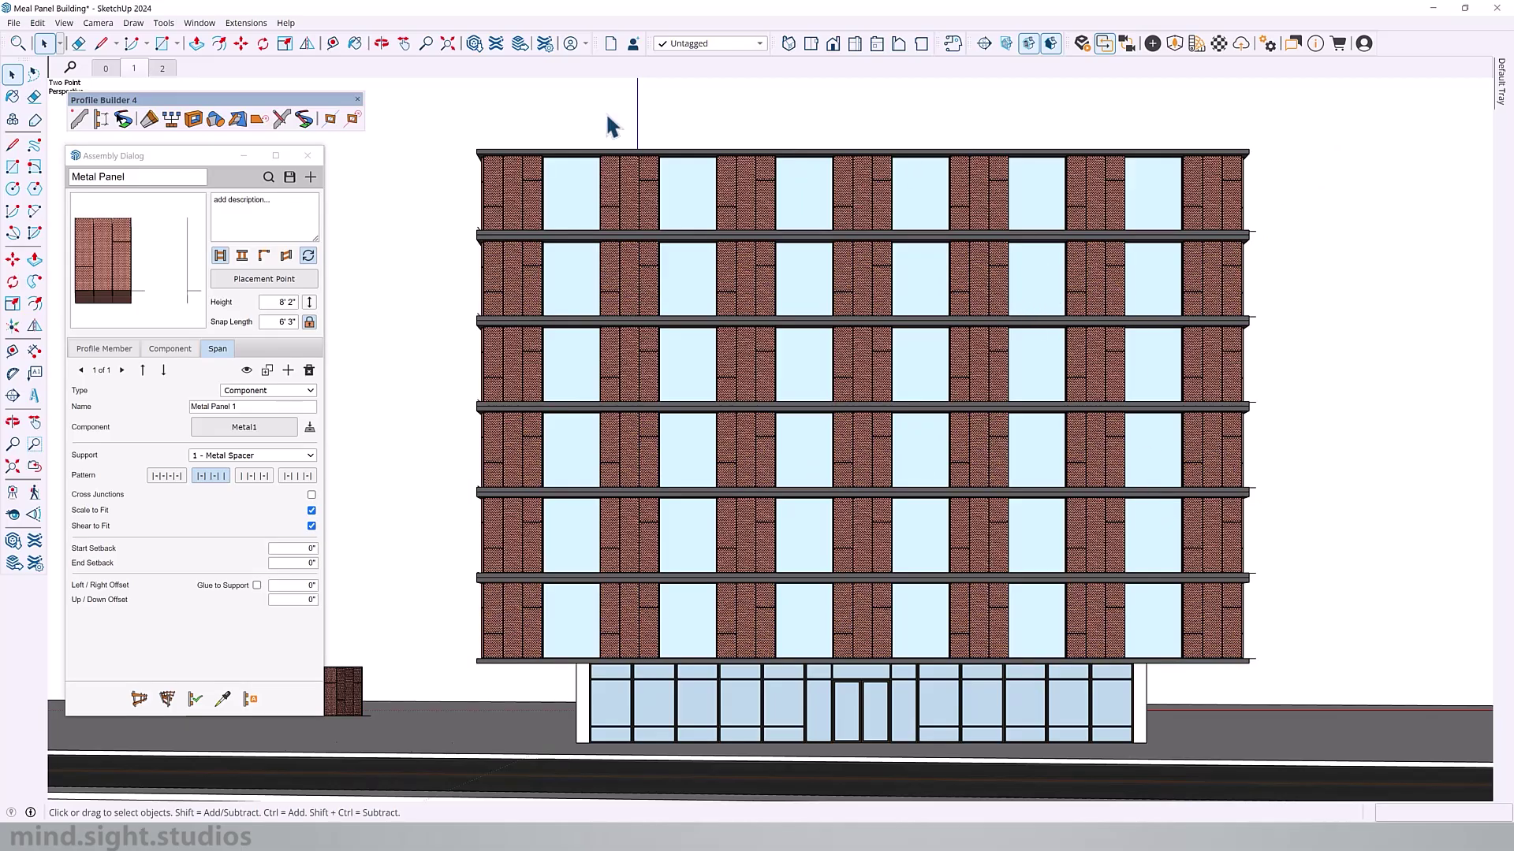
Set the second, fourth and sixth floors from the top to the alternating span pattern that starts with a gap.
click(763, 236)
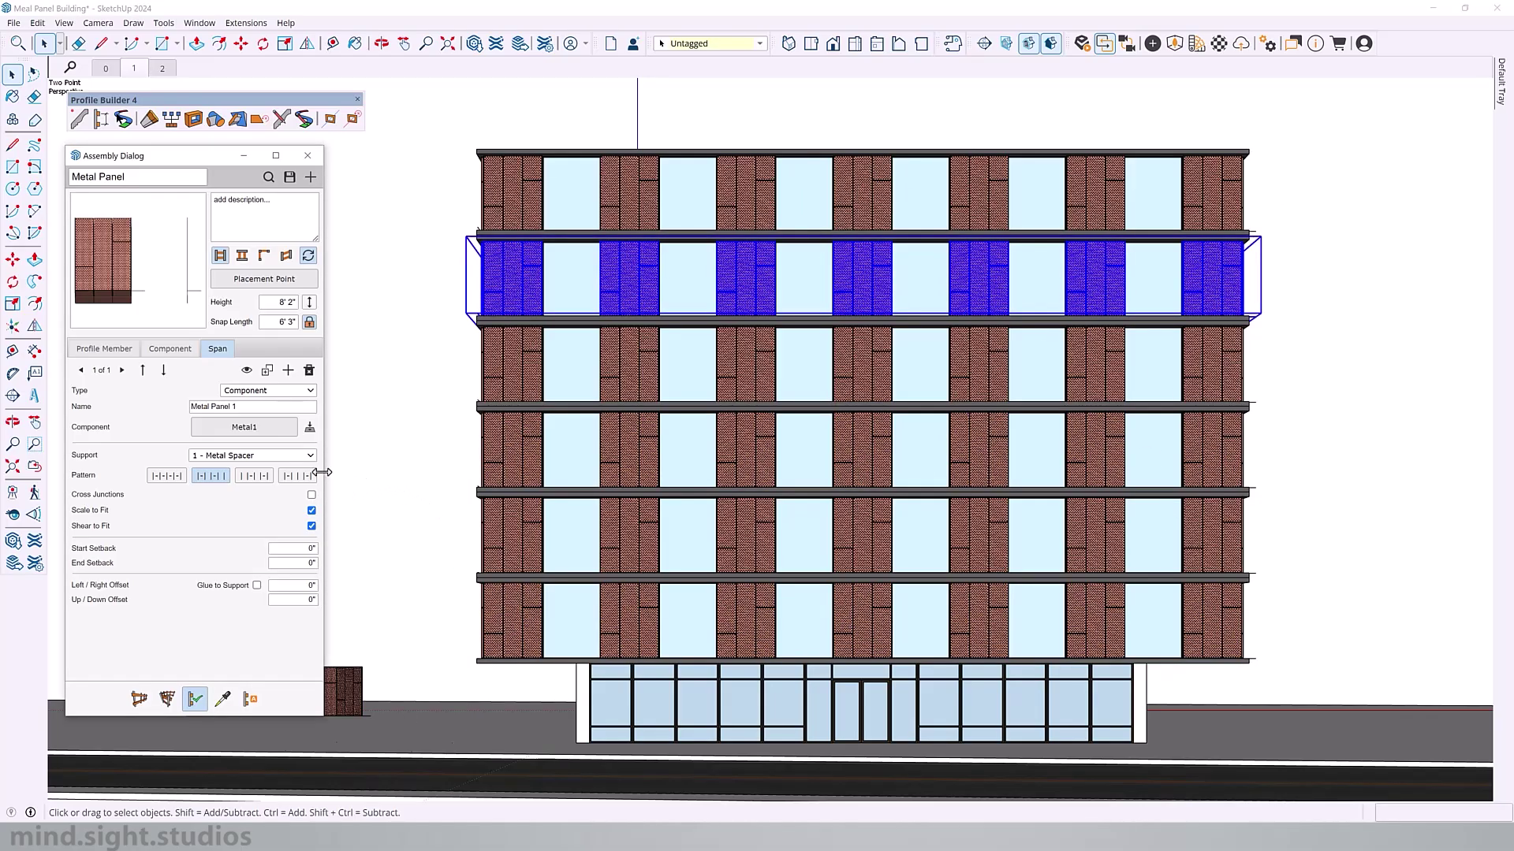
click(265, 481)
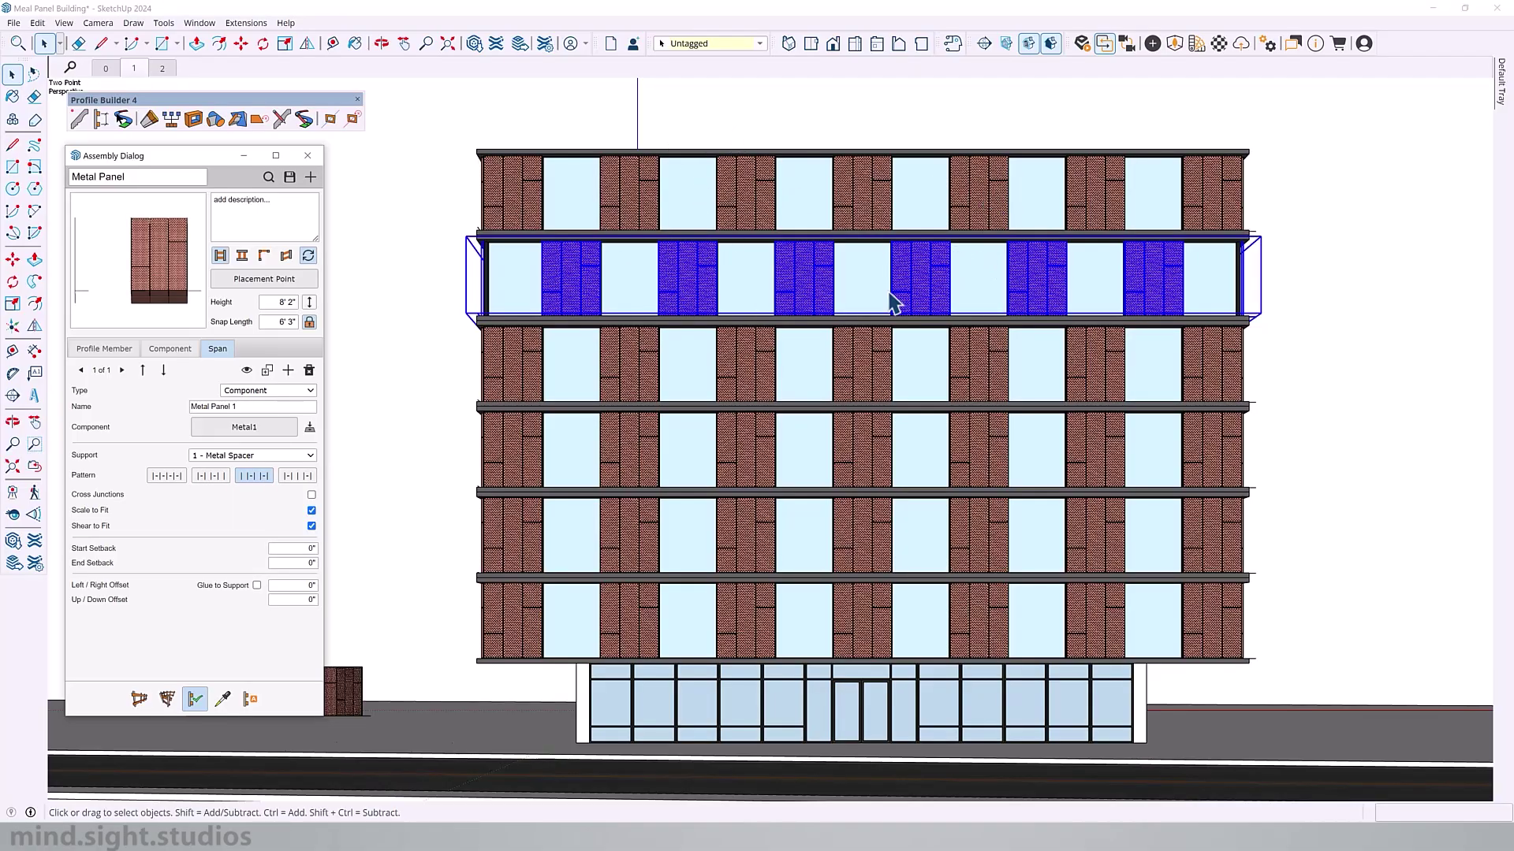
click(871, 456)
ctrl+click(865, 617)
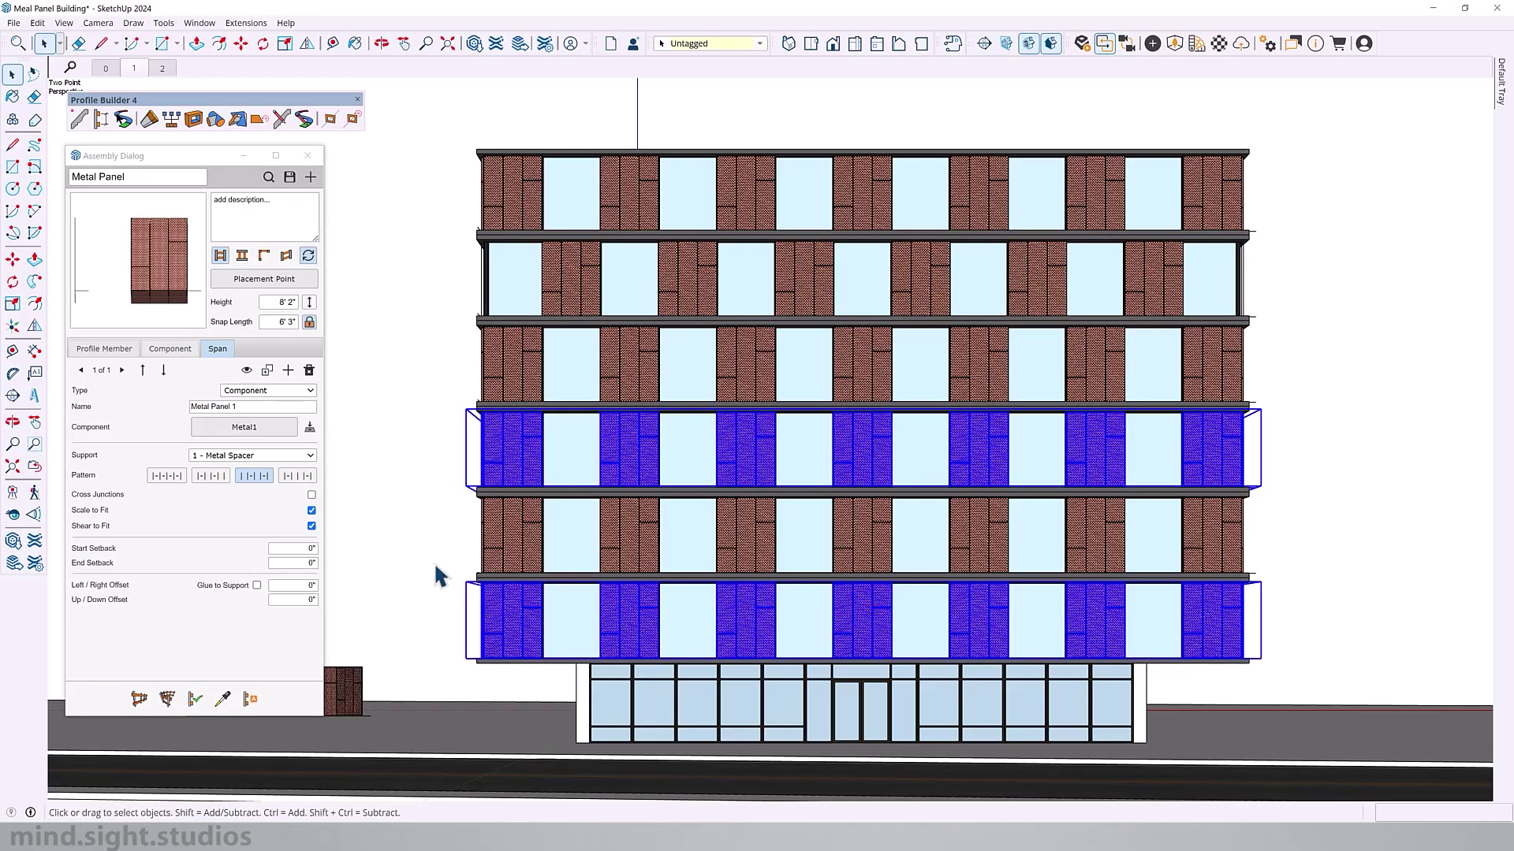
click(197, 699)
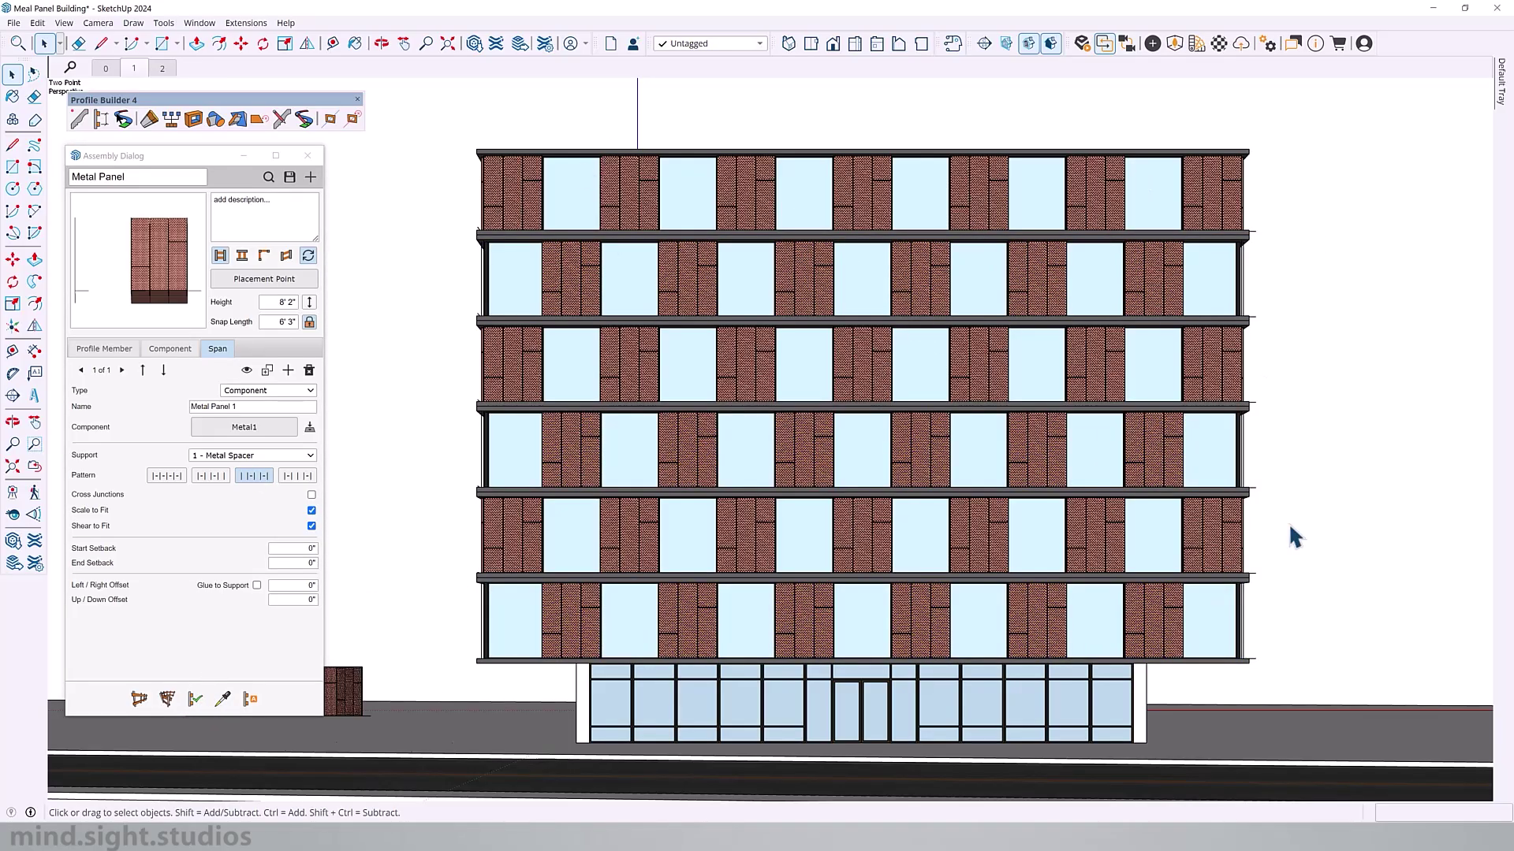
Set the top floor's span to the pattern with panels only at the ends and inspect it around the building corner.
middle_drag(730, 347, 855, 427)
click(161, 67)
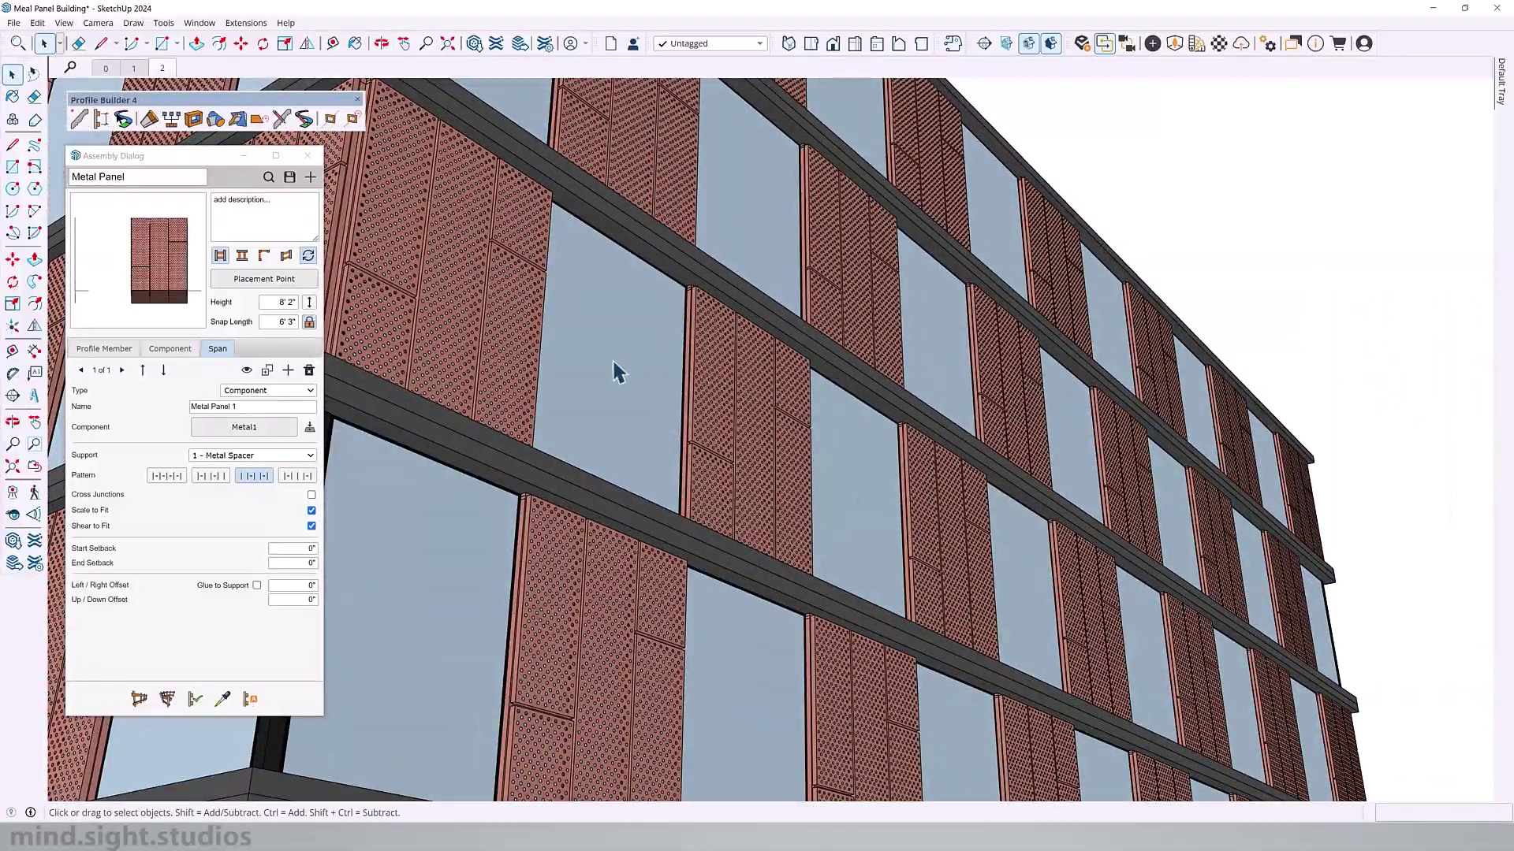
middle_drag(1006, 219, 496, 591)
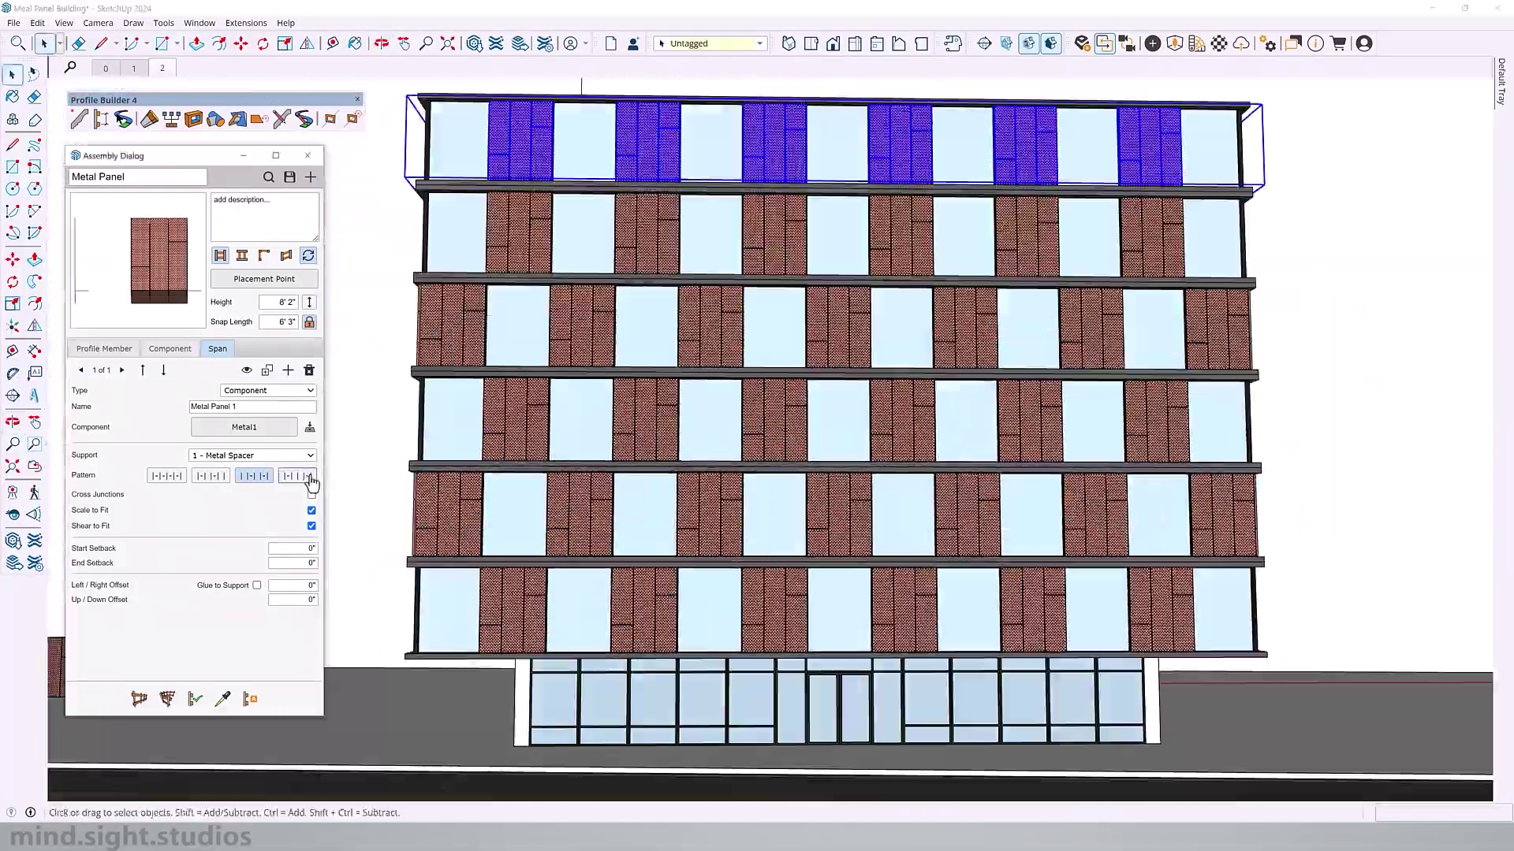
click(298, 475)
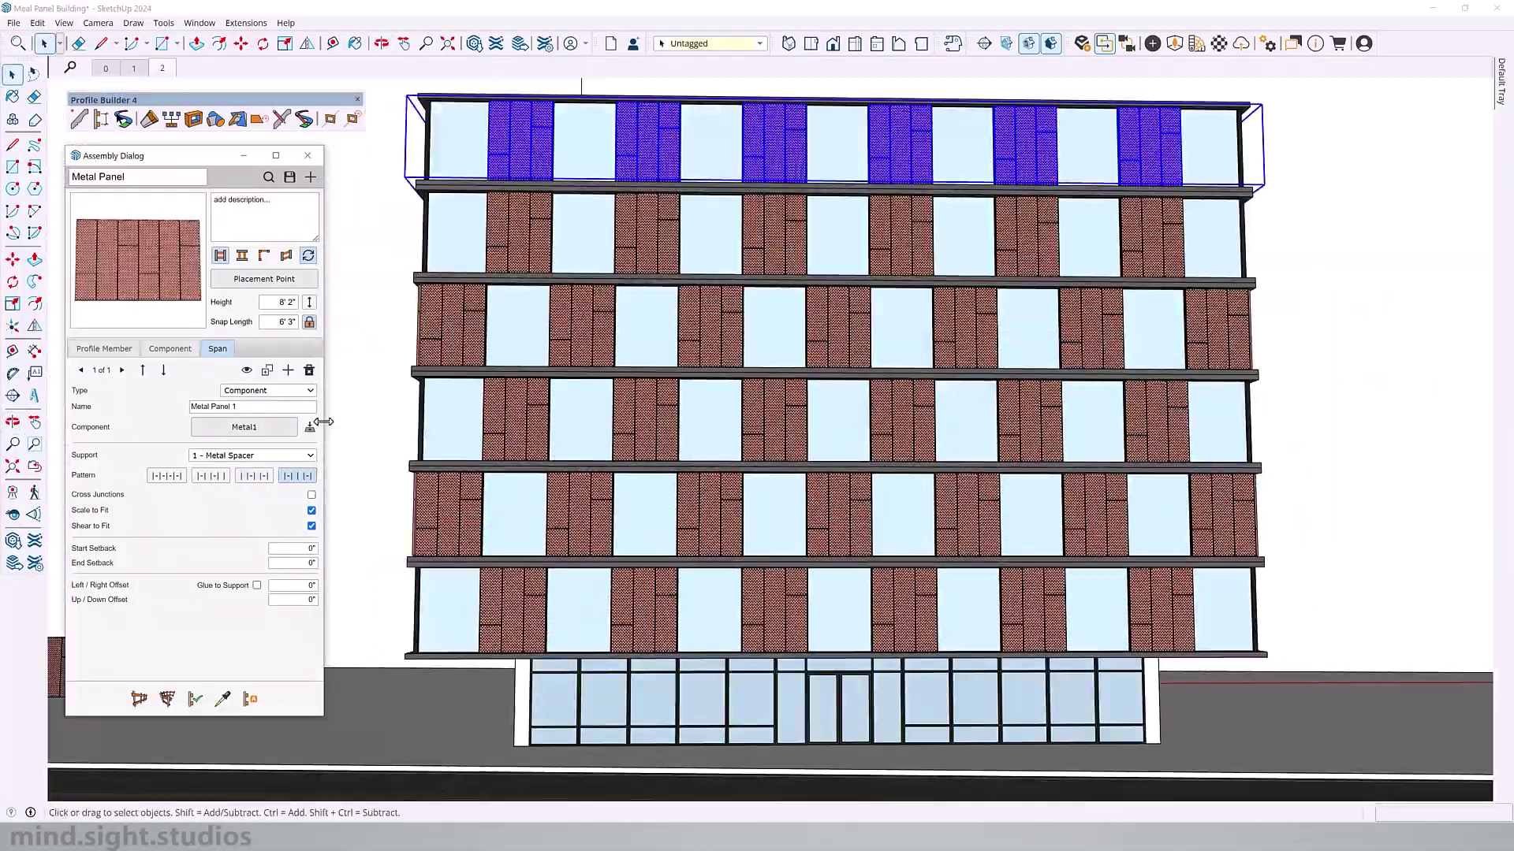
click(195, 699)
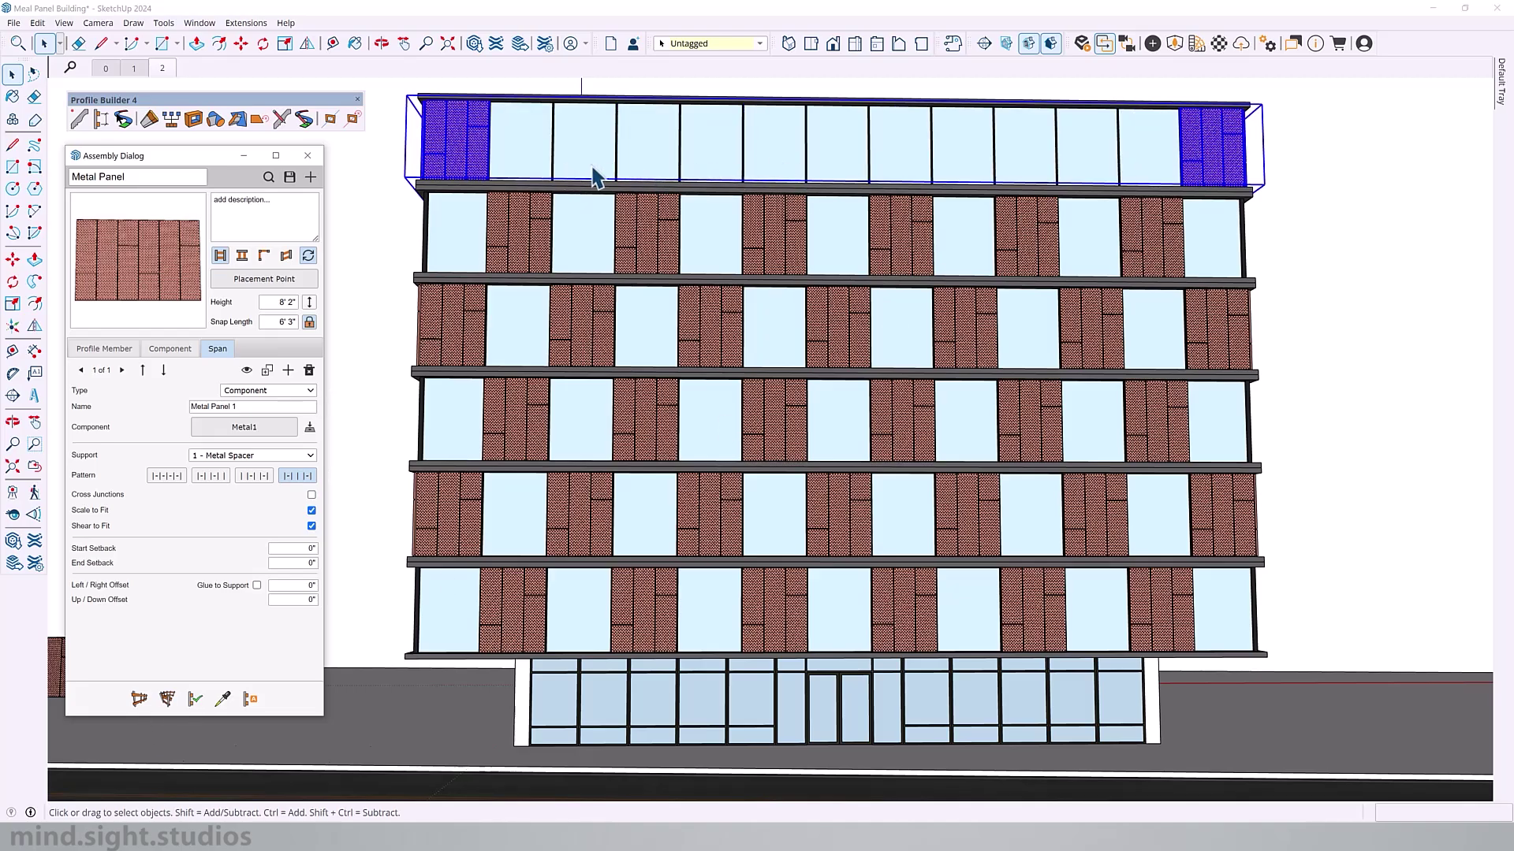
middle_drag(623, 178, 849, 173)
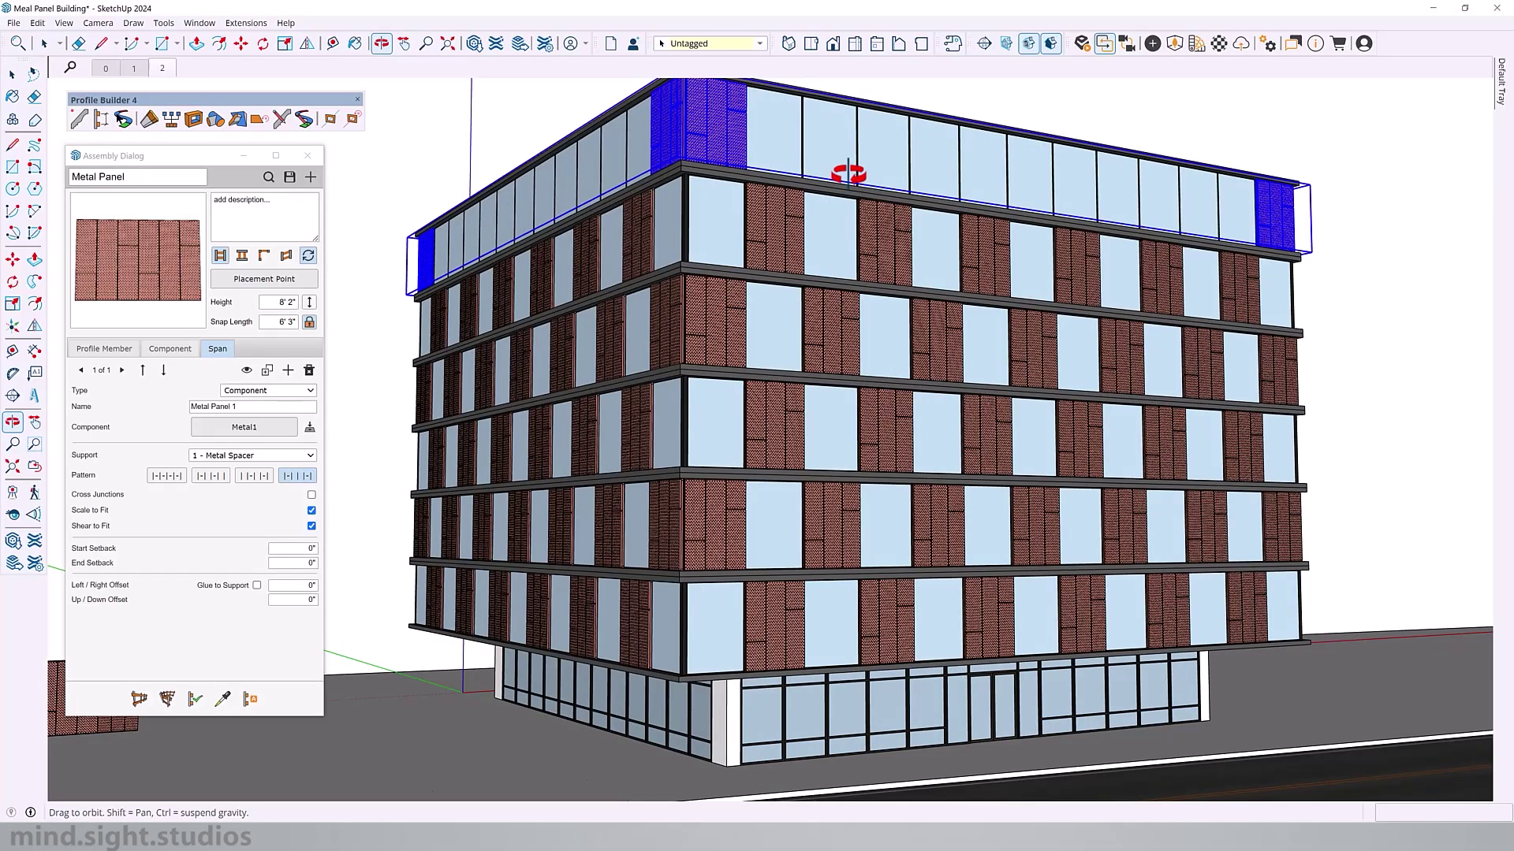
scroll(757, 182, up, 3)
scroll(591, 449, up, 5)
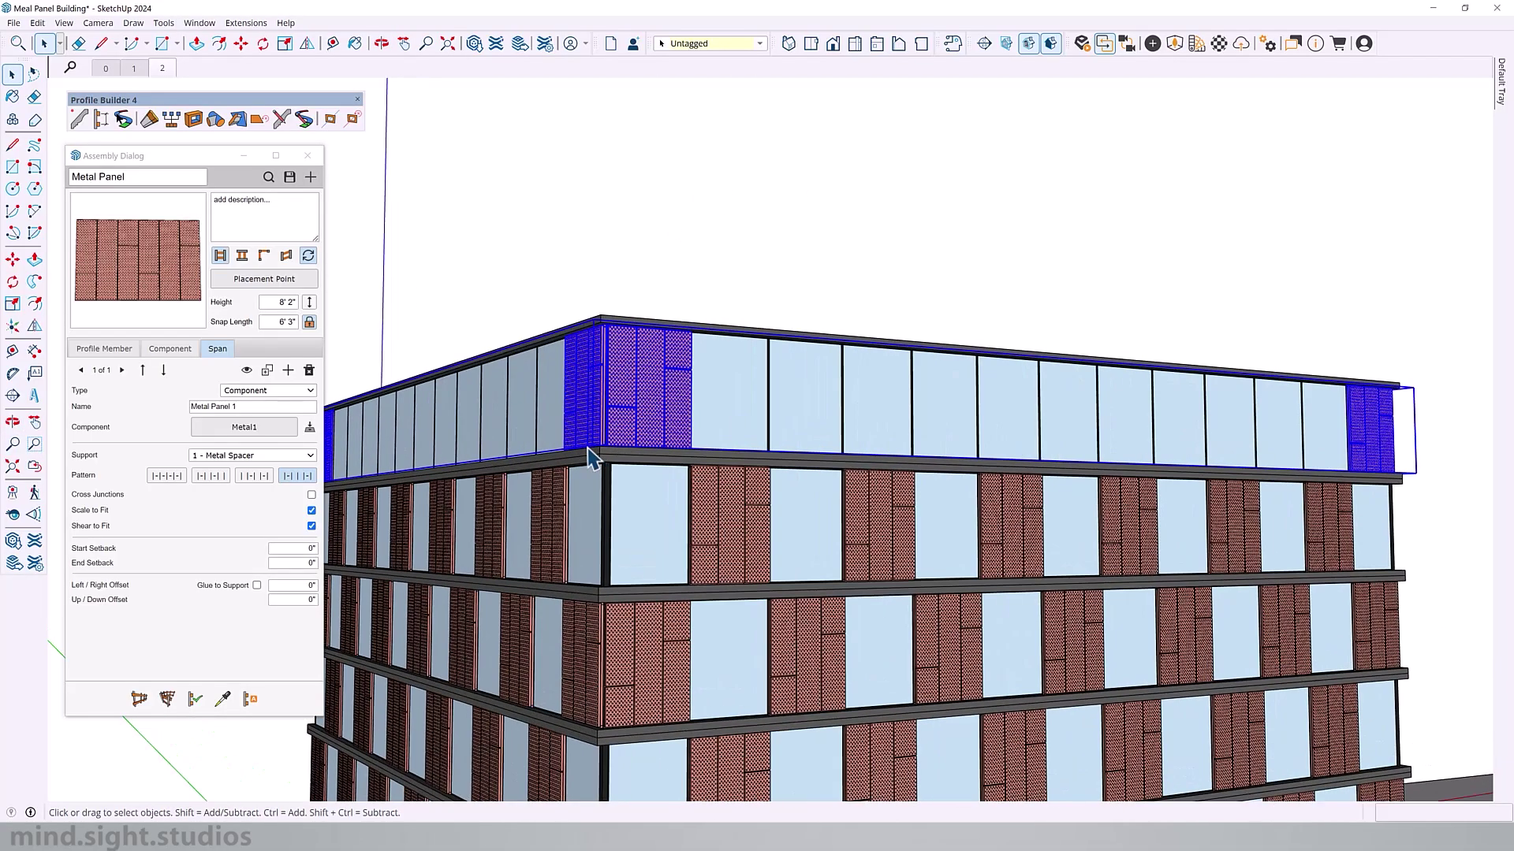
Switch the selected top floor assembly's span back to the alternating pattern that starts with a panel.
middle_drag(591, 455, 263, 476)
click(211, 475)
scroll(827, 389, down, 3)
middle_drag(828, 388, 929, 348)
scroll(1051, 169, up, 4)
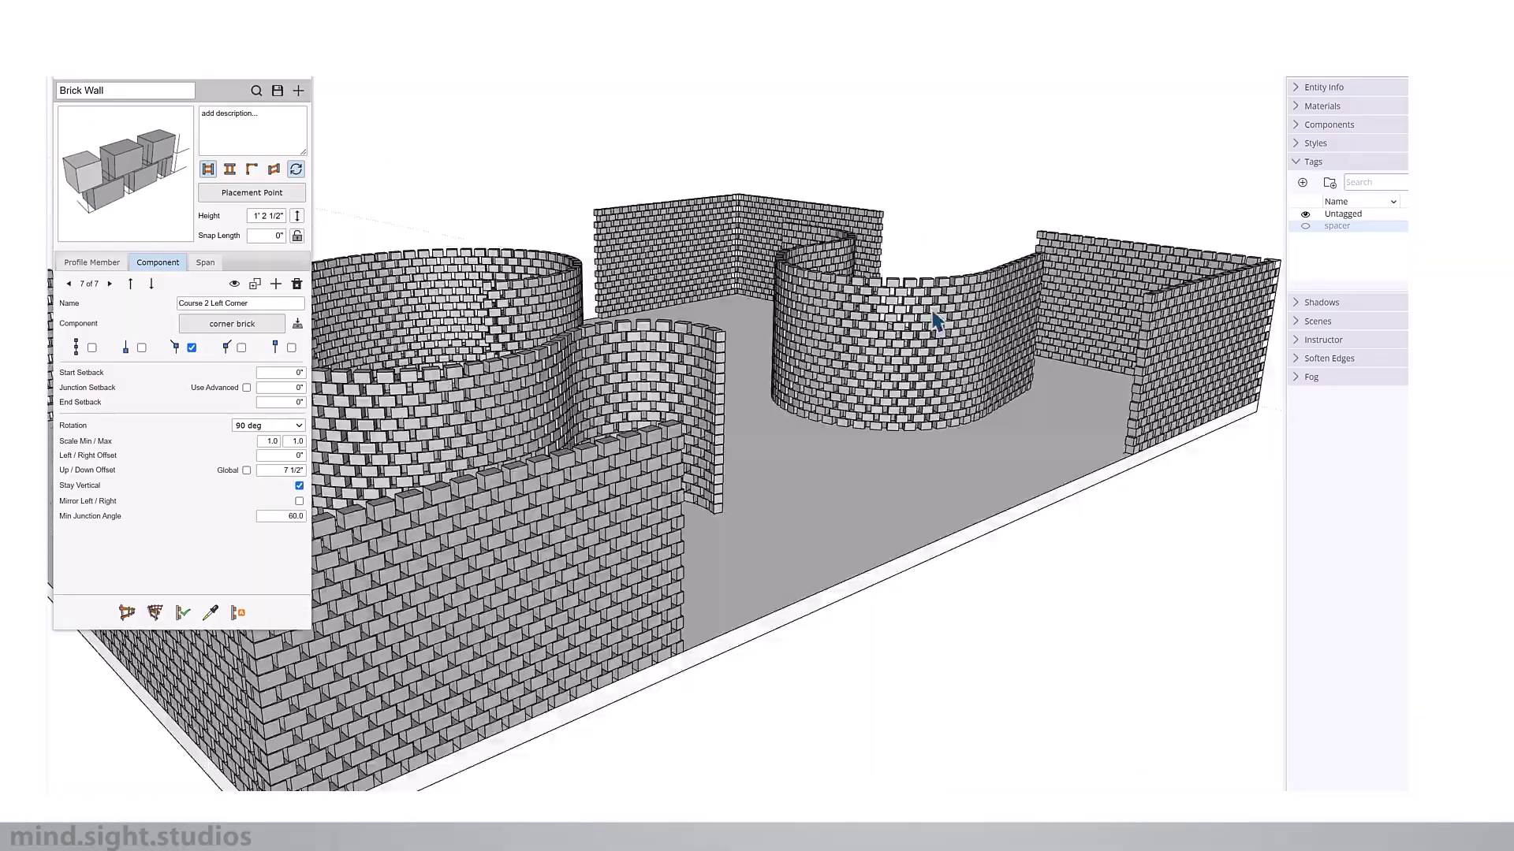
middle_drag(757, 441, 797, 453)
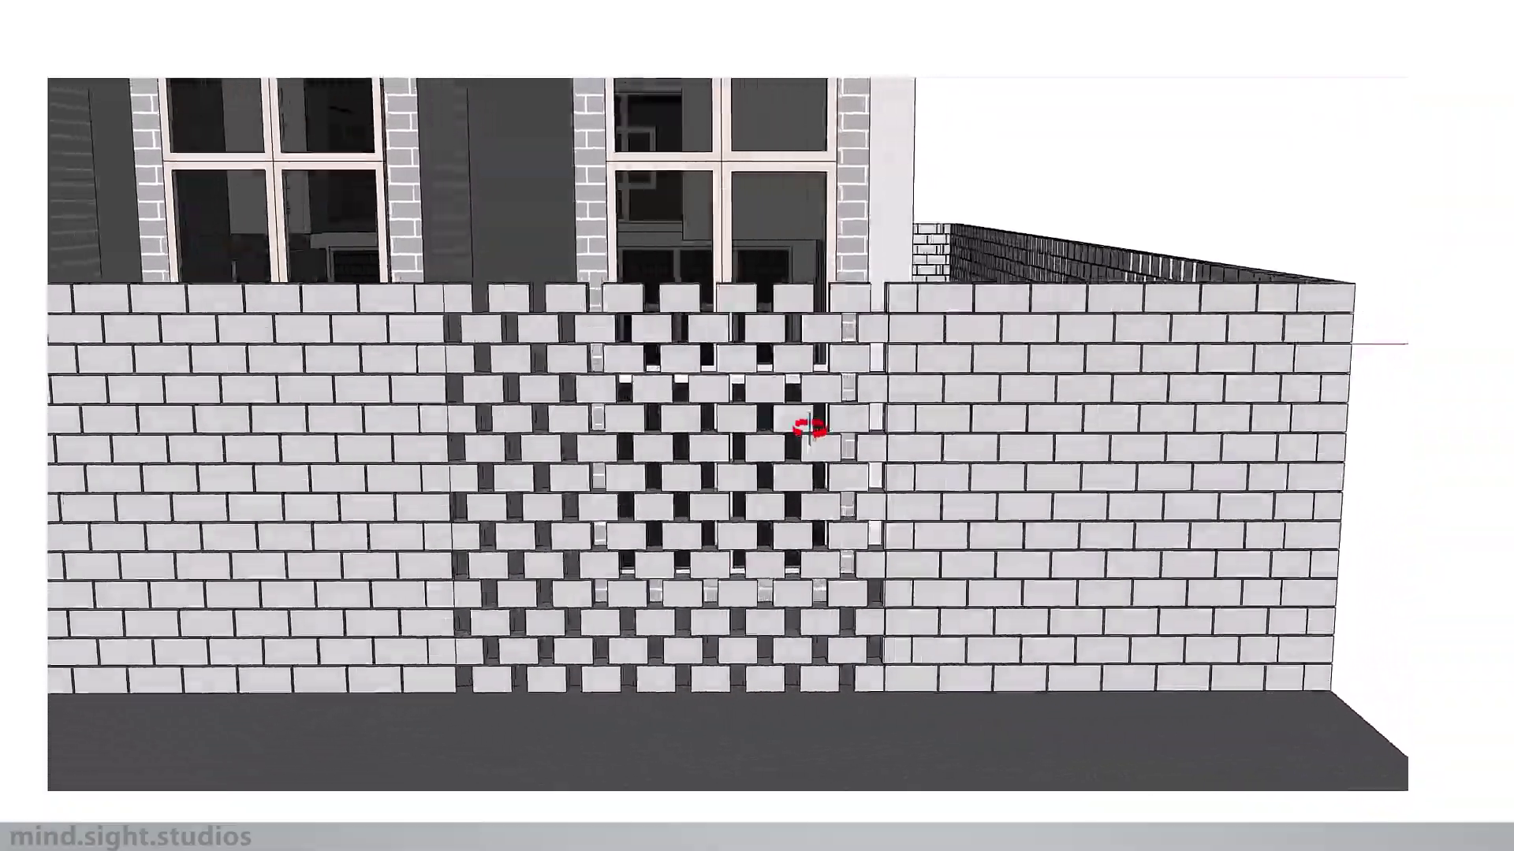
middle_drag(811, 429, 450, 449)
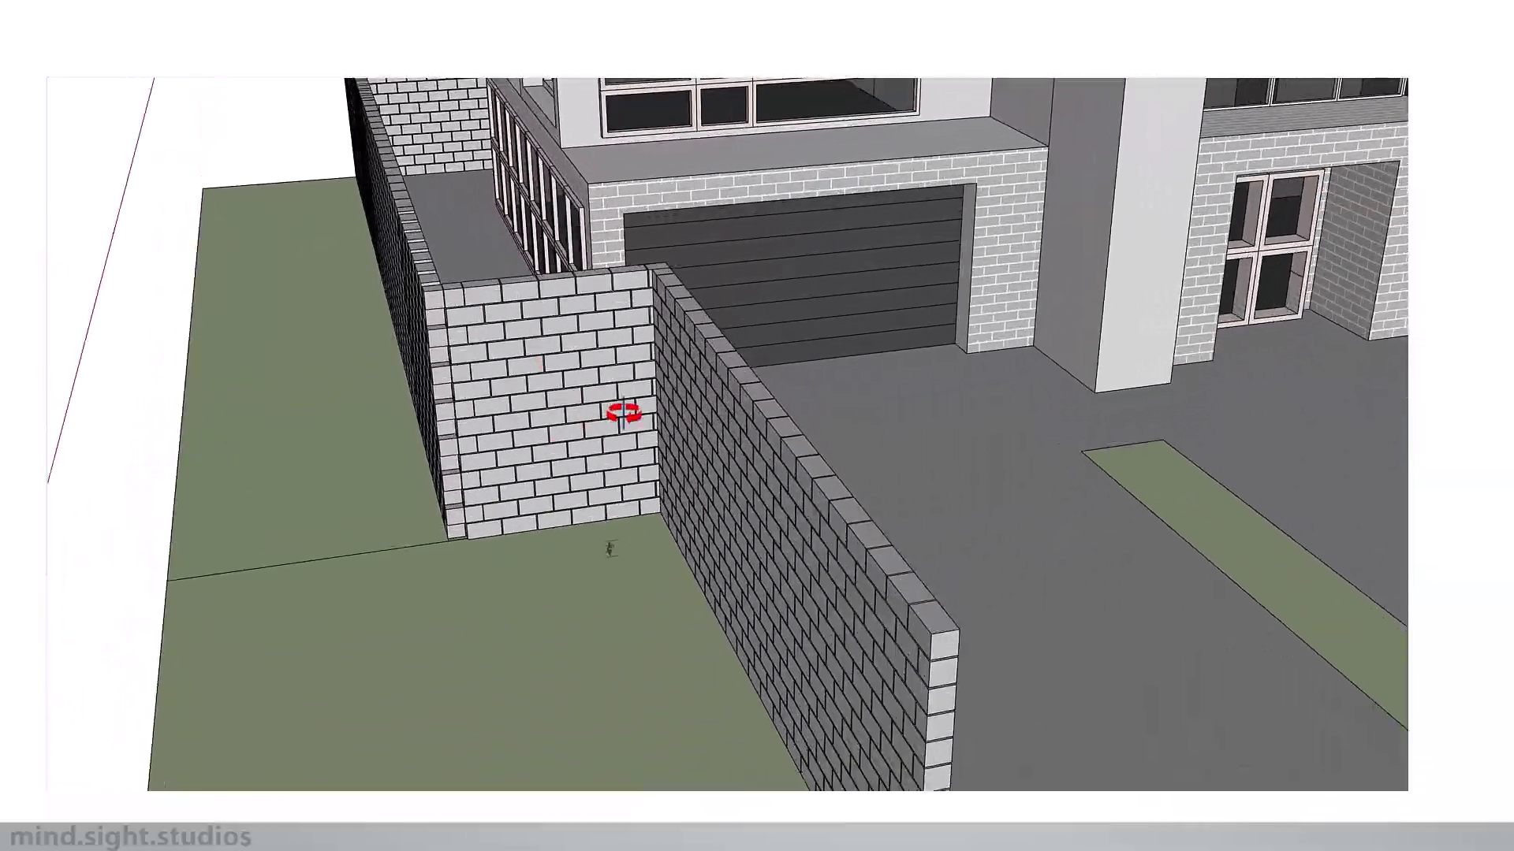